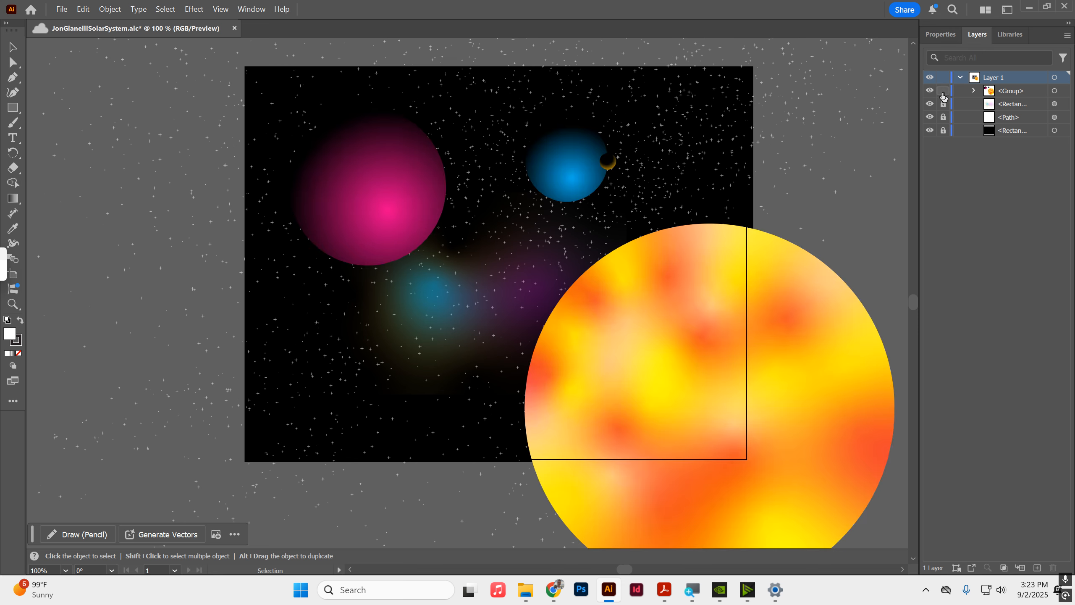
# Isolate the planets group and duplicate the large magenta planet onto the empty canvas beside the artboard
pyautogui.click(384, 163)
pyautogui.doubleClick(384, 163)
pyautogui.click(384, 163)
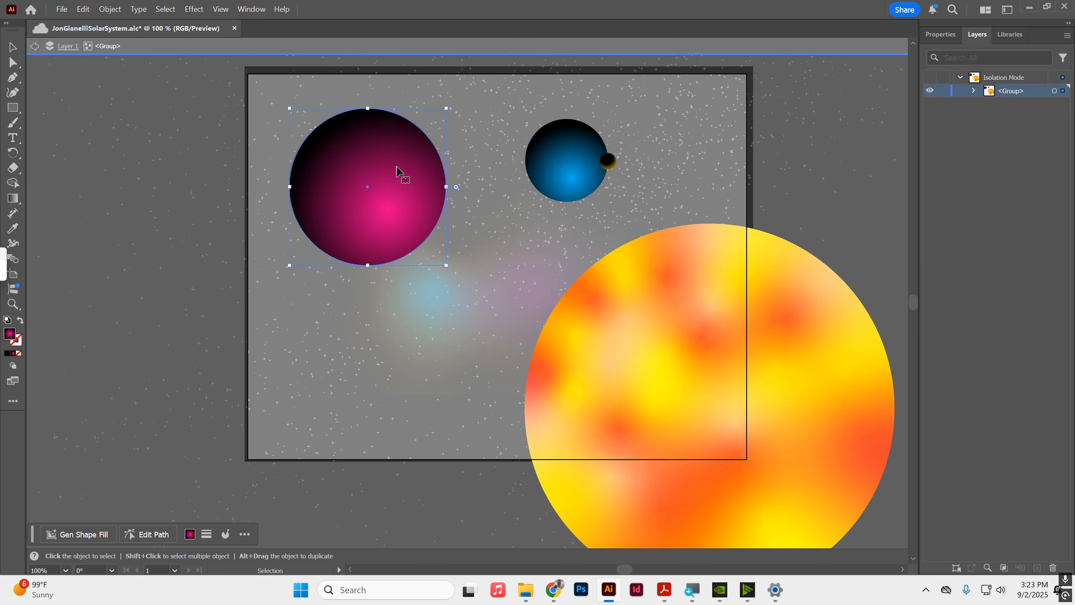
pyautogui.press('alt')
pyautogui.moveTo(405, 163); pyautogui.dragTo(176, 150)
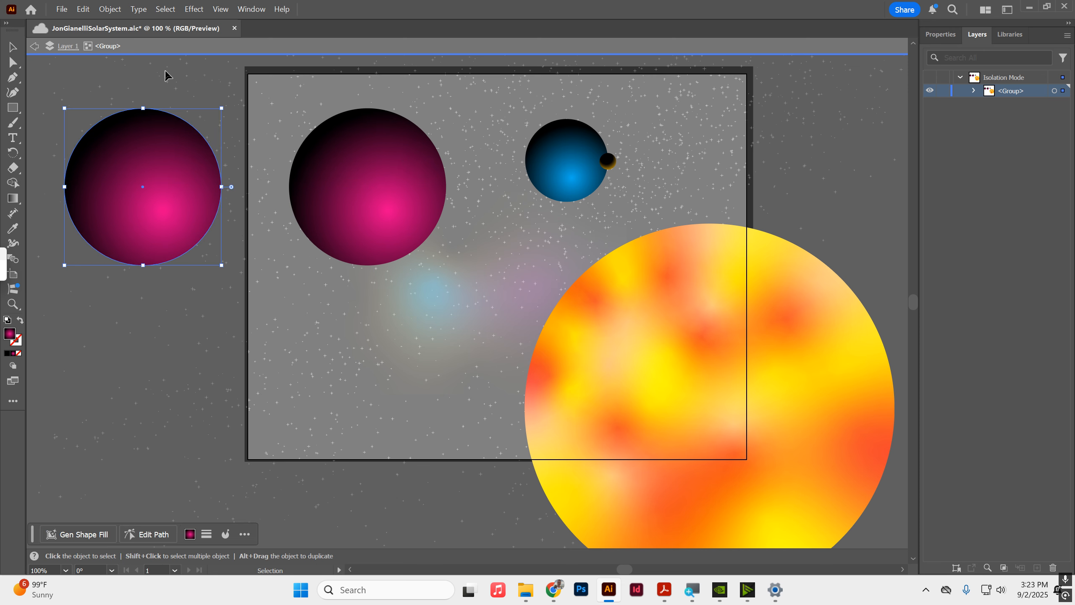
# Reselect the copied magenta planet inside the group and switch its fill to a freeform gradient
pyautogui.doubleClick(164, 69)
pyautogui.click(132, 169)
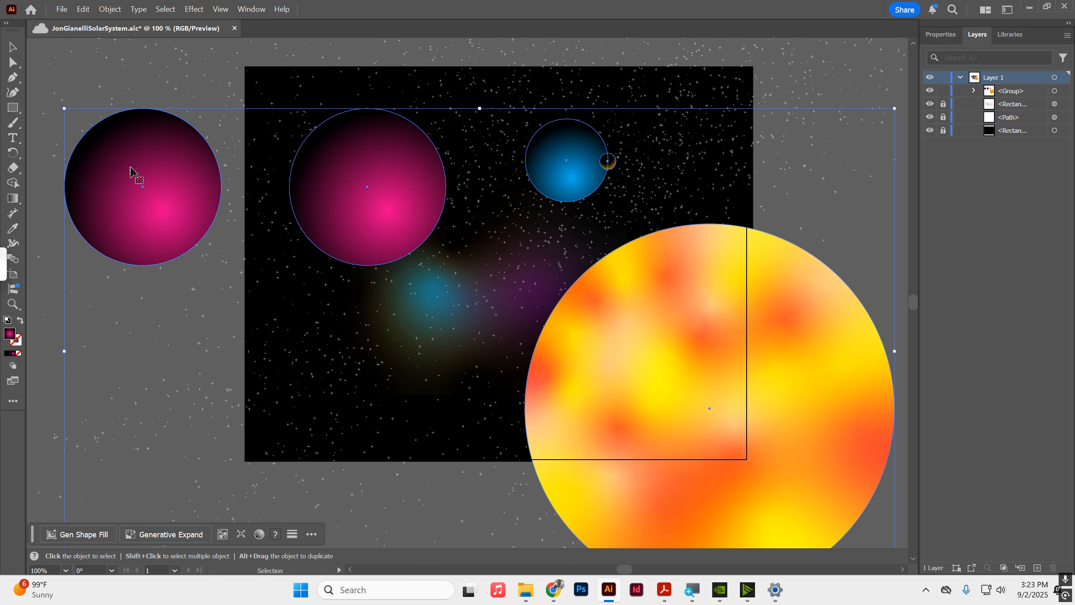
pyautogui.doubleClick(143, 171)
pyautogui.click(187, 164)
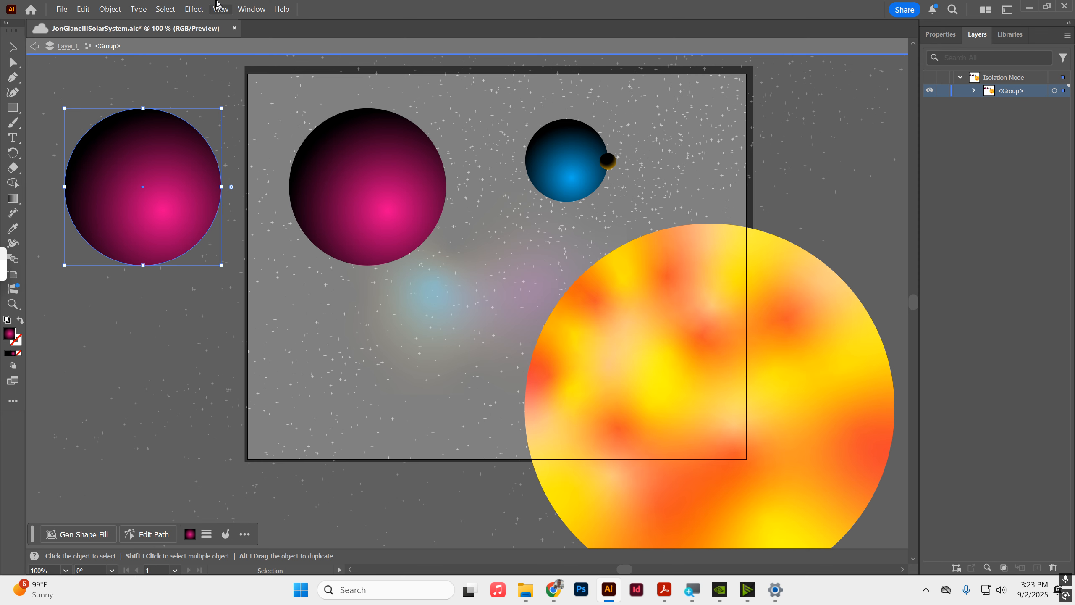
pyautogui.click(250, 9)
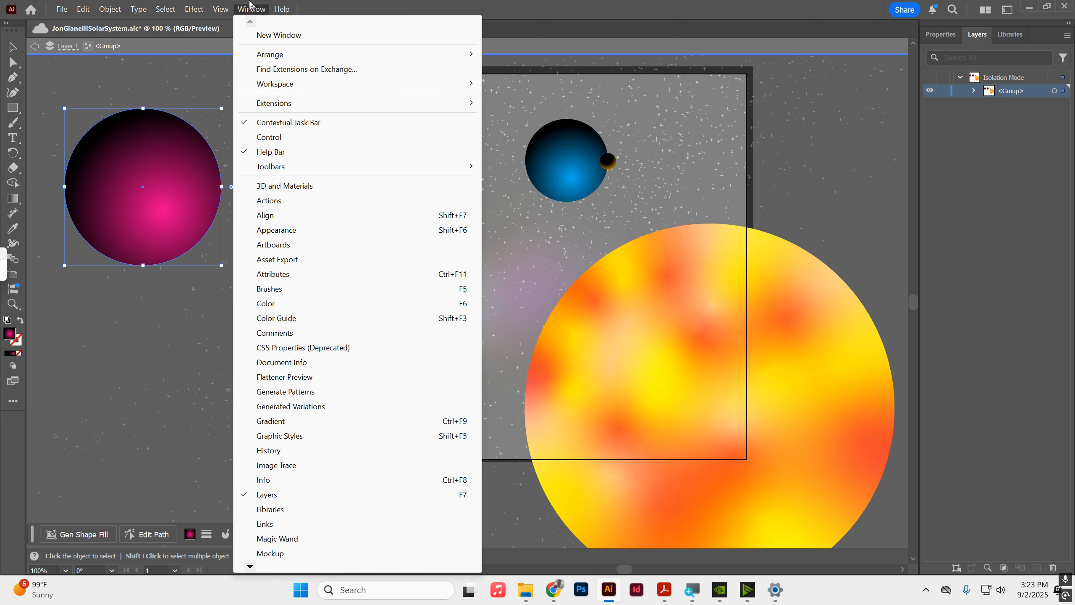
pyautogui.click(280, 420)
pyautogui.moveTo(130, 119); pyautogui.dragTo(515, 212)
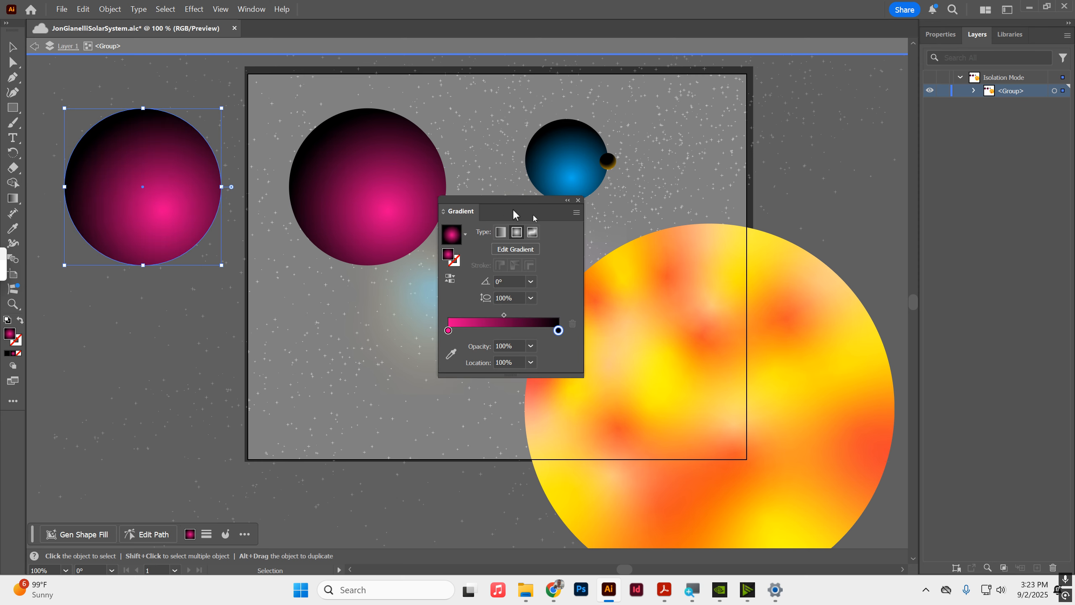
pyautogui.click(533, 233)
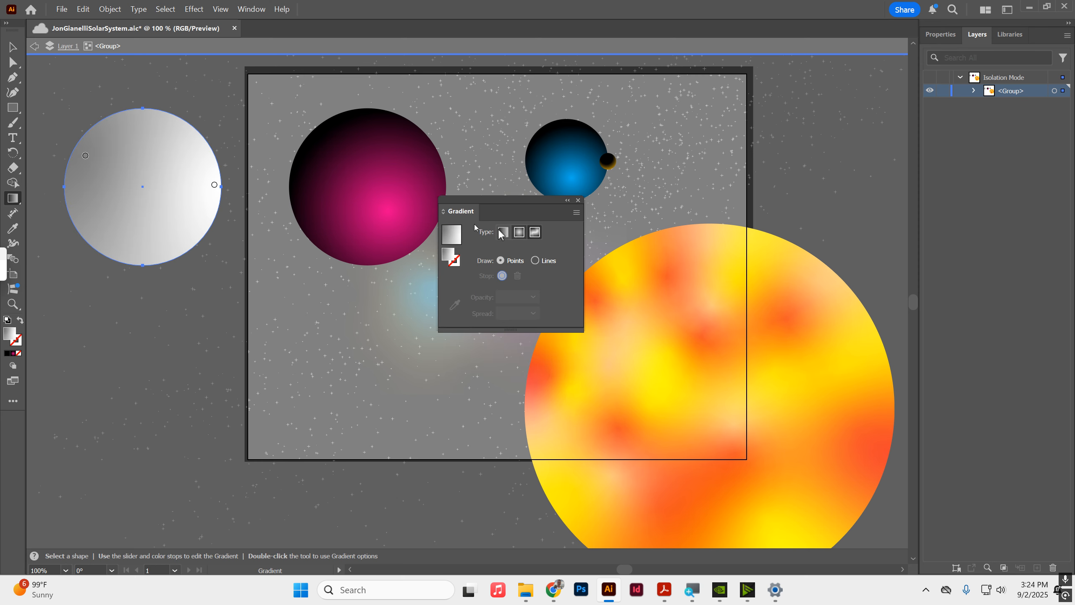
# Move the copy's grey gradient point to its lower left and colour both existing points black
pyautogui.click(85, 156)
pyautogui.moveTo(85, 157); pyautogui.dragTo(113, 225)
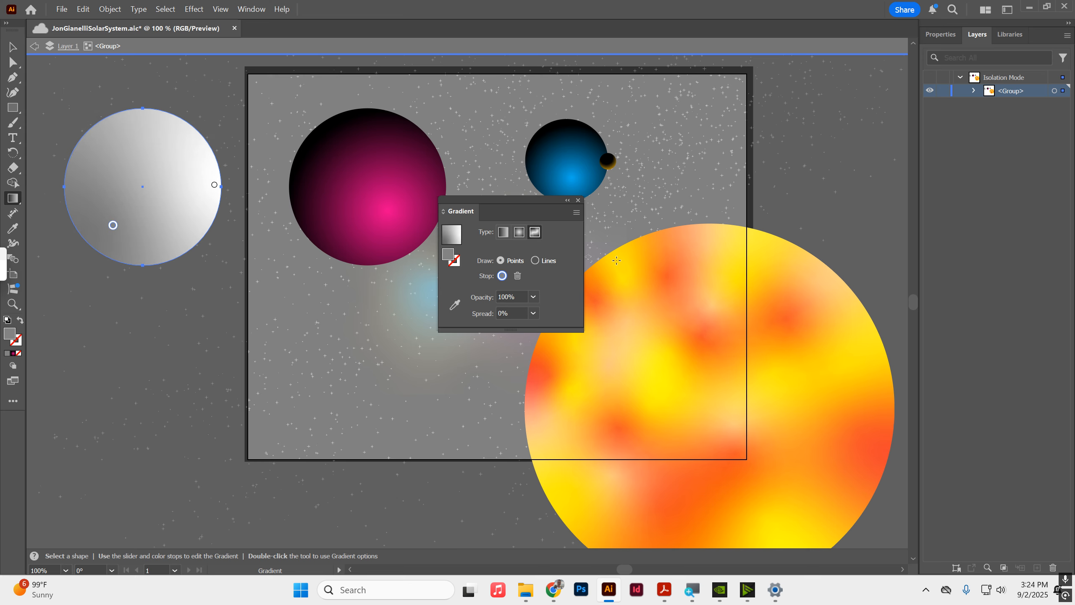
pyautogui.doubleClick(448, 260)
pyautogui.moveTo(482, 299); pyautogui.dragTo(596, 425)
pyautogui.click(708, 266)
pyautogui.doubleClick(215, 187)
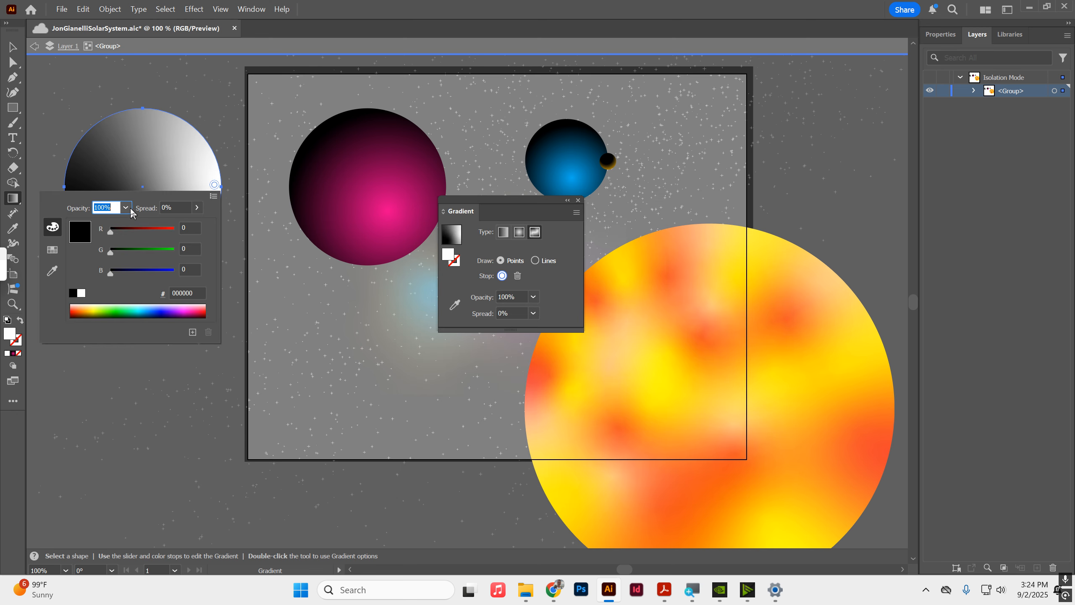
pyautogui.click(73, 295)
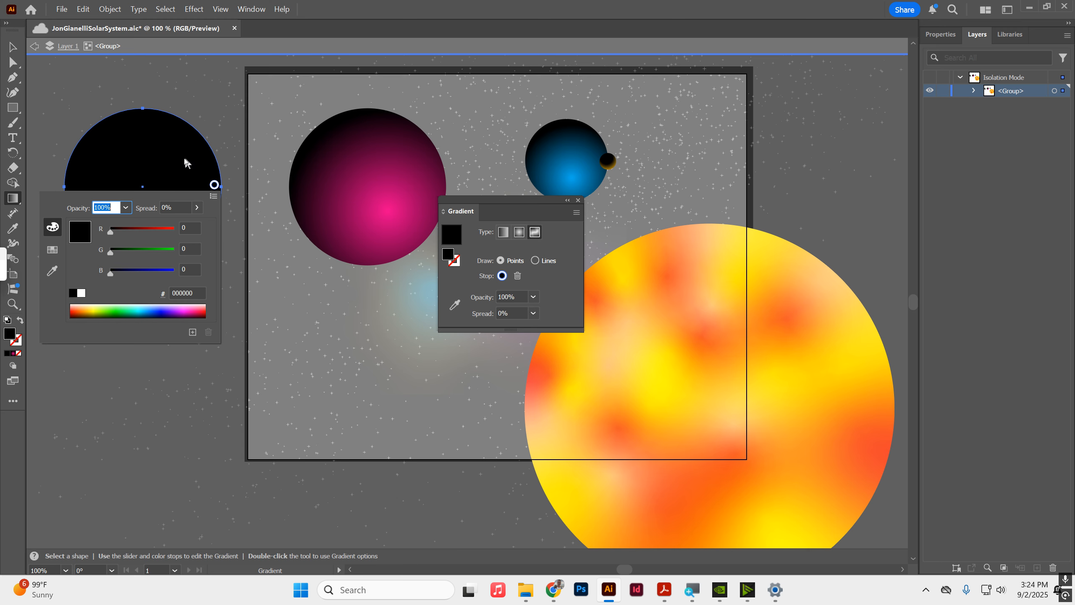
# Add five more black gradient points spaced around the rim of the copied planet
pyautogui.click(141, 120)
pyautogui.click(99, 143)
pyautogui.click(140, 121)
pyautogui.click(82, 200)
pyautogui.click(186, 242)
pyautogui.click(197, 141)
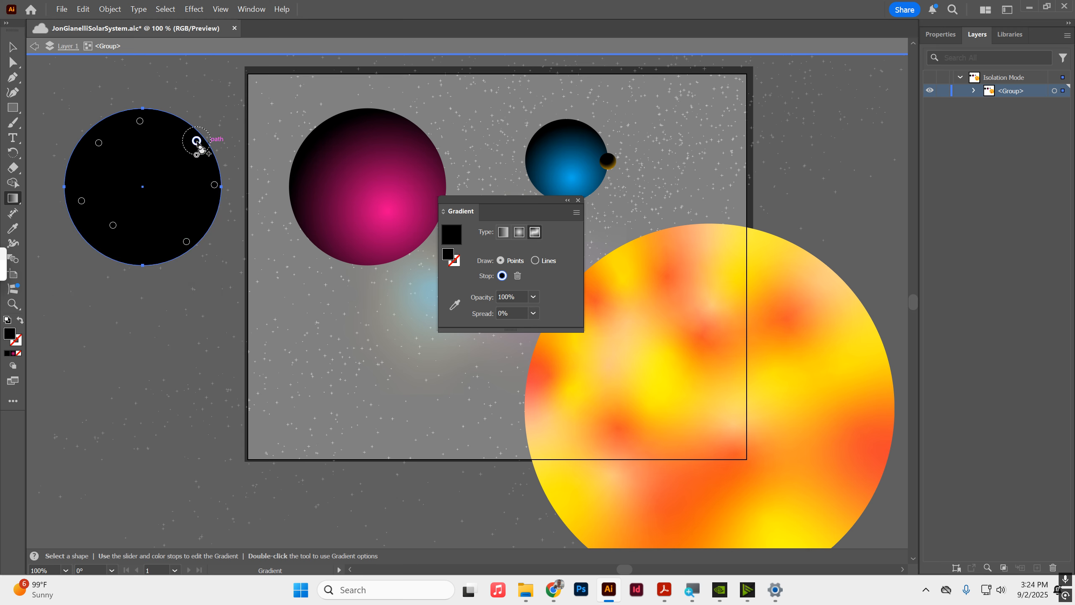
# Add a gradient point near the planet copy's centre and colour it blue, 0089ff
pyautogui.doubleClick(158, 188)
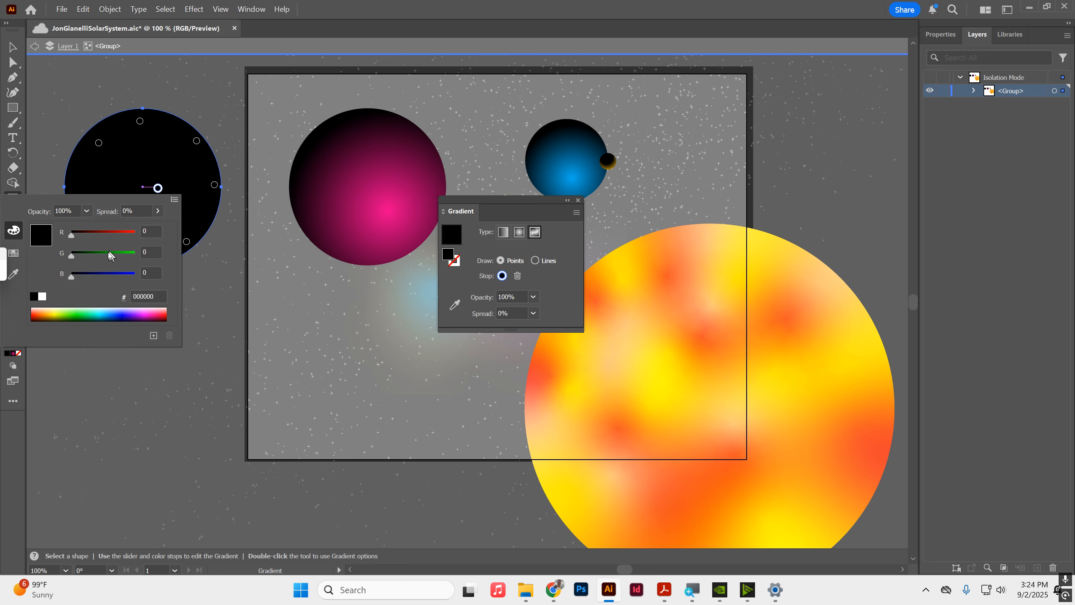
pyautogui.click(107, 256)
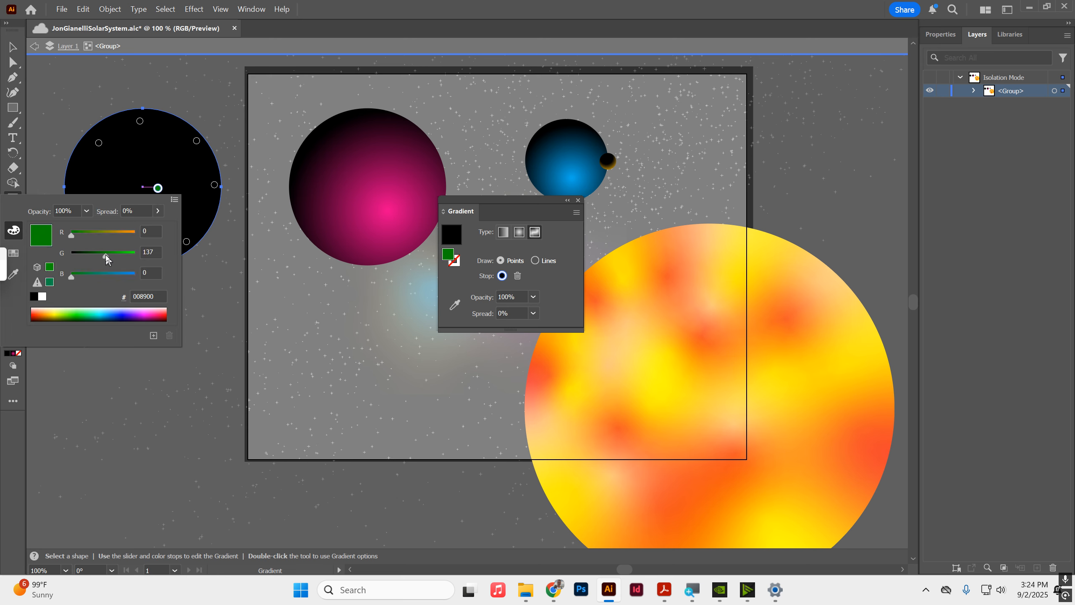
pyautogui.click(133, 273)
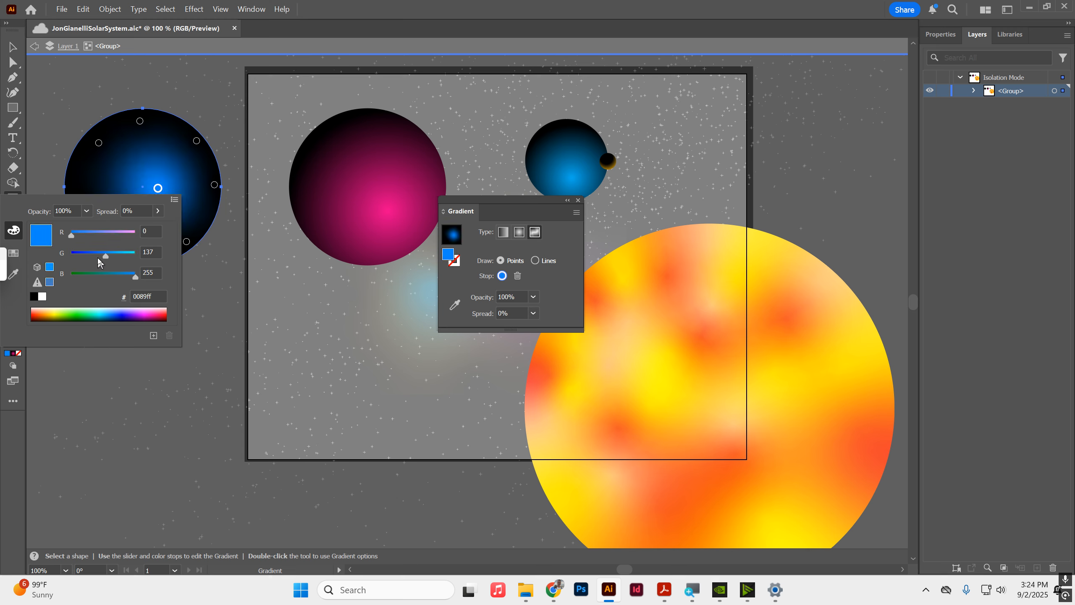
# Add six more blue gradient points across the planet copy's upper half and near its lower and left edges
pyautogui.click(121, 163)
pyautogui.click(154, 149)
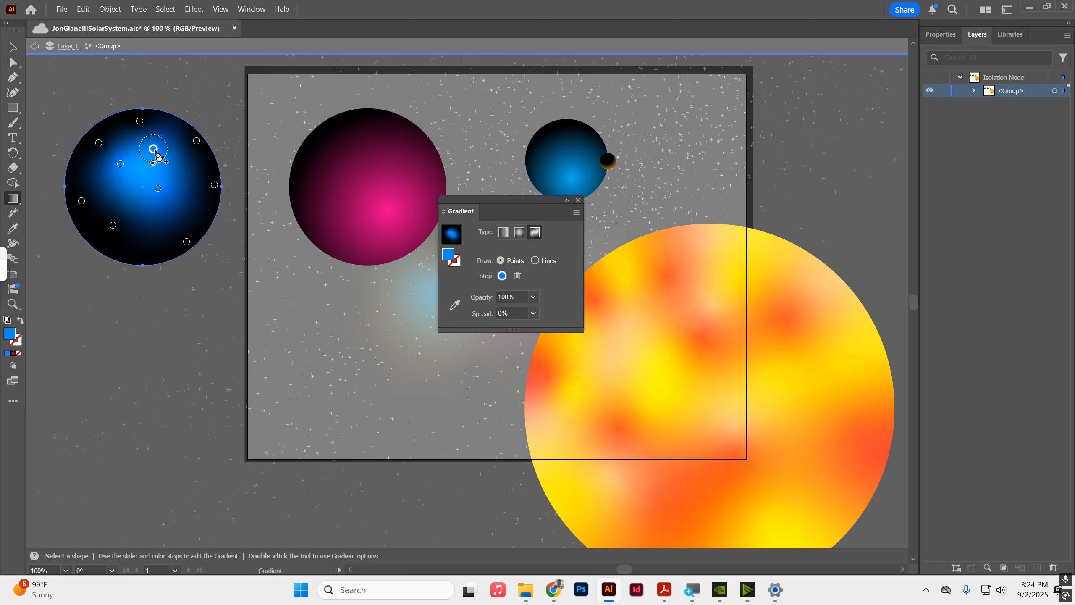
pyautogui.click(167, 131)
pyautogui.click(187, 169)
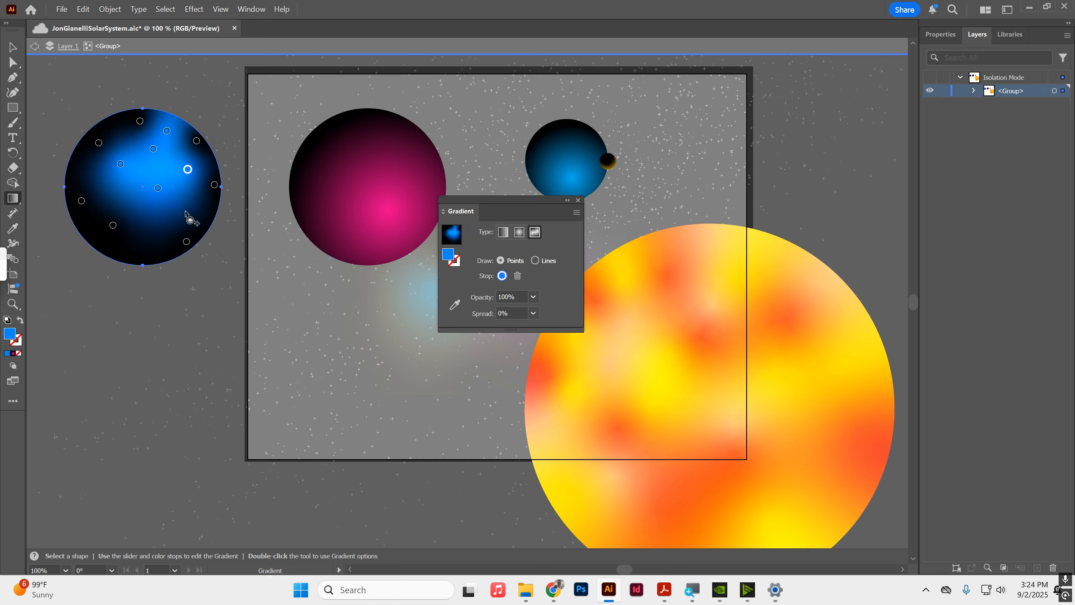
pyautogui.click(139, 252)
pyautogui.click(78, 179)
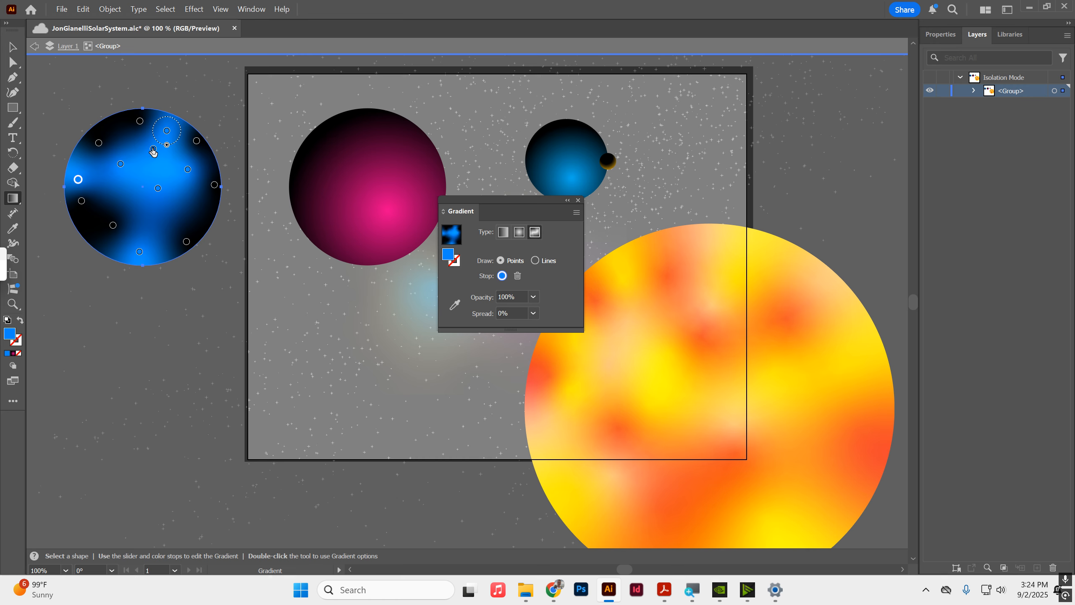
# Pull the black points at the copy's top and right inward and shift one blue point down toward the centre
pyautogui.moveTo(141, 122); pyautogui.dragTo(181, 141)
pyautogui.moveTo(215, 187); pyautogui.dragTo(189, 189)
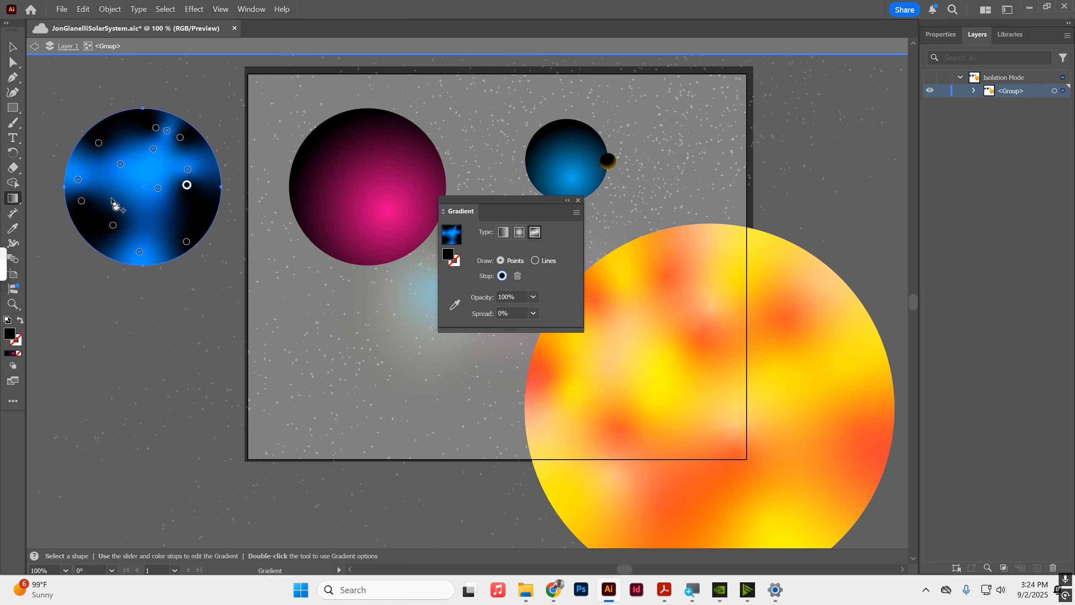
pyautogui.moveTo(121, 164); pyautogui.dragTo(131, 190)
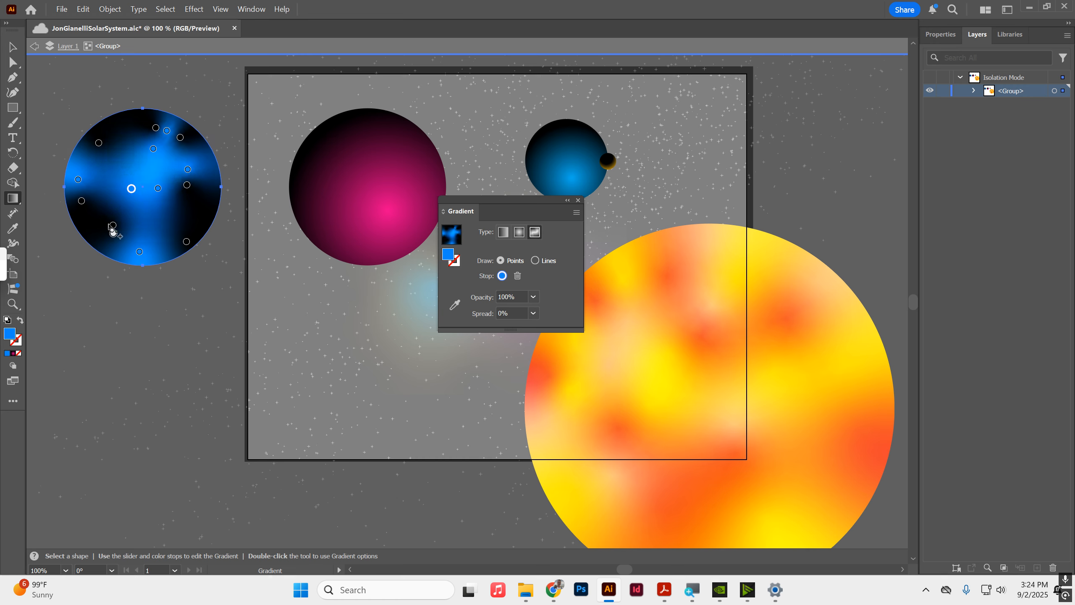
# Refine the blue land shape with two more blue points in the middle and black points around its lower part
pyautogui.click(128, 158)
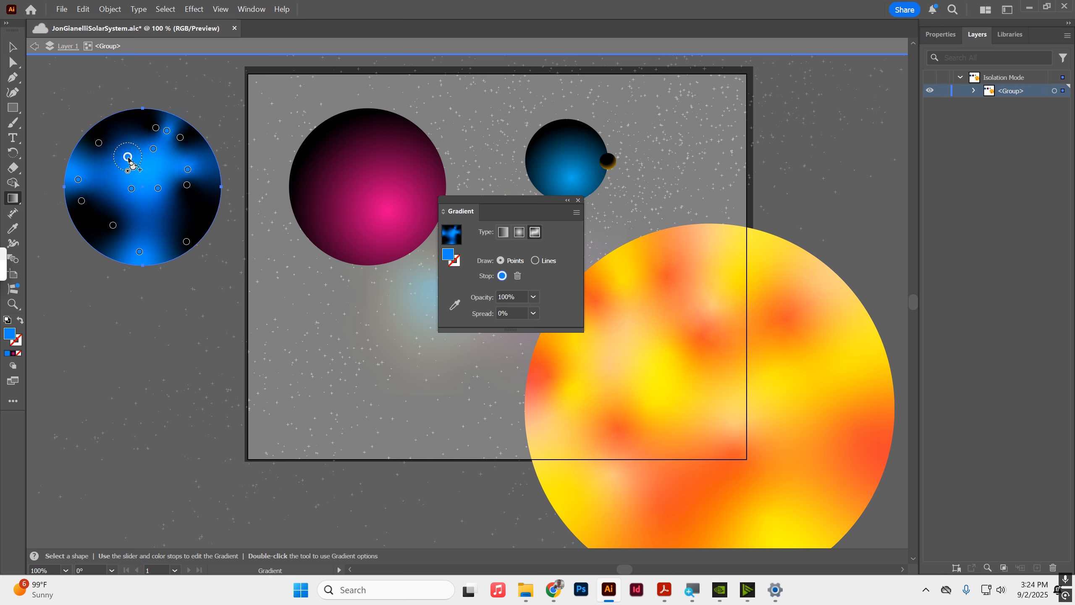
pyautogui.click(166, 217)
pyautogui.click(172, 196)
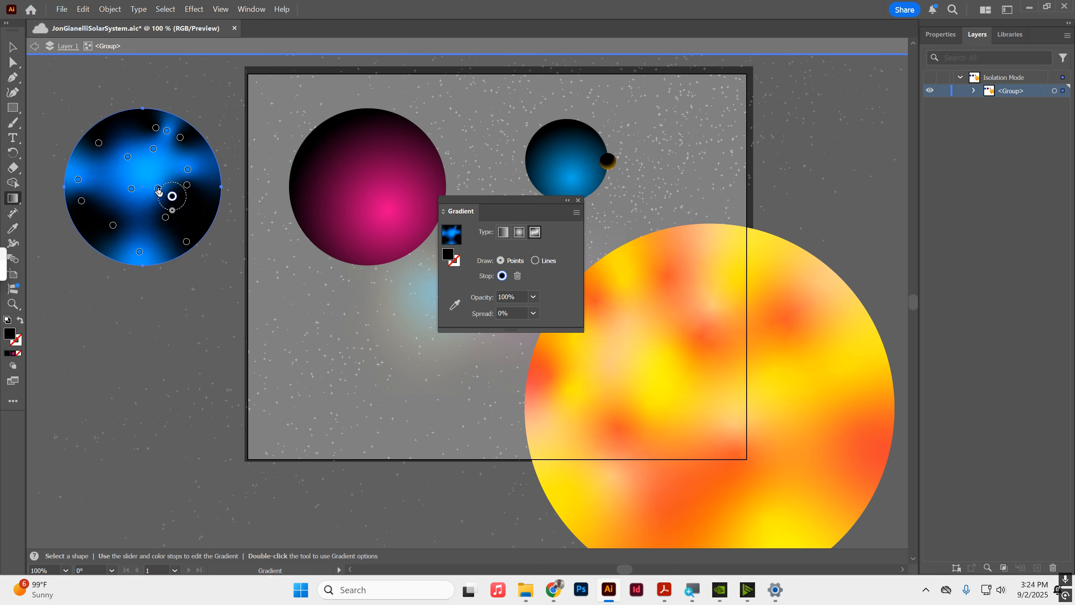
pyautogui.click(164, 257)
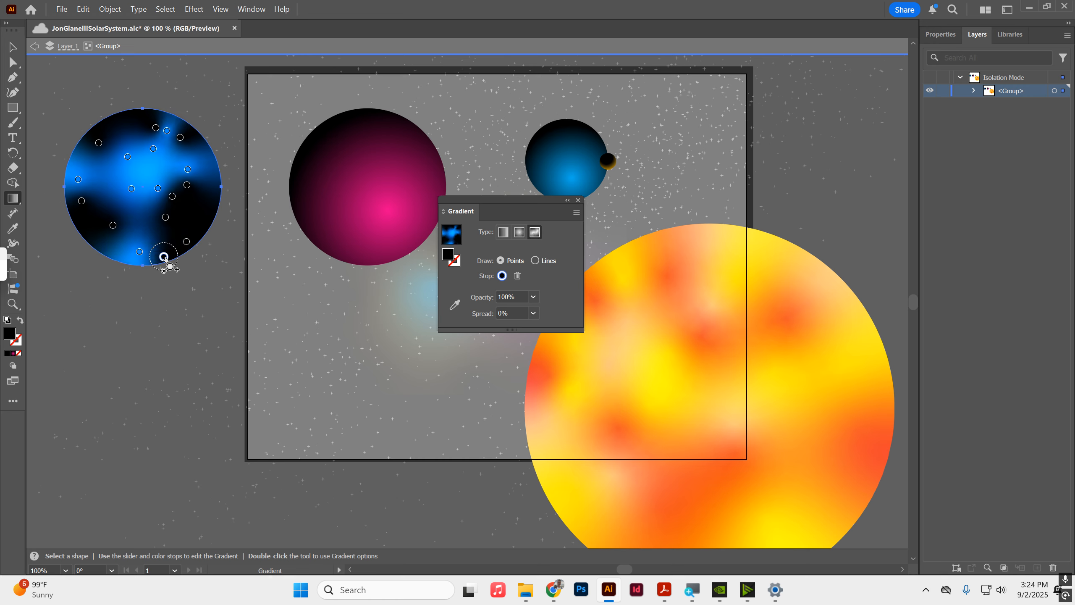
pyautogui.click(116, 250)
pyautogui.click(127, 214)
pyautogui.click(113, 198)
pyautogui.click(154, 205)
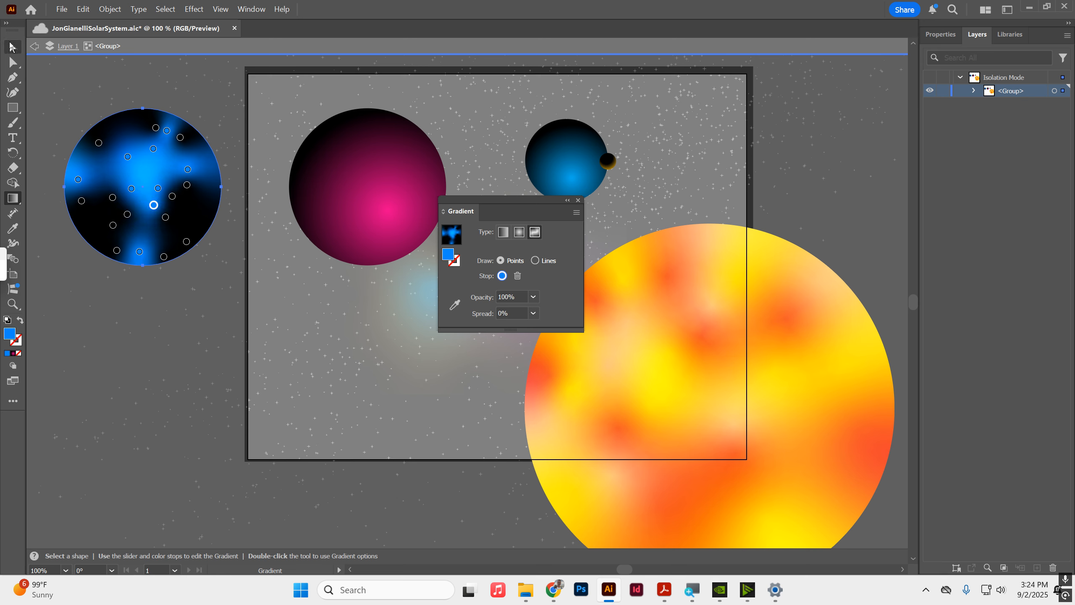
# Place the blue-and-black ellipse exactly over the large magenta planet, keeping the gradient settings clear of it
pyautogui.click(11, 47)
pyautogui.moveTo(157, 185); pyautogui.dragTo(208, 168)
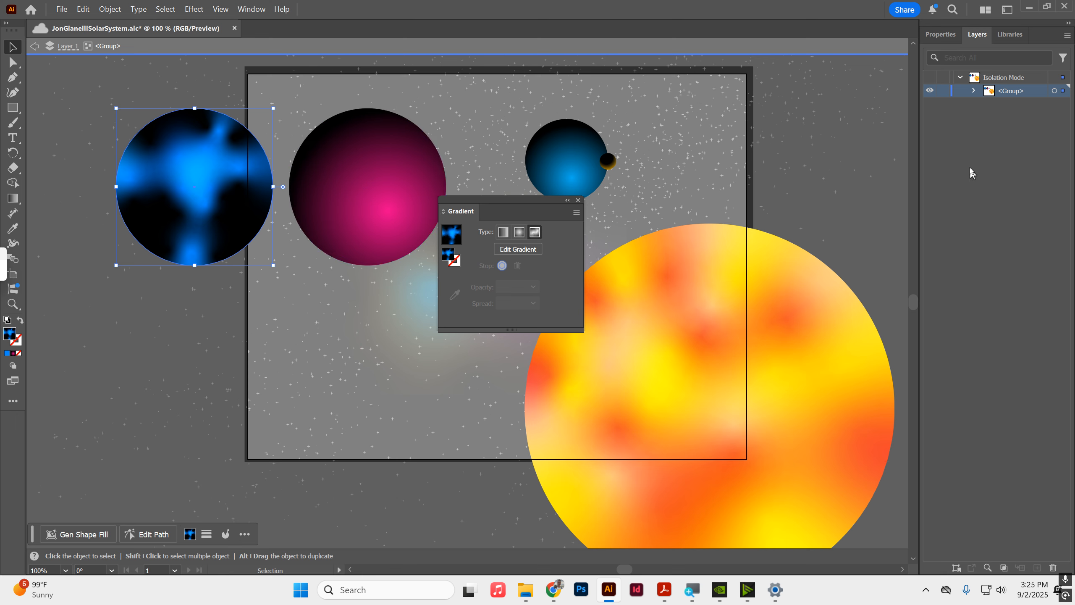
pyautogui.click(940, 34)
pyautogui.moveTo(248, 163); pyautogui.dragTo(415, 163)
pyautogui.moveTo(490, 219); pyautogui.dragTo(361, 394)
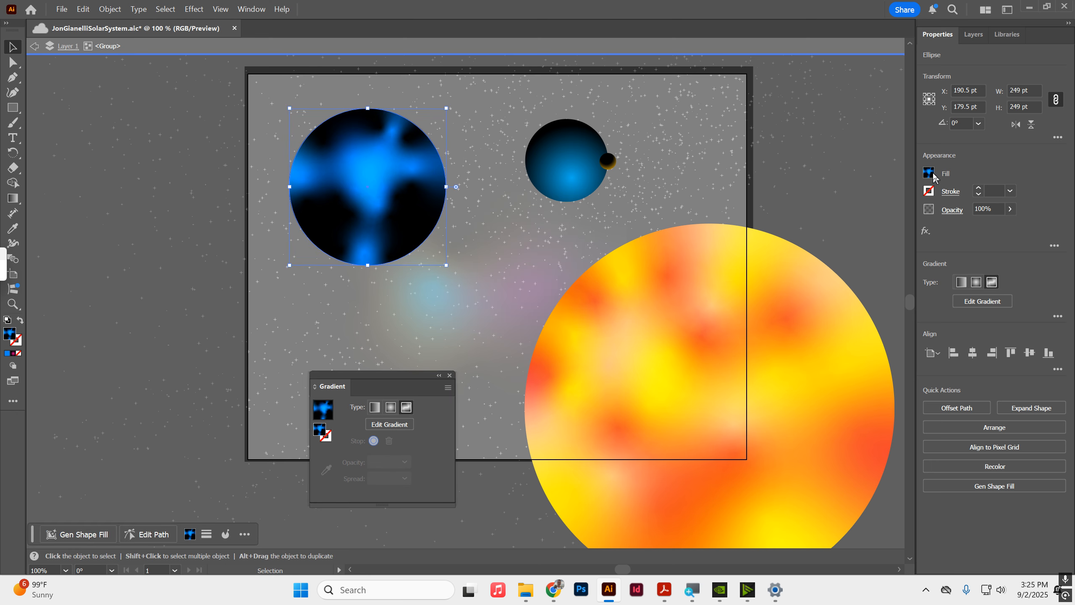
# Try Multiply and Overlay blending on the ellipse covering the magenta planet, and settle on Soft Light
pyautogui.click(950, 211)
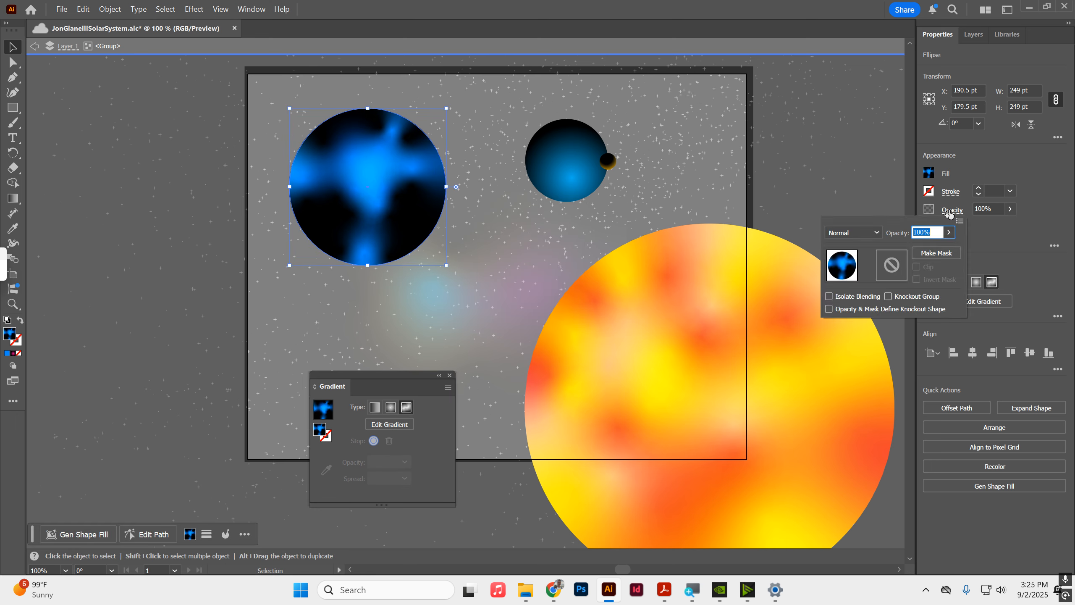
pyautogui.click(868, 233)
pyautogui.press('Escape')
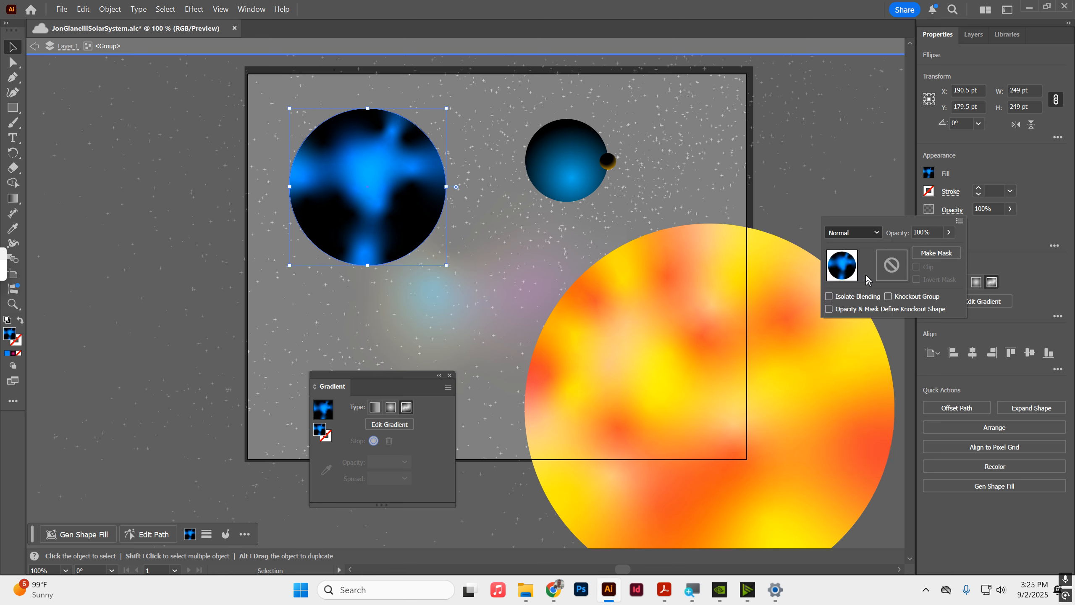
pyautogui.click(868, 232)
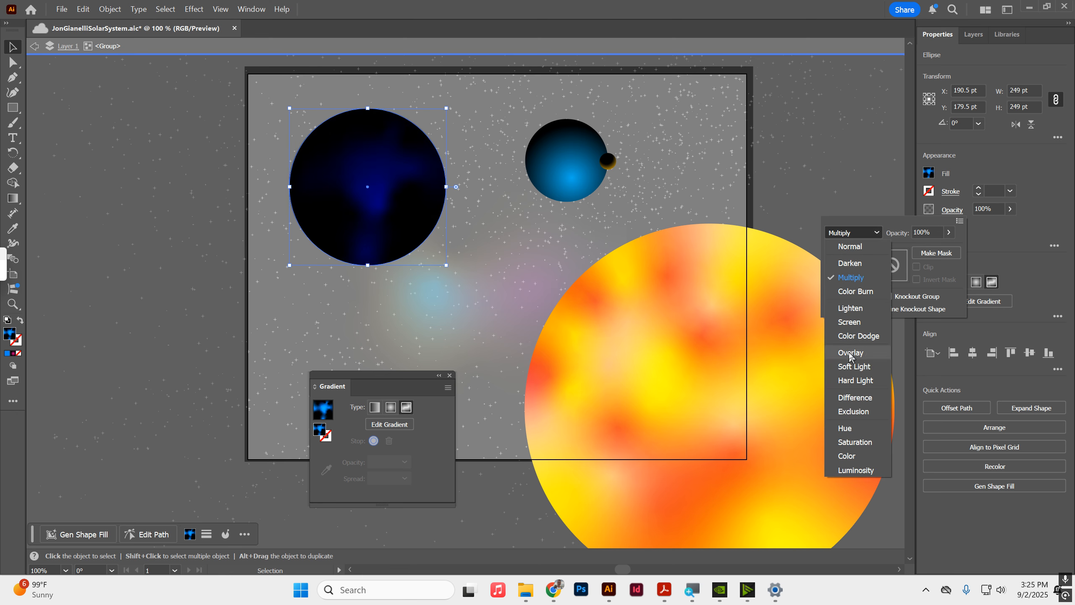
pyautogui.click(851, 353)
pyautogui.click(870, 232)
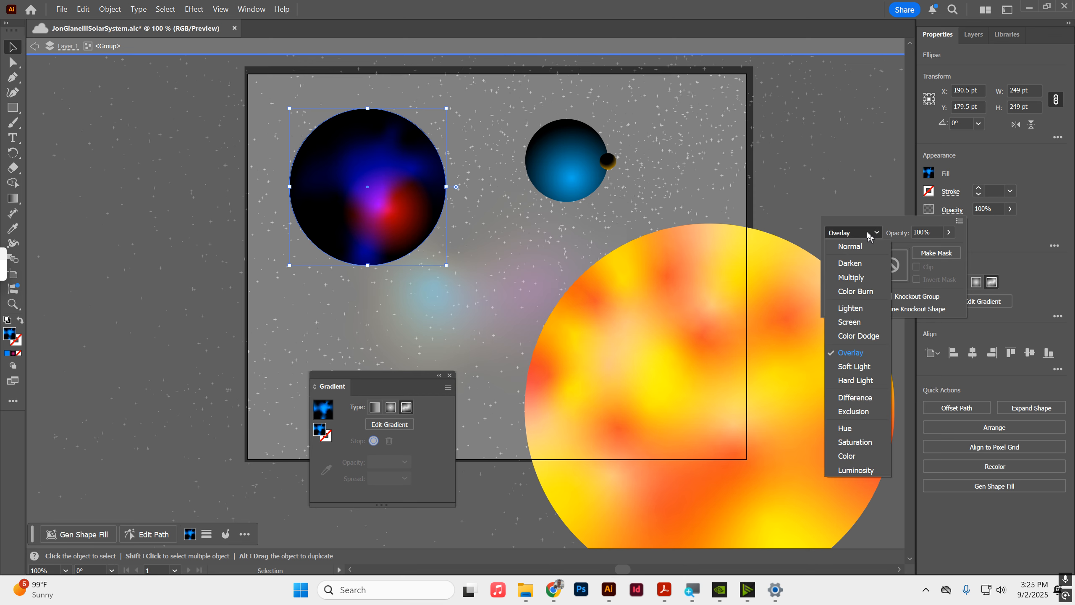
pyautogui.click(857, 369)
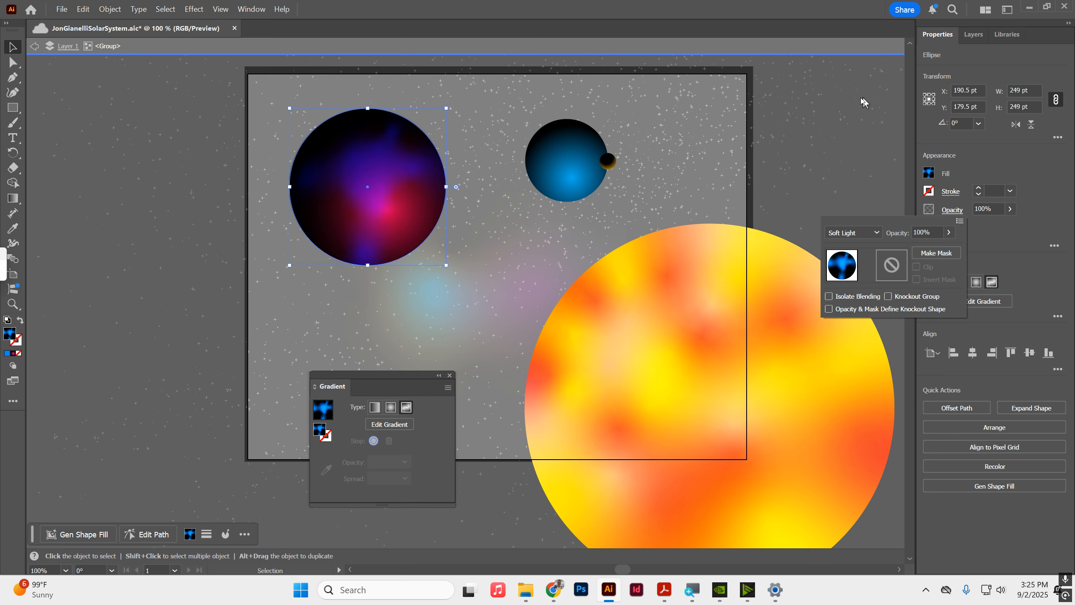
pyautogui.click(824, 103)
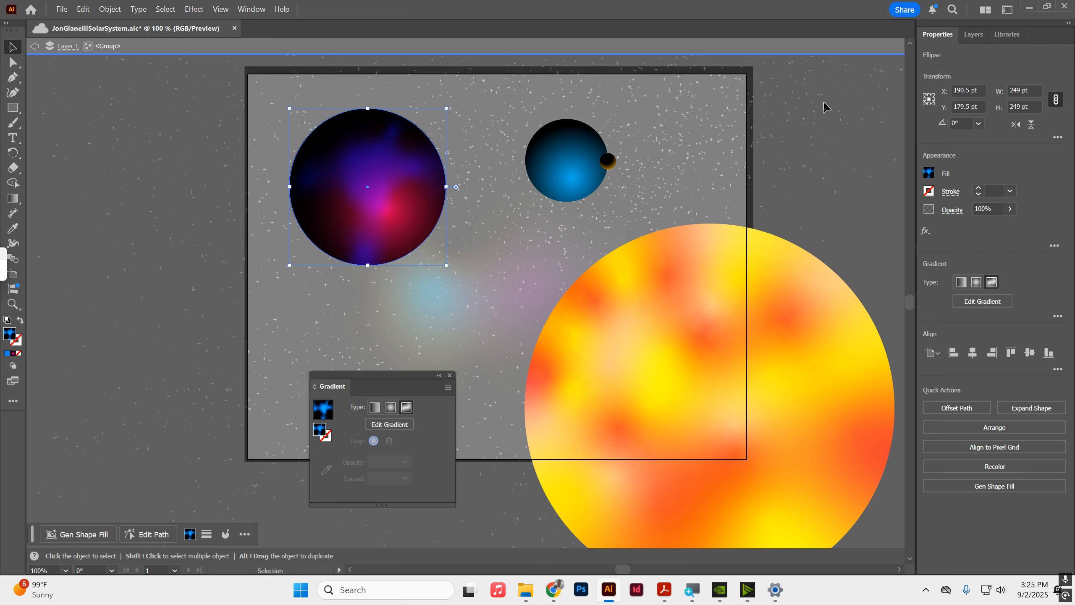
pyautogui.click(824, 103)
# Duplicate the blue-and-black ellipse onto the small blue planet and bring the copy to the front of the group
pyautogui.moveTo(390, 168); pyautogui.dragTo(598, 140)
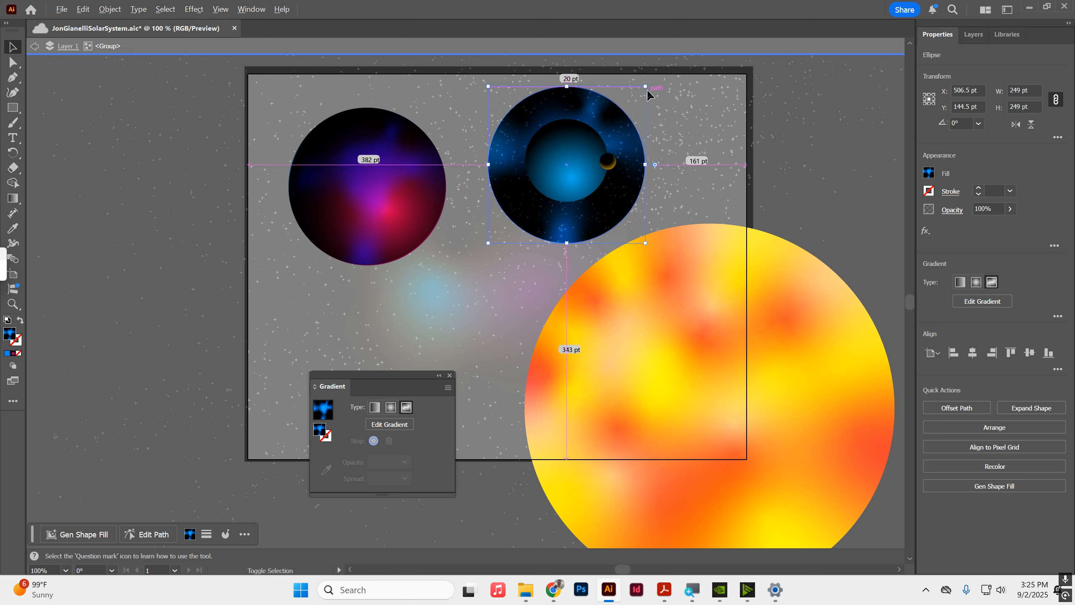
pyautogui.click(975, 30)
pyautogui.click(974, 91)
pyautogui.moveTo(1015, 149); pyautogui.dragTo(1022, 100)
# Scale the ellipse copy to fit the small blue planet, rotate it to reorient its pattern, and exit isolation mode
pyautogui.moveTo(647, 88); pyautogui.dragTo(592, 136)
pyautogui.moveTo(609, 206); pyautogui.dragTo(609, 203)
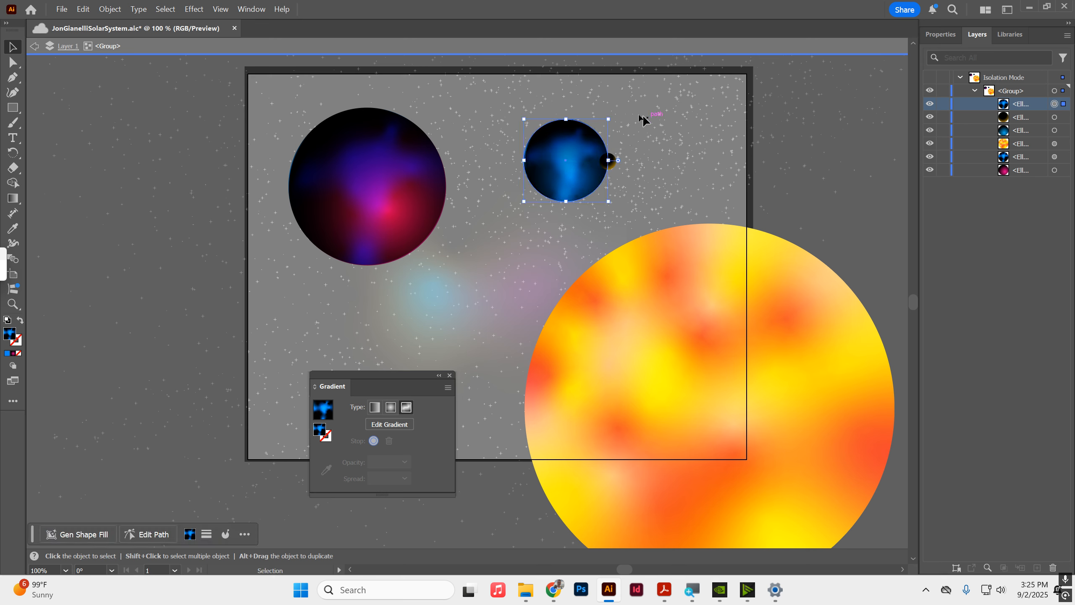
pyautogui.moveTo(609, 115); pyautogui.dragTo(523, 211)
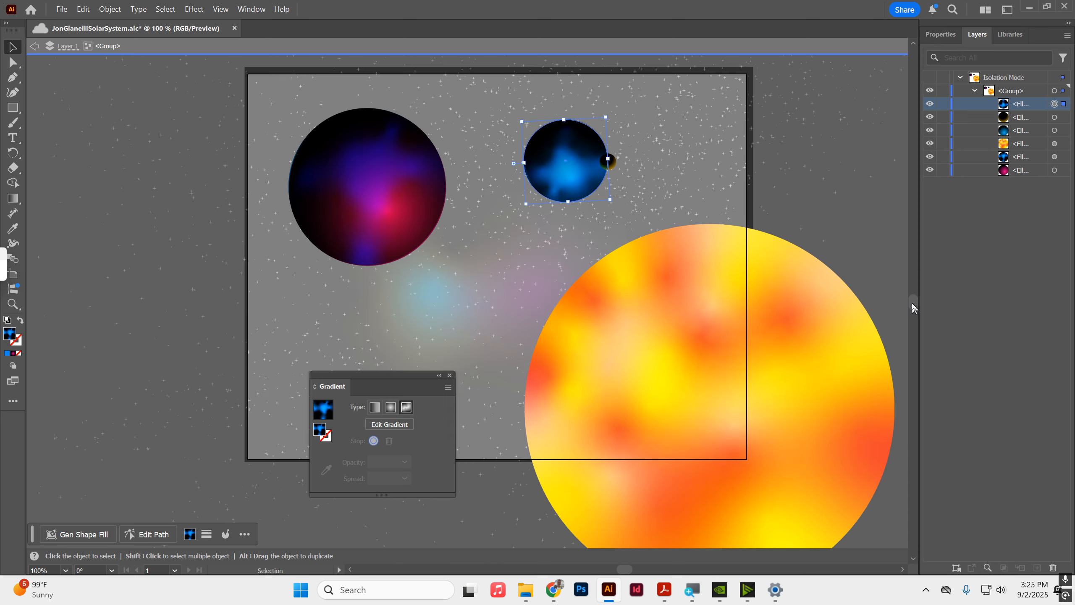
pyautogui.doubleClick(797, 116)
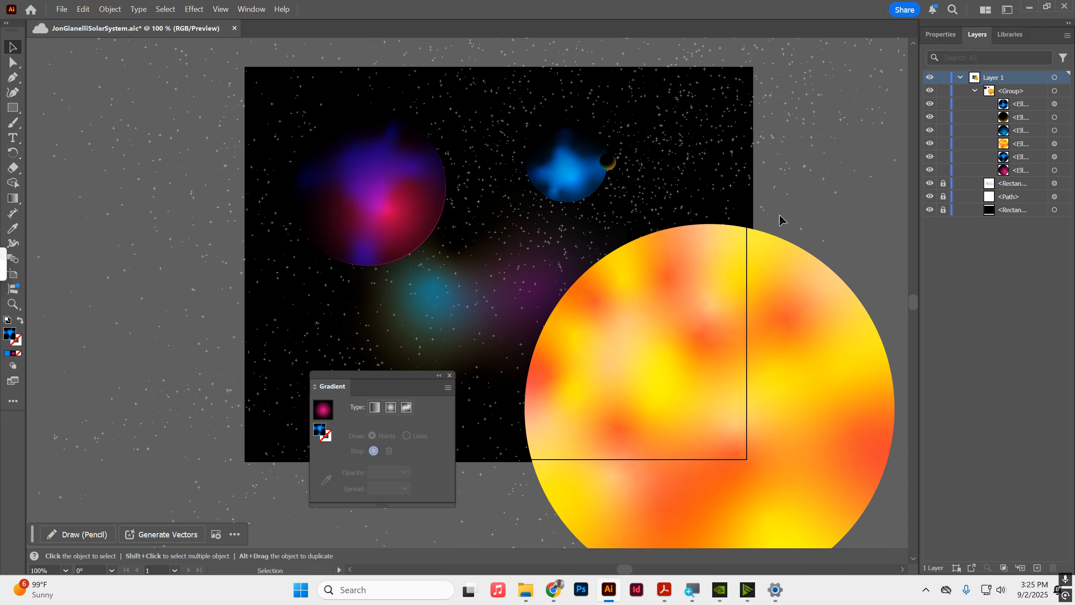
pyautogui.click(392, 185)
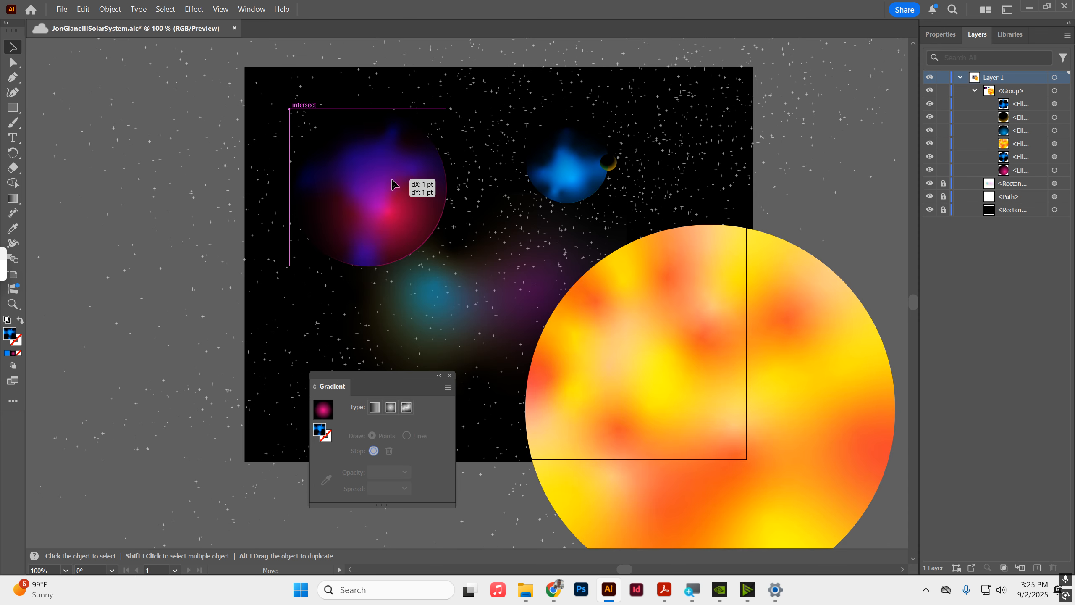
pyautogui.doubleClick(367, 180)
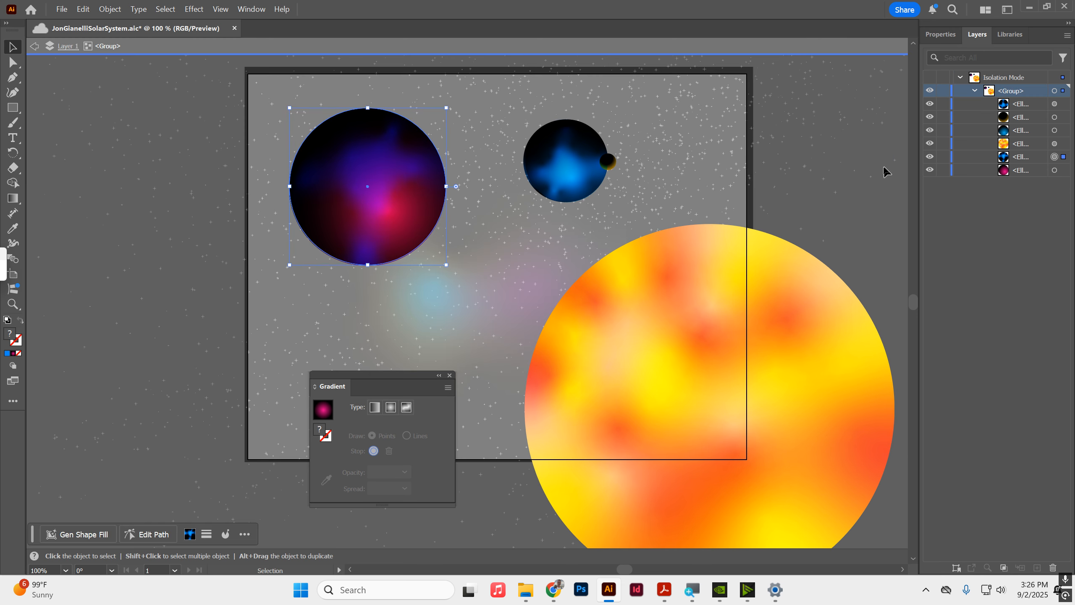
pyautogui.doubleClick(805, 151)
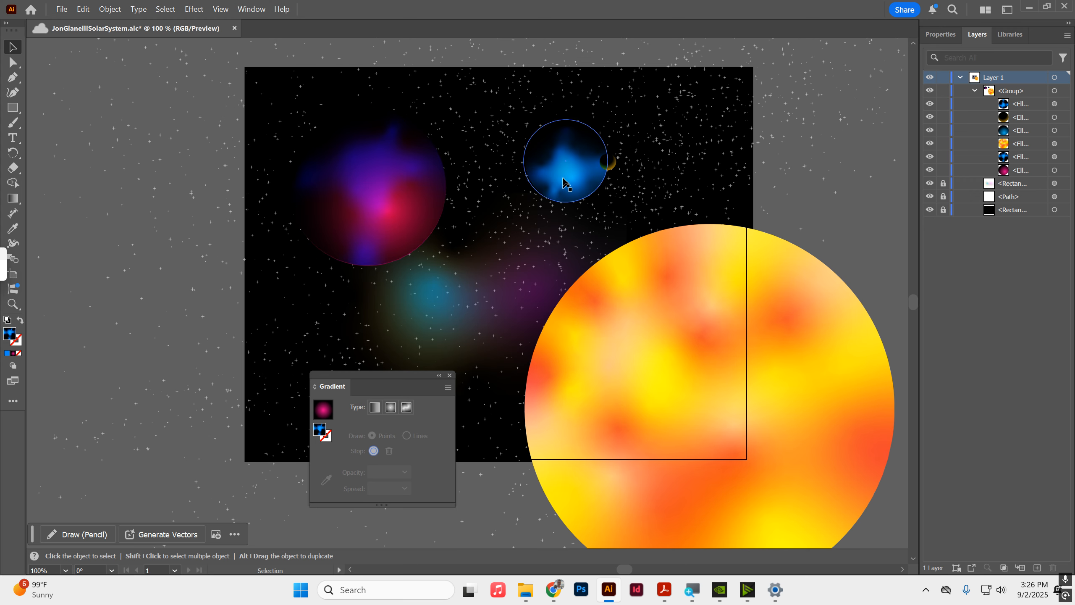
# Ungroup the planets and delete the blue-and-black texture ellipse covering the small blue planet
pyautogui.click(589, 172)
pyautogui.moveTo(589, 172)
pyautogui.mouseDown()
pyautogui.moveTo(645, 177)
pyautogui.moveTo(556, 170)
pyautogui.moveTo(590, 172)
pyautogui.mouseUp()
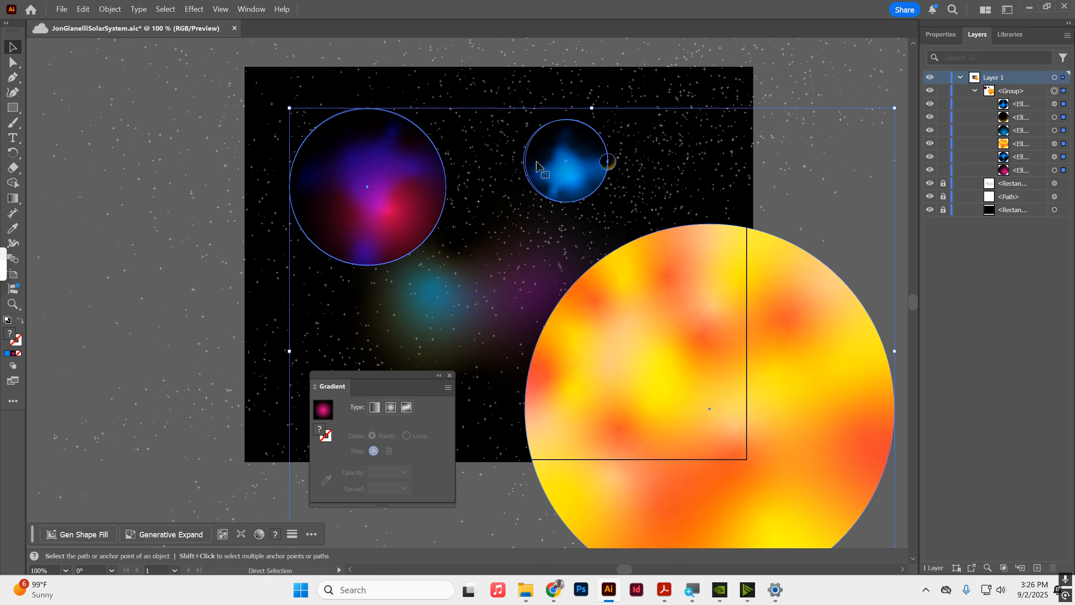
pyautogui.rightClick(555, 163)
pyautogui.click(610, 352)
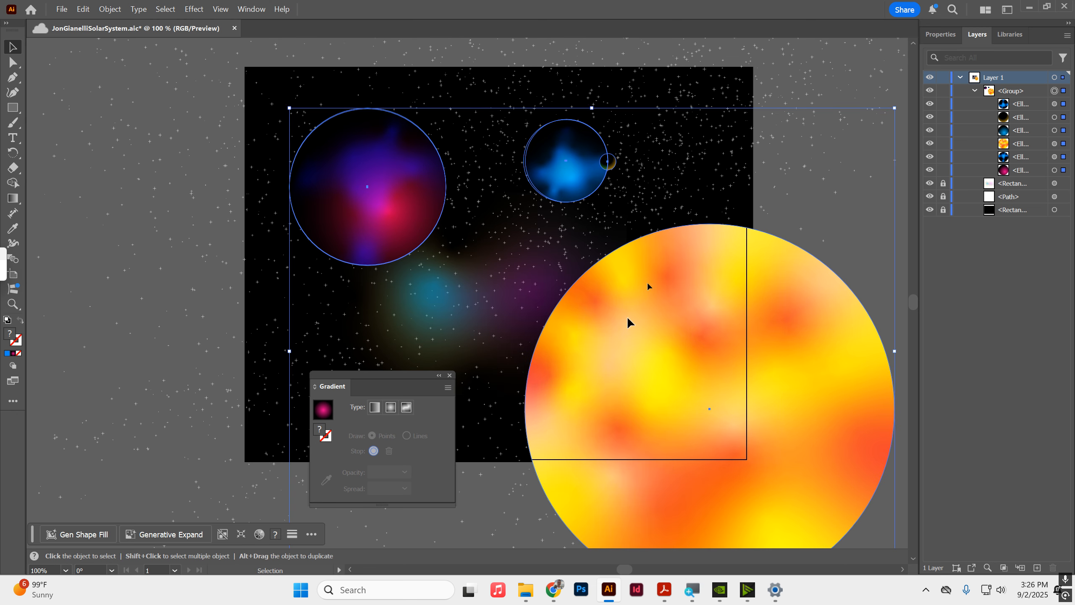
pyautogui.click(783, 72)
pyautogui.moveTo(586, 163); pyautogui.dragTo(552, 182)
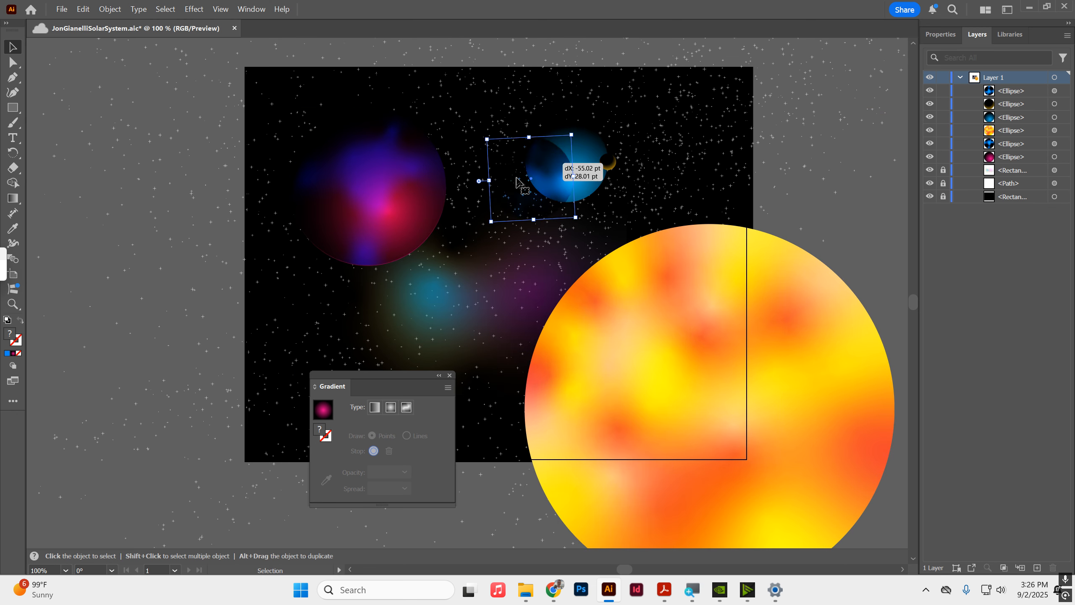
pyautogui.press('Delete')
# Apply a 3D material effect to the small blue planet using the Spotted Concrete material
pyautogui.click(576, 166)
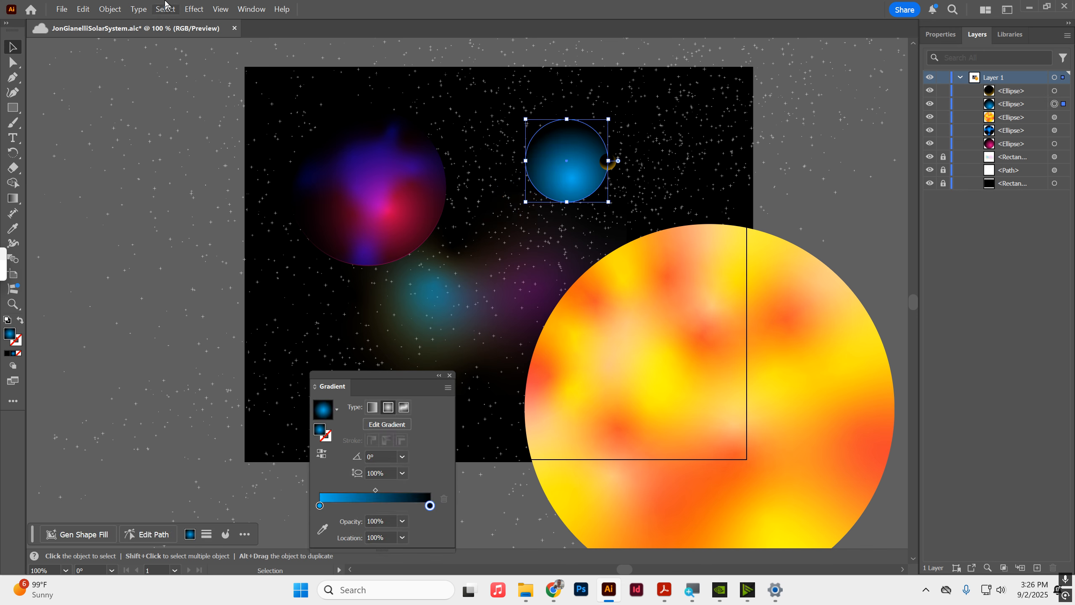
pyautogui.click(203, 6)
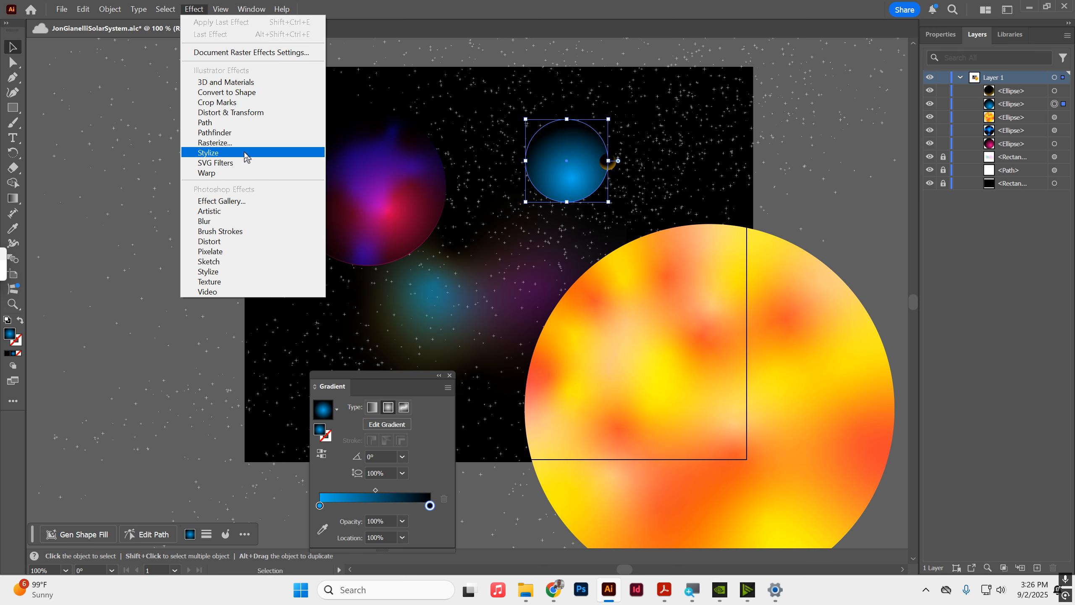
pyautogui.moveTo(246, 156)
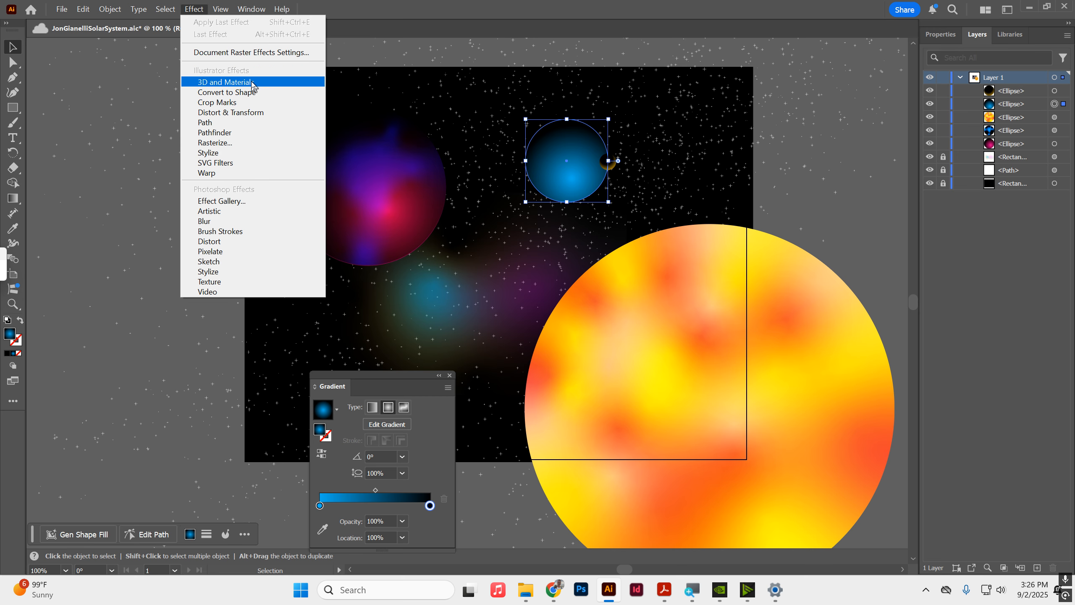
pyautogui.moveTo(253, 83)
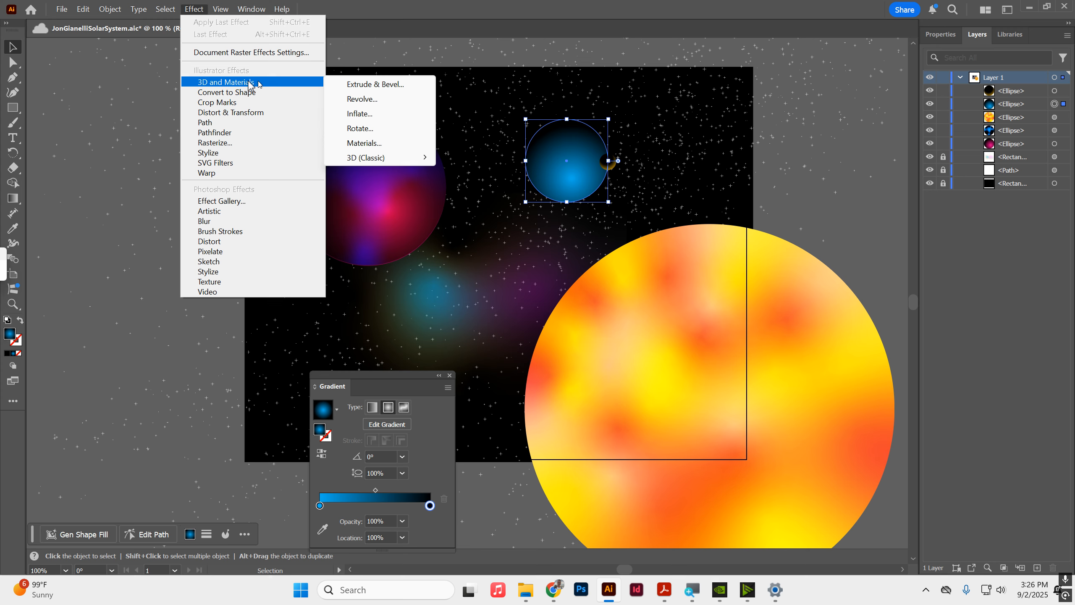
pyautogui.moveTo(376, 161)
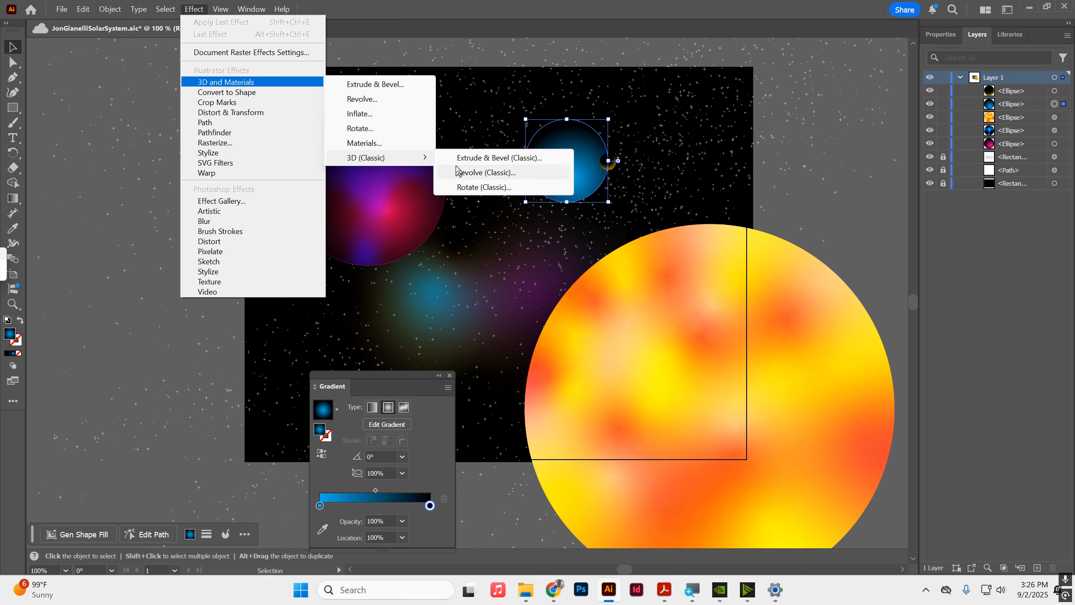
pyautogui.click(388, 144)
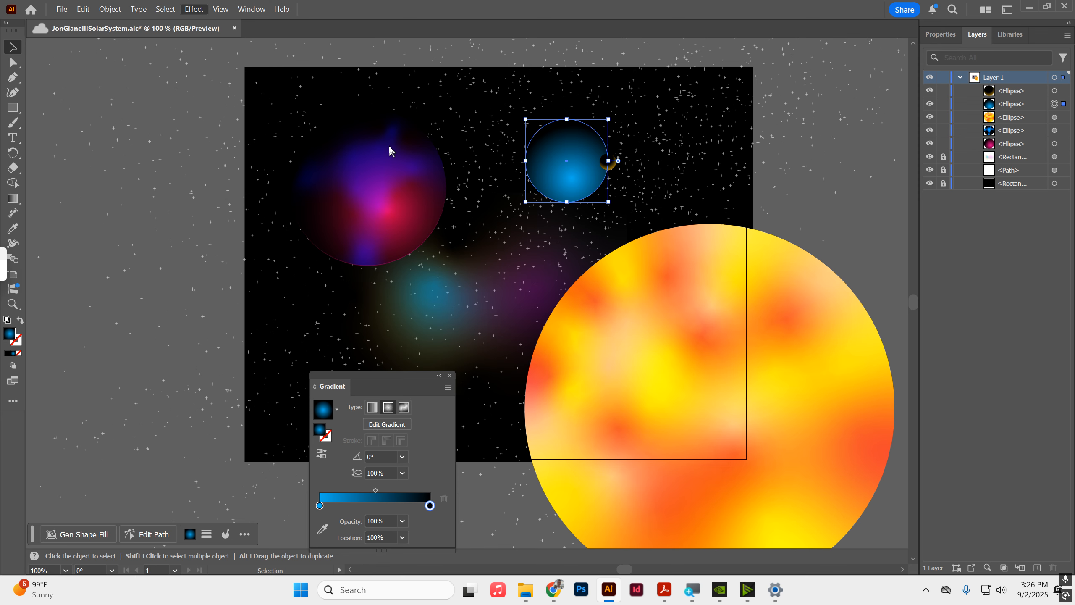
pyautogui.moveTo(582, 50); pyautogui.dragTo(148, 17)
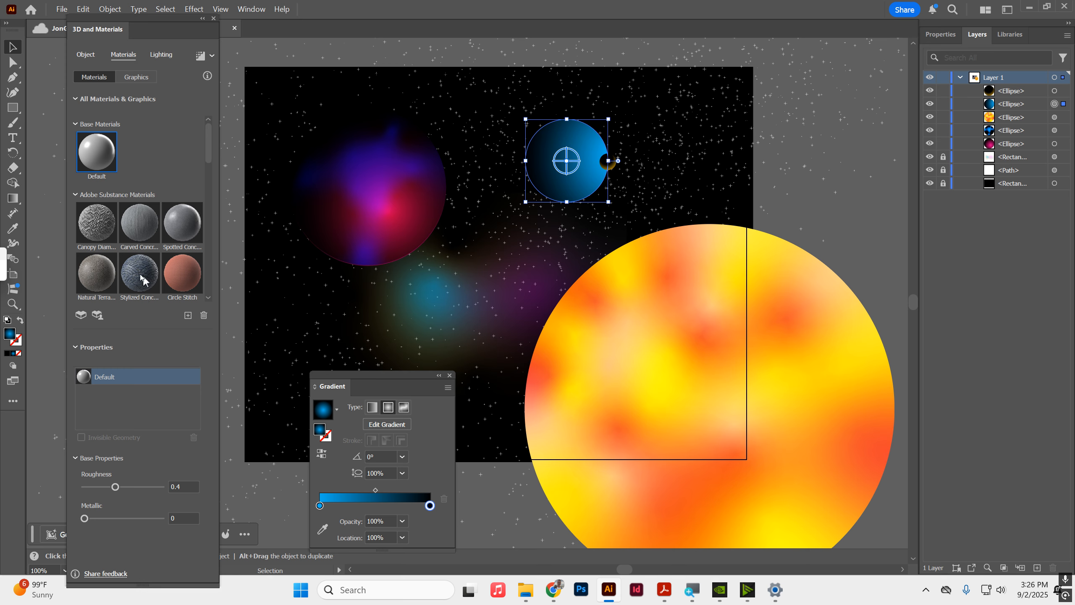
pyautogui.click(188, 231)
pyautogui.click(183, 221)
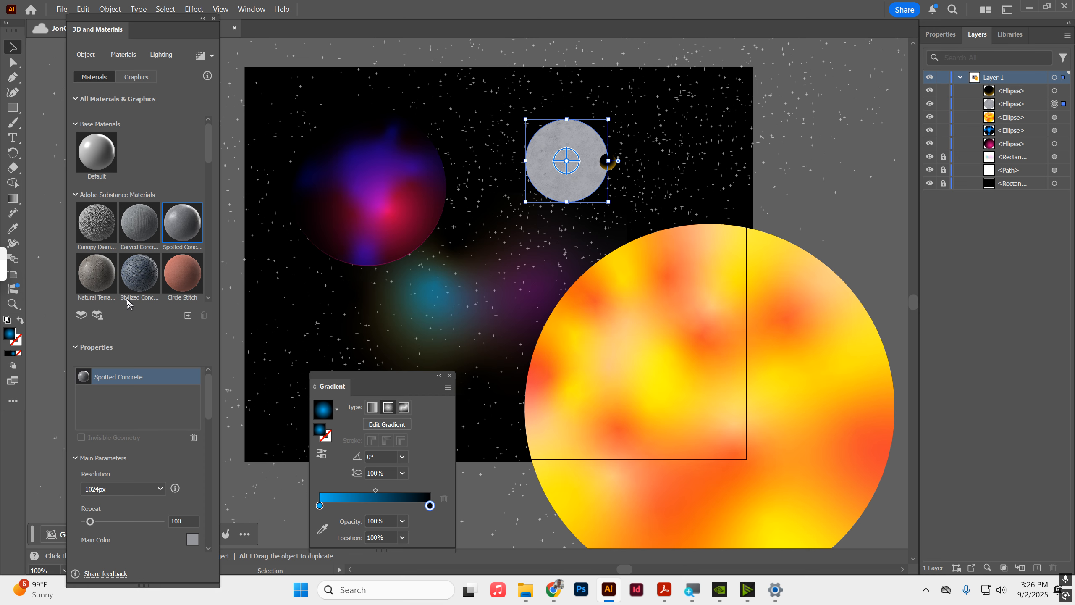
# Move the small planet's 3D light to its lower right, at about 43° rotation and 42° height
pyautogui.scroll(-2, 127, 299)
pyautogui.scroll(-6, 148, 205)
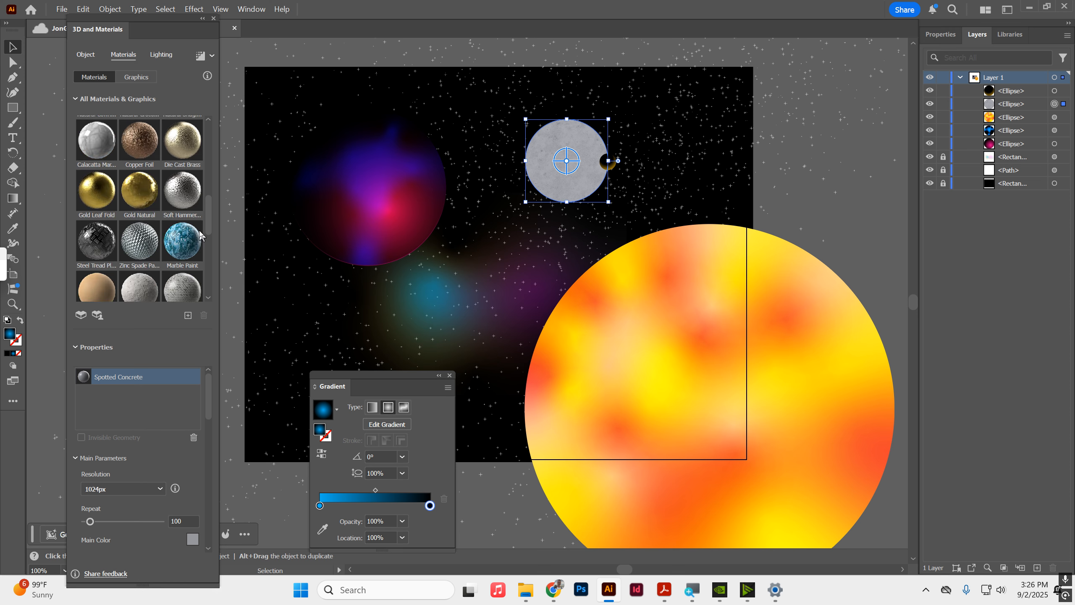
pyautogui.click(153, 54)
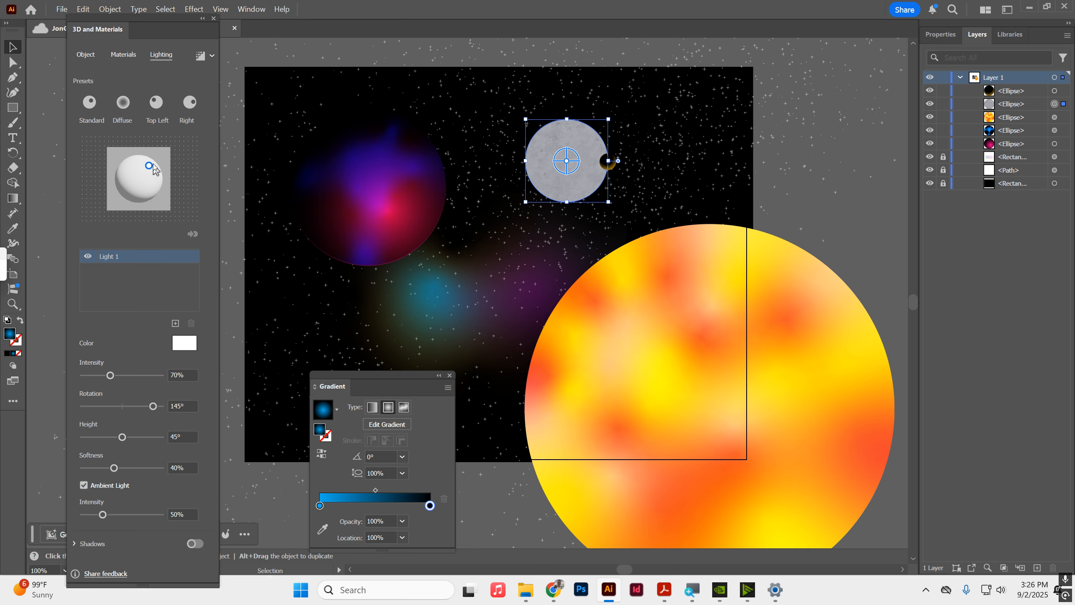
pyautogui.moveTo(149, 165); pyautogui.dragTo(151, 193)
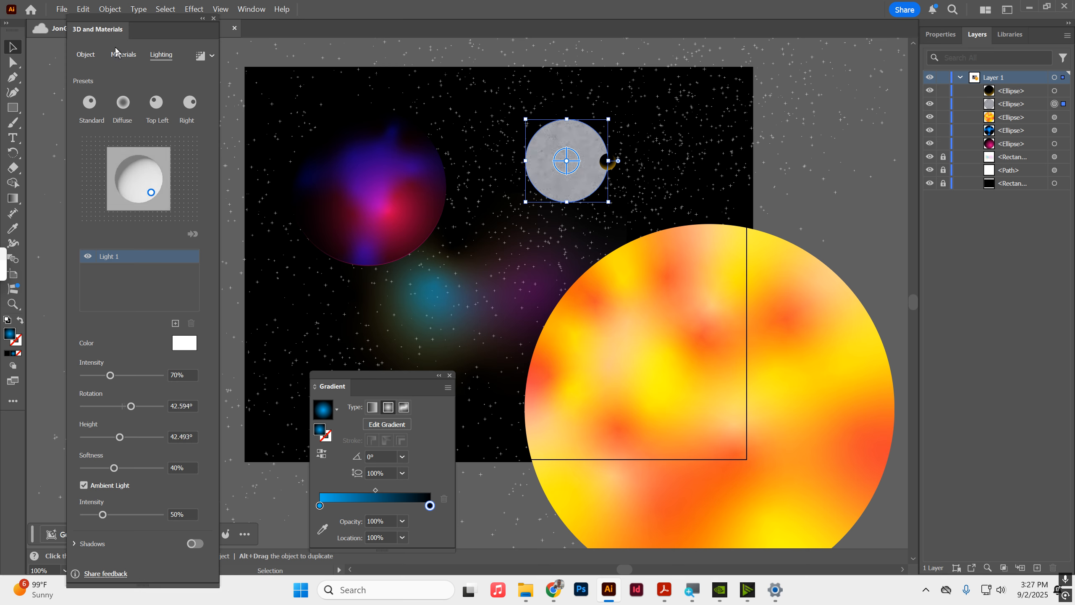
# Change the small planet's 3D type to Inflate and turn off its ambient light
pyautogui.click(85, 55)
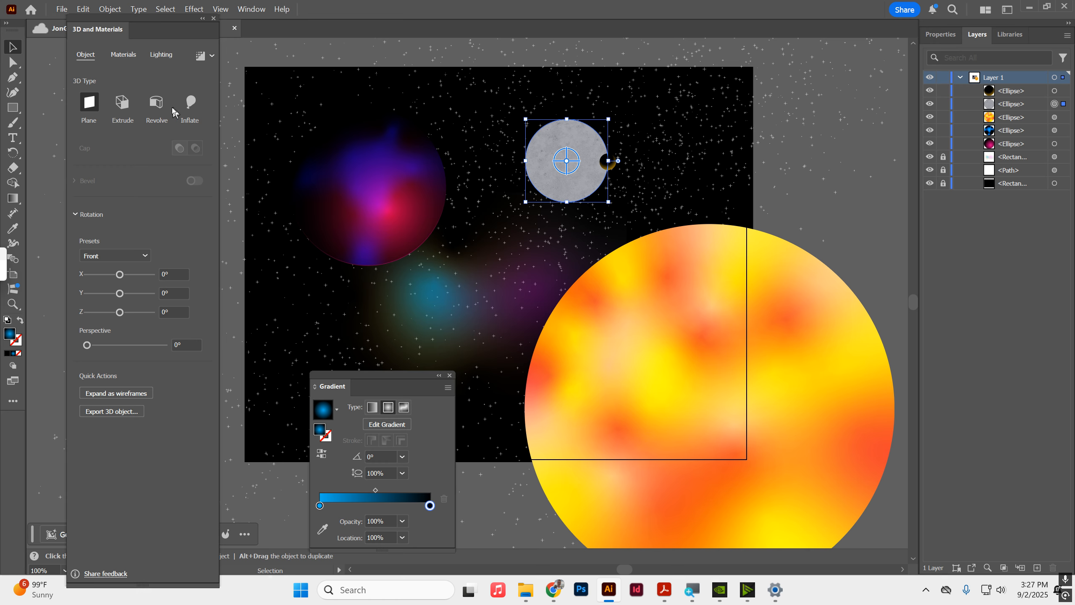
pyautogui.click(192, 112)
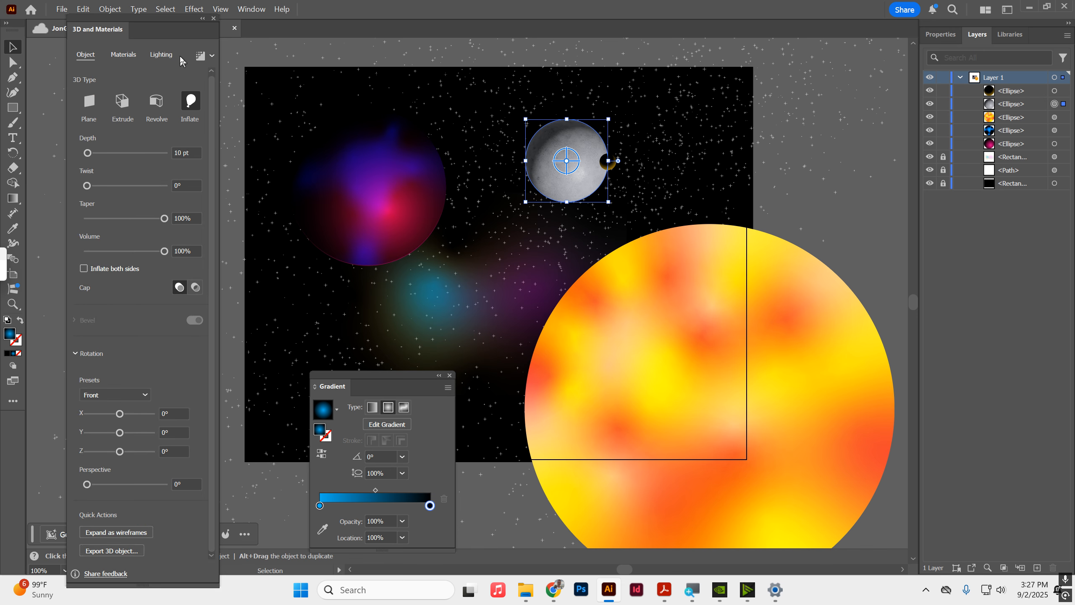
pyautogui.click(161, 53)
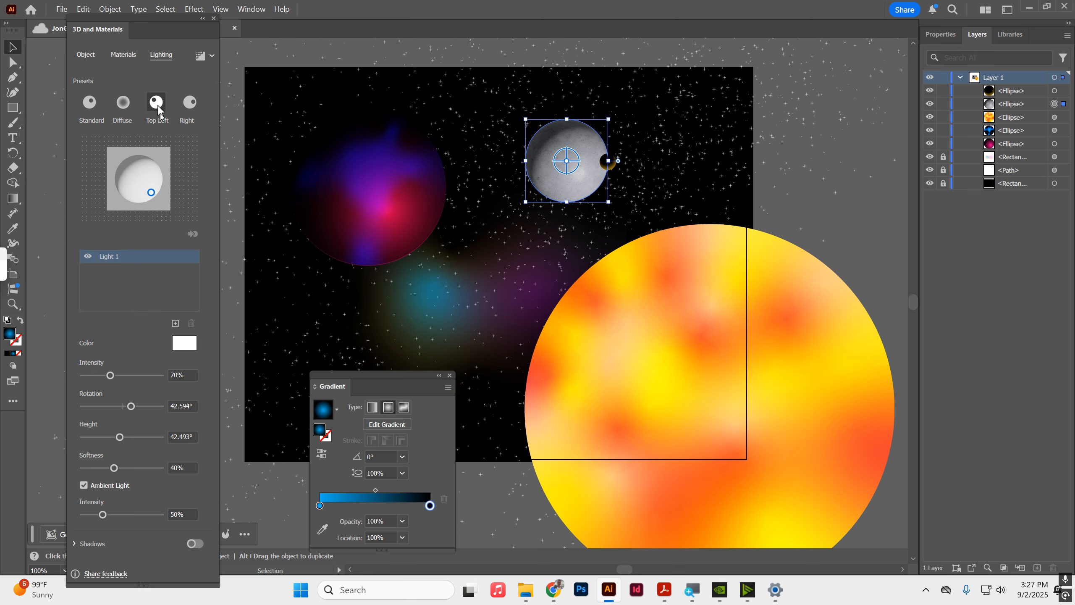
pyautogui.click(84, 489)
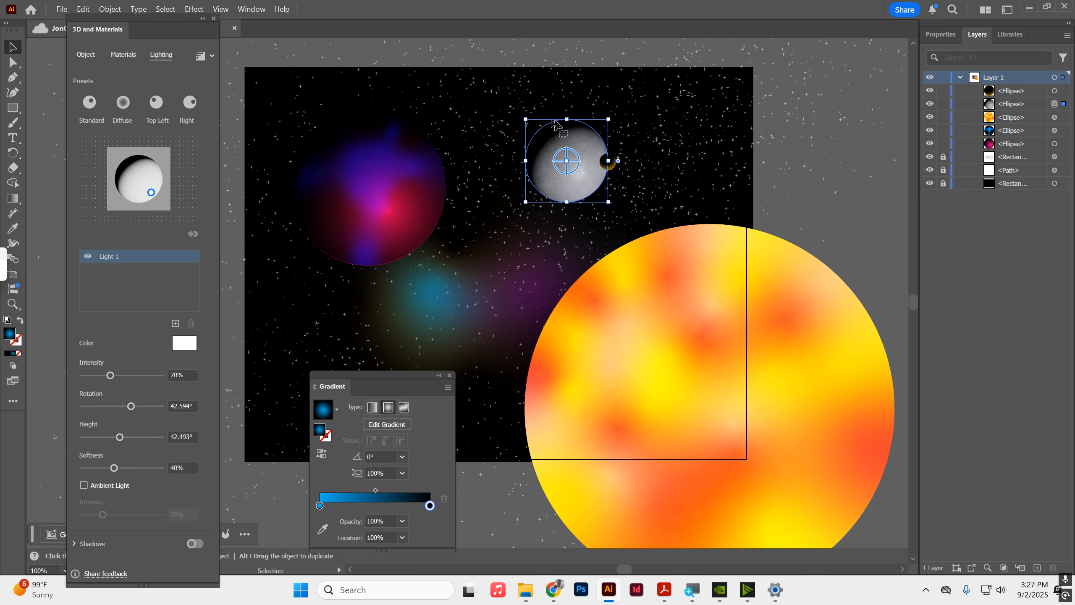
# Give the small planet the Comet Pit surface material and shift its light to about 37° rotation and 21° height
pyautogui.click(81, 53)
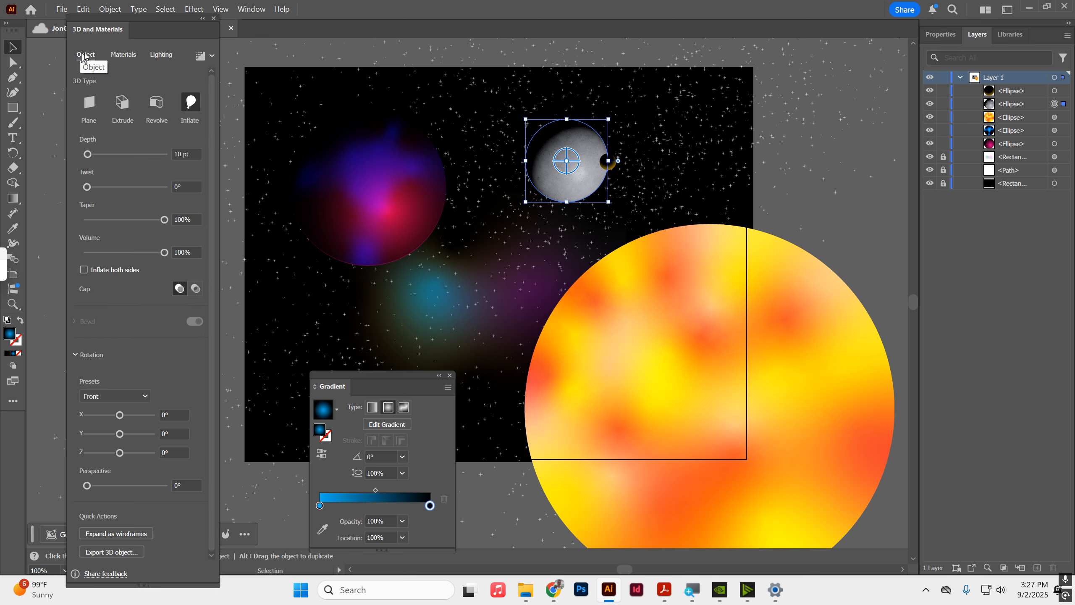
pyautogui.click(124, 54)
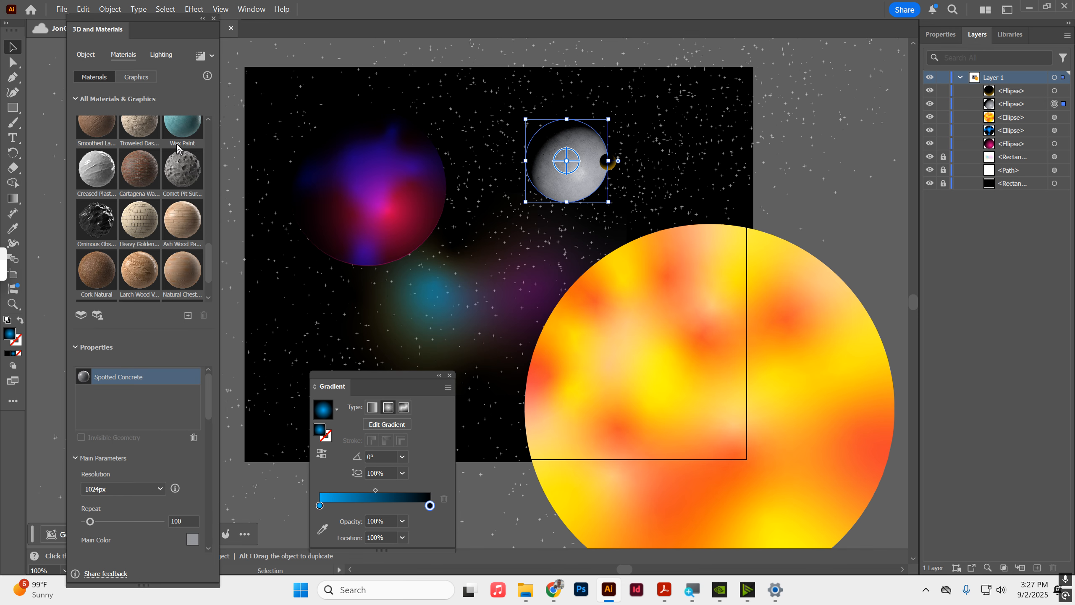
pyautogui.click(193, 174)
pyautogui.click(163, 55)
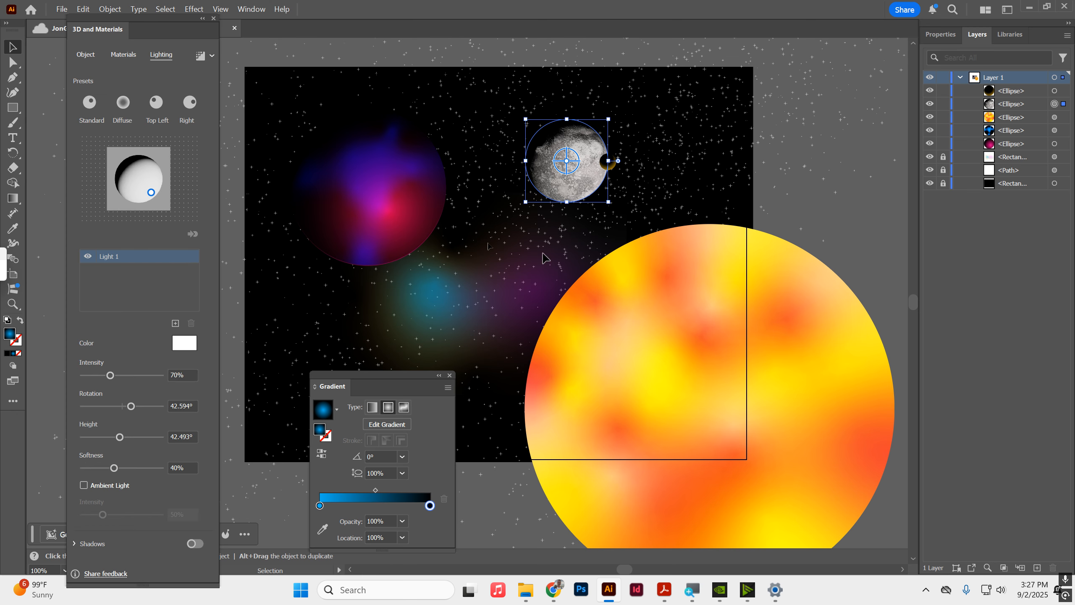
pyautogui.moveTo(151, 205); pyautogui.dragTo(157, 206)
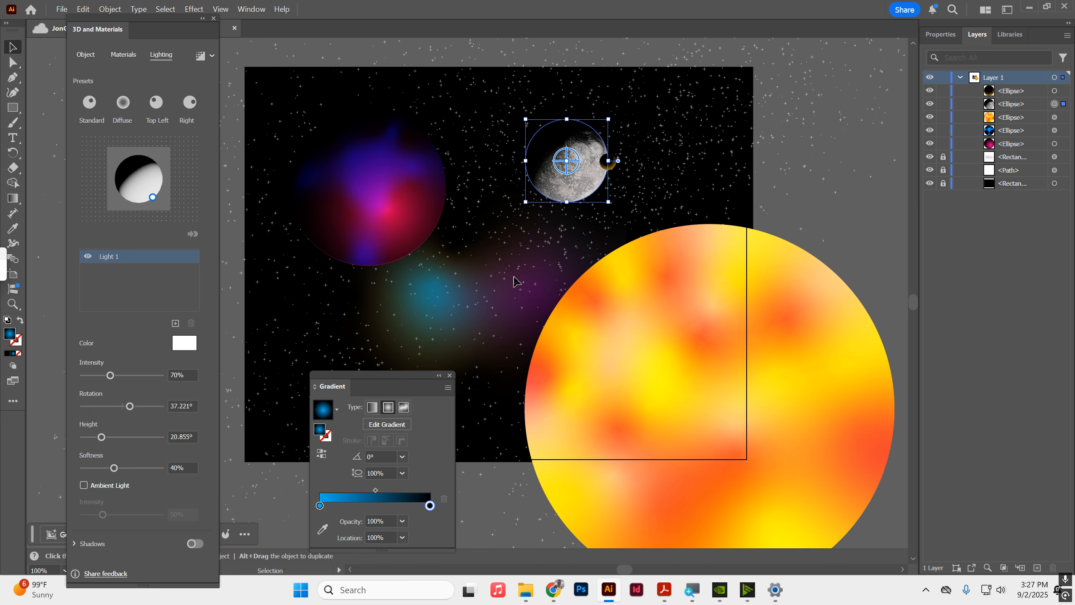
# Try a red light color, #ea1313, on the small planet
pyautogui.click(188, 346)
pyautogui.click(579, 270)
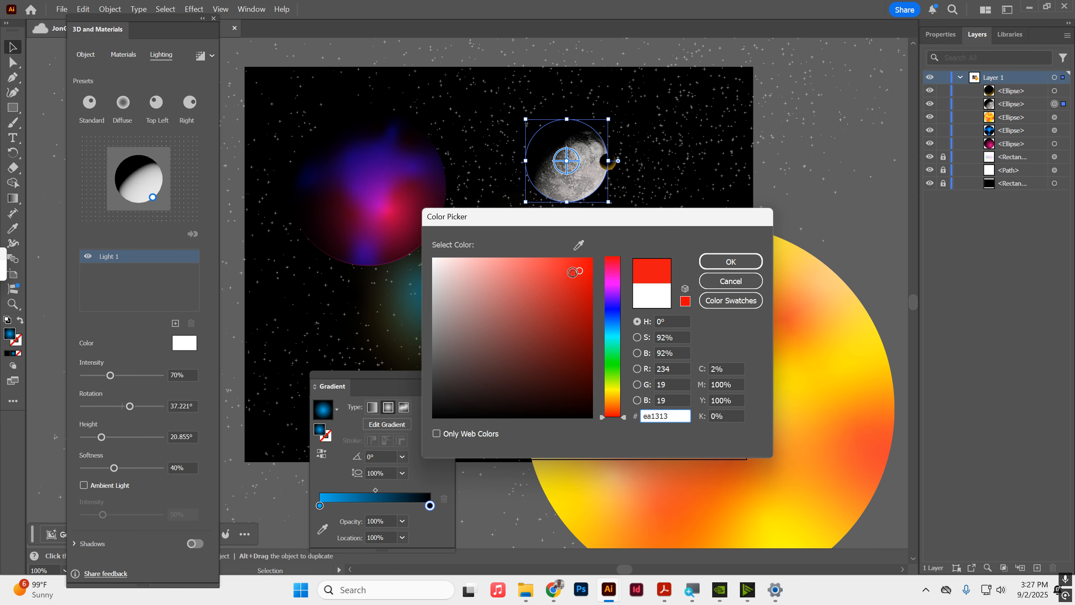
pyautogui.click(725, 265)
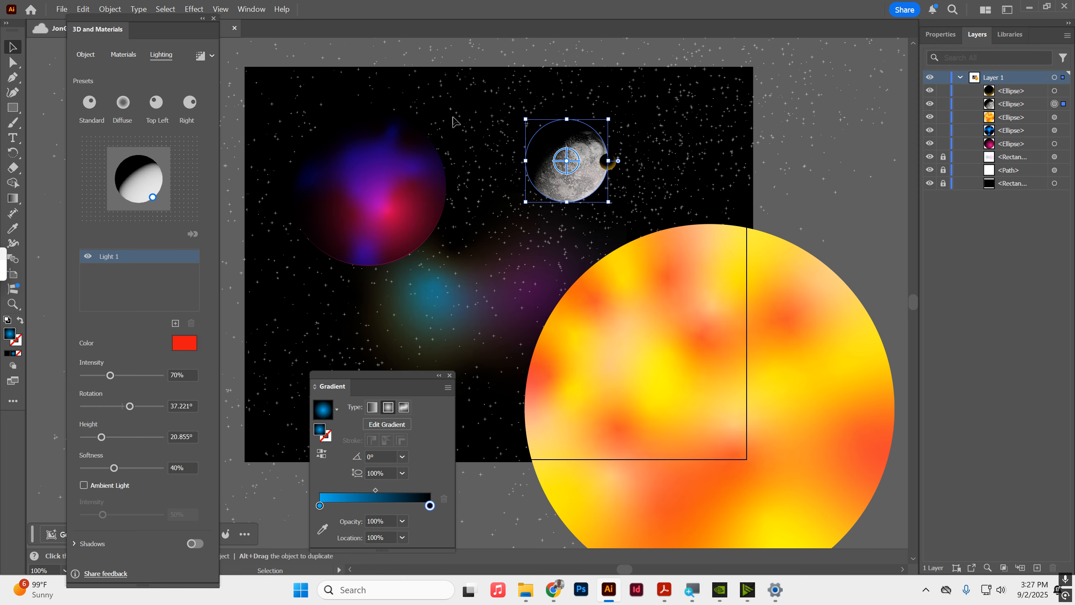
# Set the small planet's light color to blue #4b9ee2 and deselect the planet
pyautogui.click(191, 349)
pyautogui.click(613, 324)
pyautogui.click(541, 274)
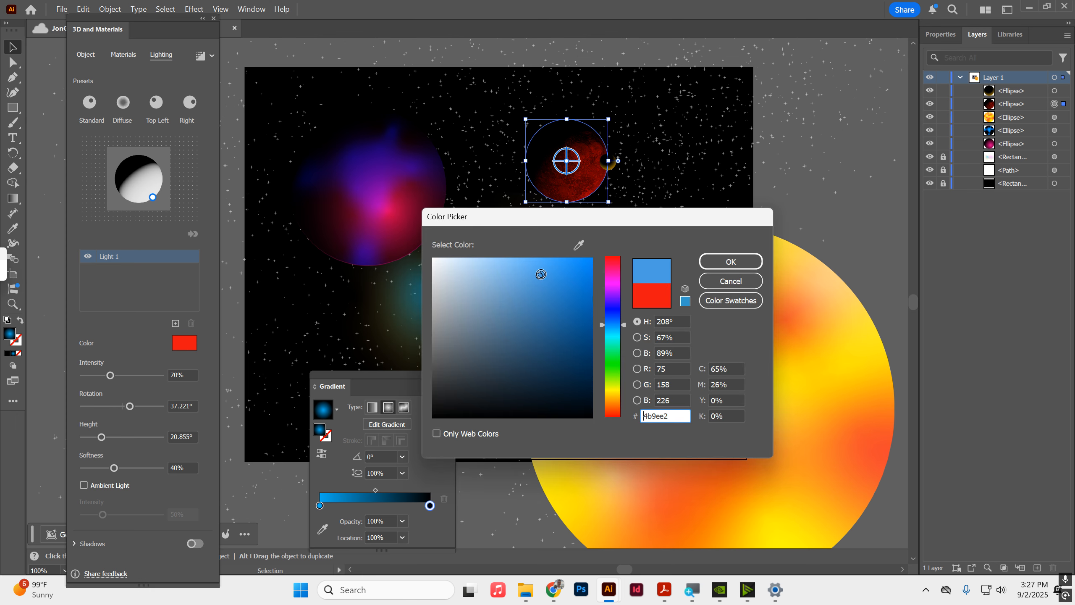
pyautogui.click(720, 262)
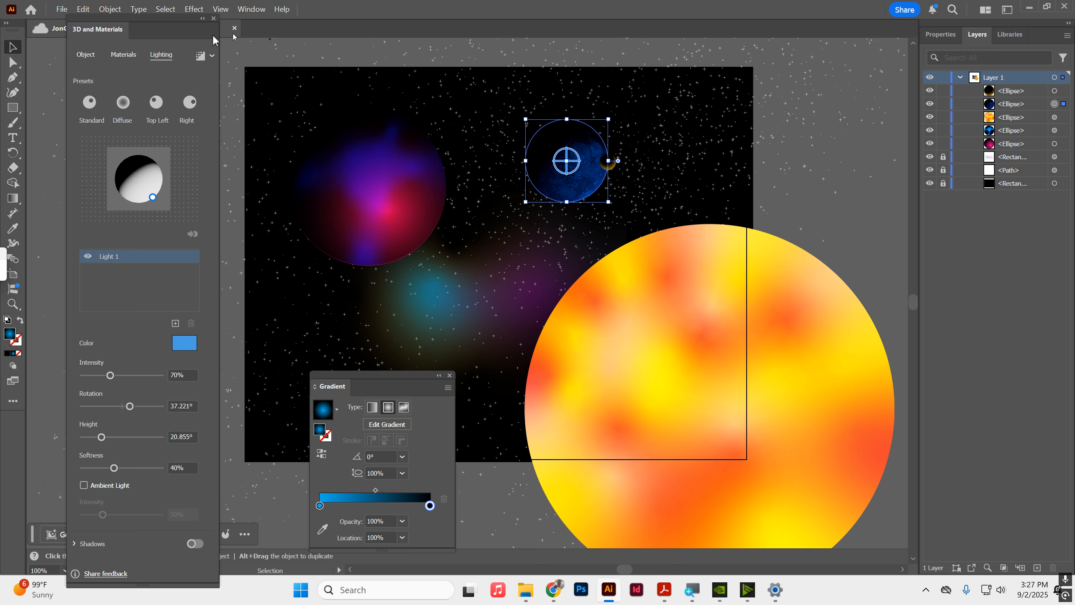
pyautogui.click(851, 141)
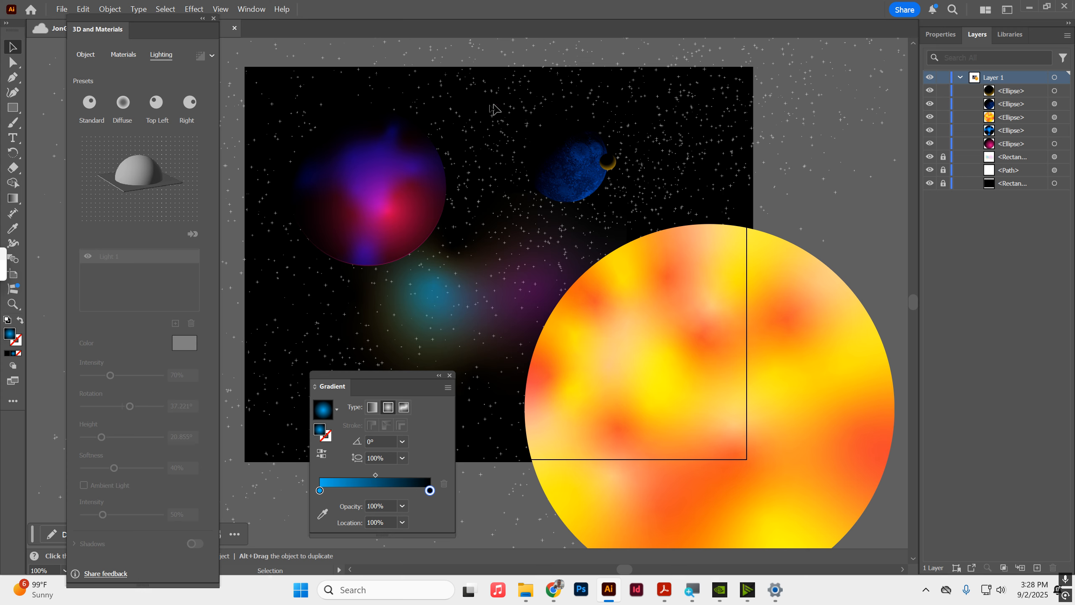
# Try to select all five unlocked ellipses from the layer list, and undo the accidental appearance changes
pyautogui.click(1007, 97)
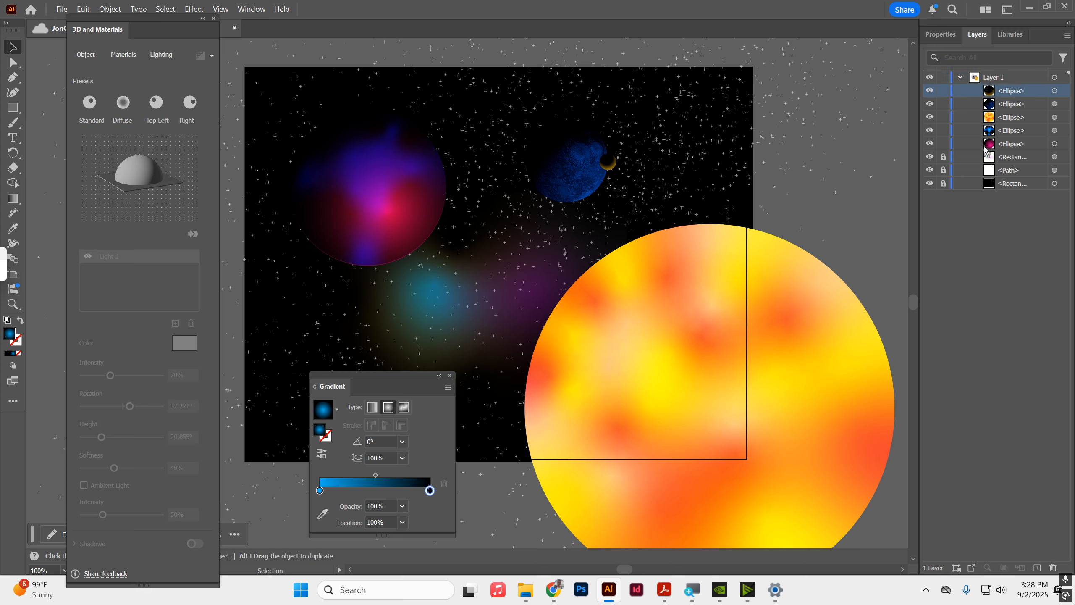
pyautogui.keyDown('shift'); pyautogui.click(986, 145); pyautogui.keyUp('shift')
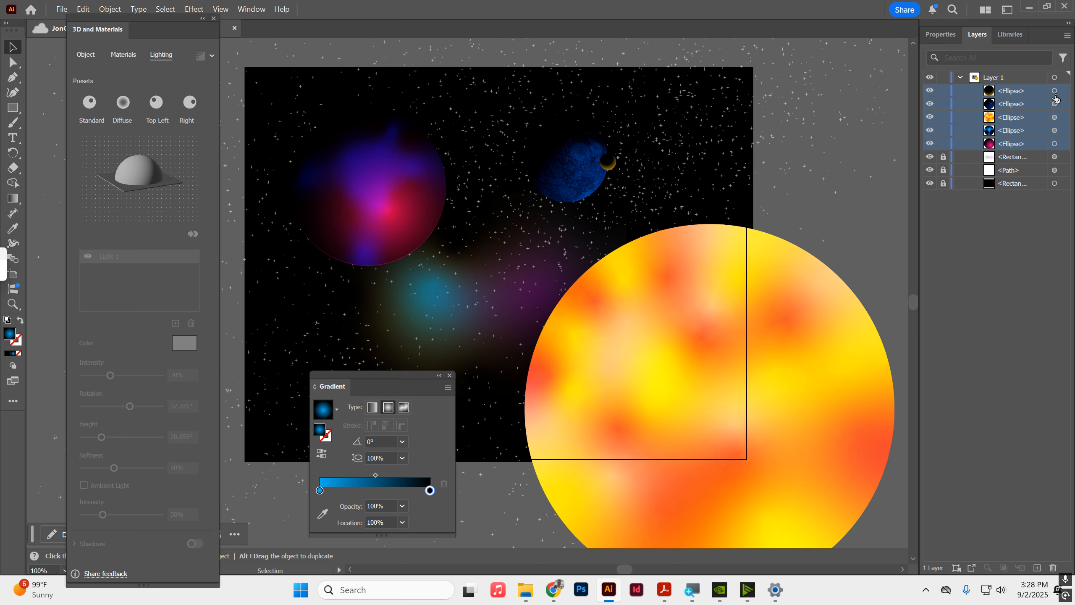
pyautogui.moveTo(1054, 128); pyautogui.dragTo(1055, 131)
pyautogui.click(1055, 144)
pyautogui.hotkey('ctrl', 'z')
pyautogui.hotkey('ctrl', 'z')
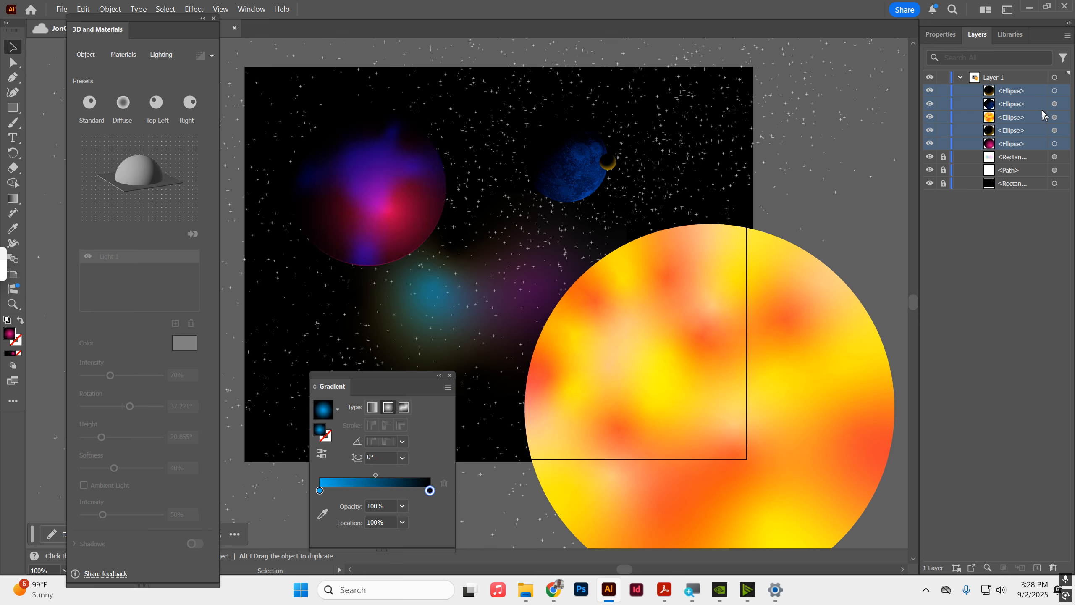
# Select all the unlocked planet and glow ellipses, group them, and lock the group
pyautogui.click(1055, 144)
pyautogui.click(1054, 117)
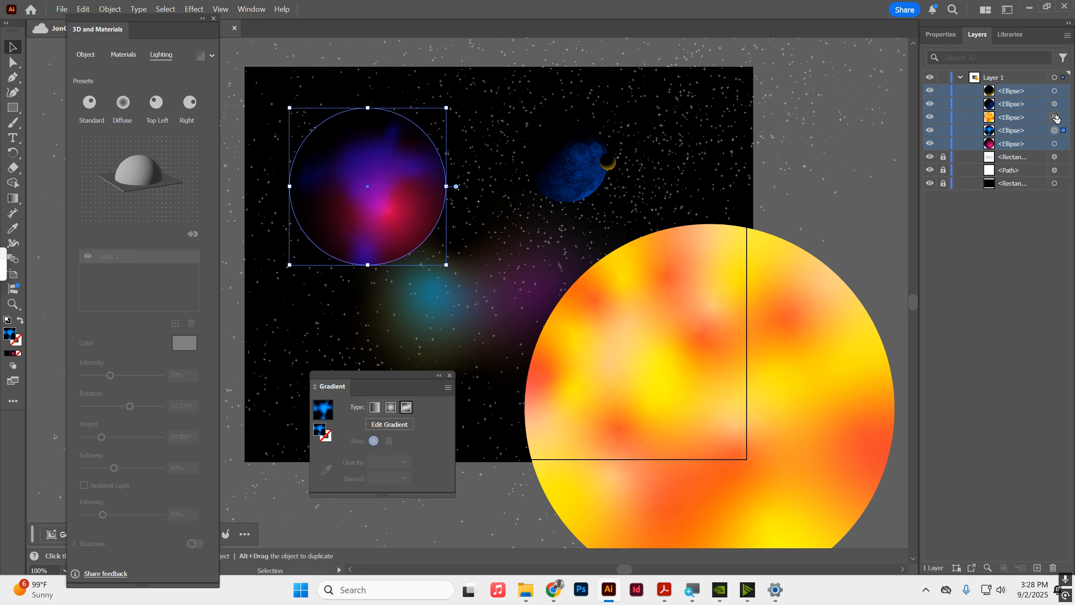
pyautogui.click(1055, 91)
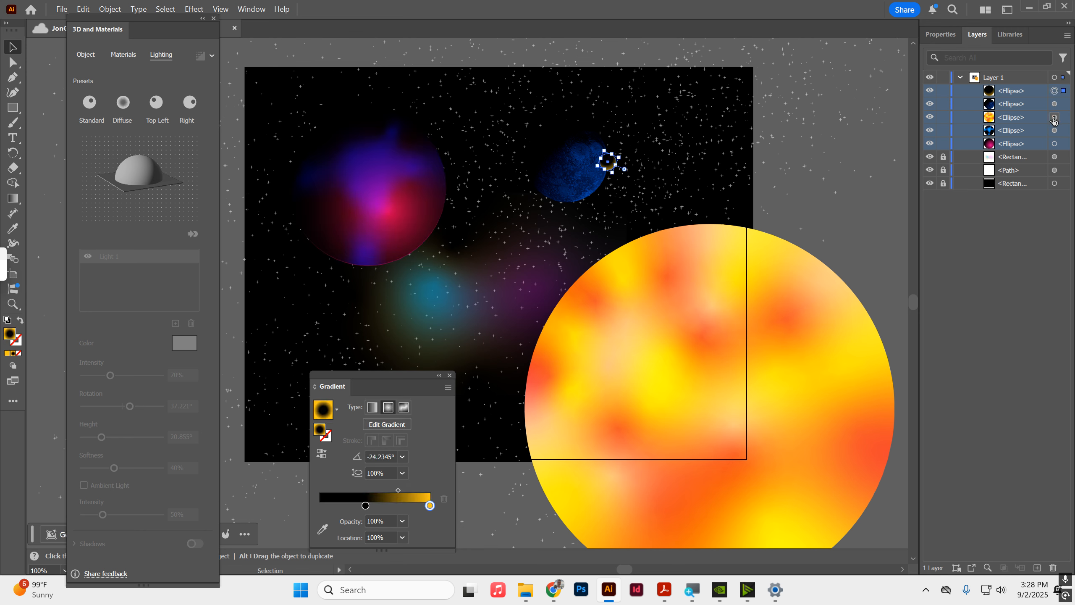
pyautogui.hotkey('ctrl', 'a')
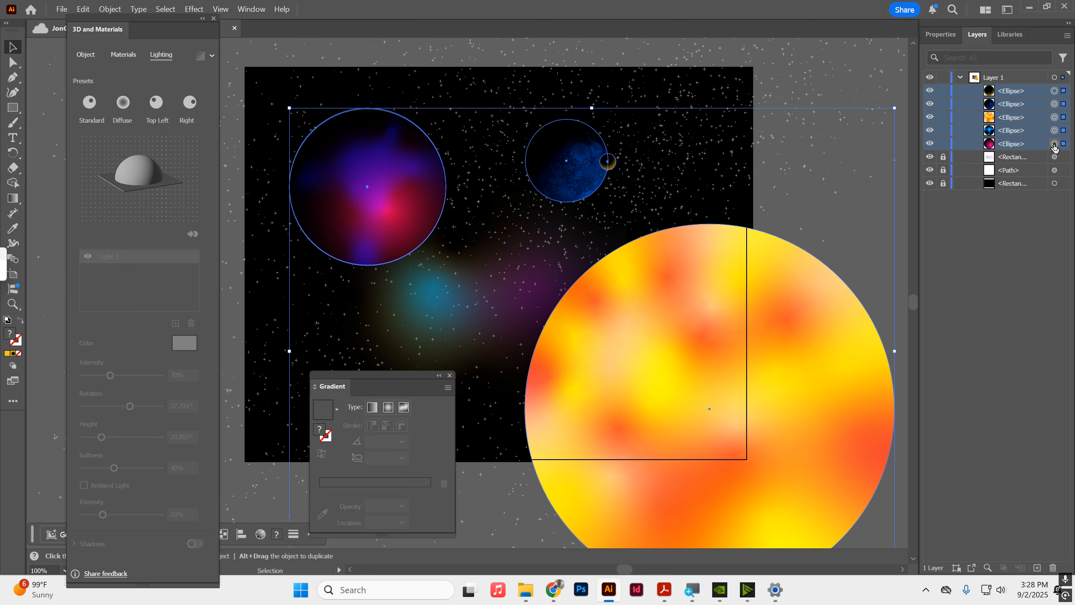
pyautogui.rightClick(552, 160)
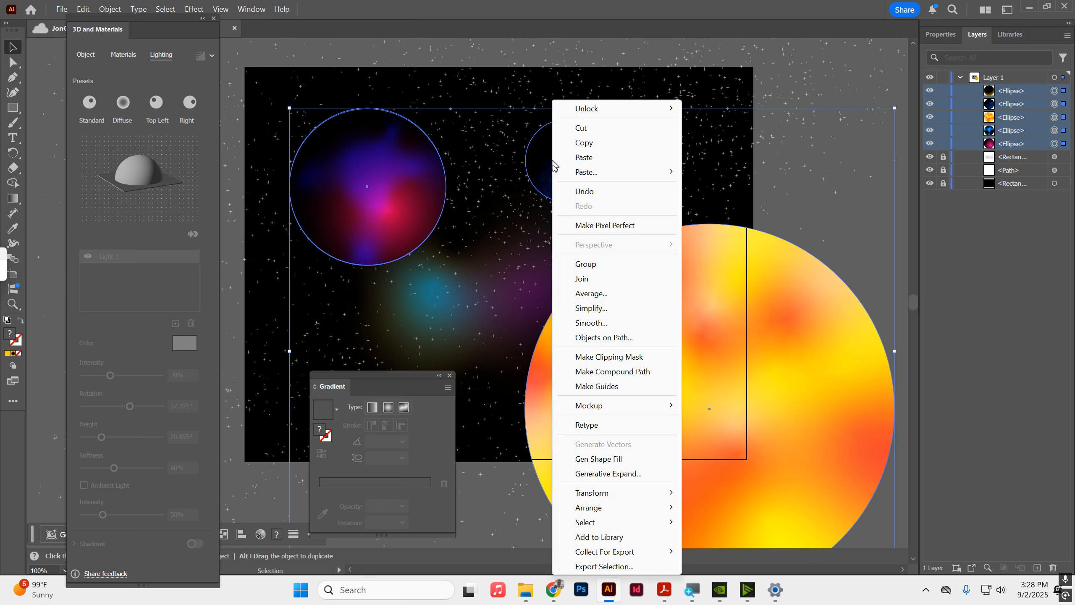
pyautogui.click(585, 261)
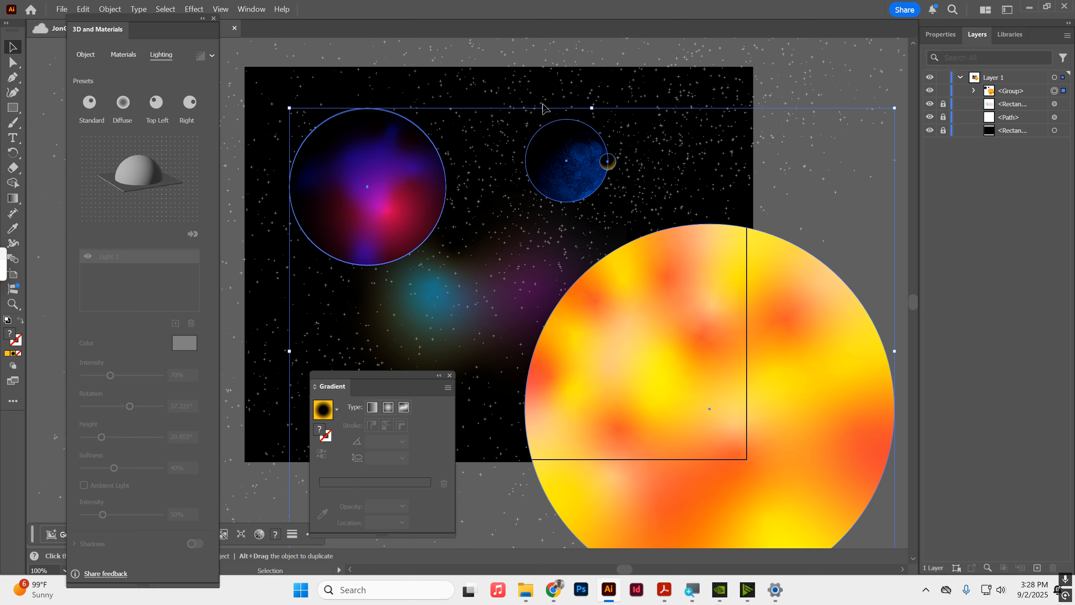
pyautogui.click(943, 90)
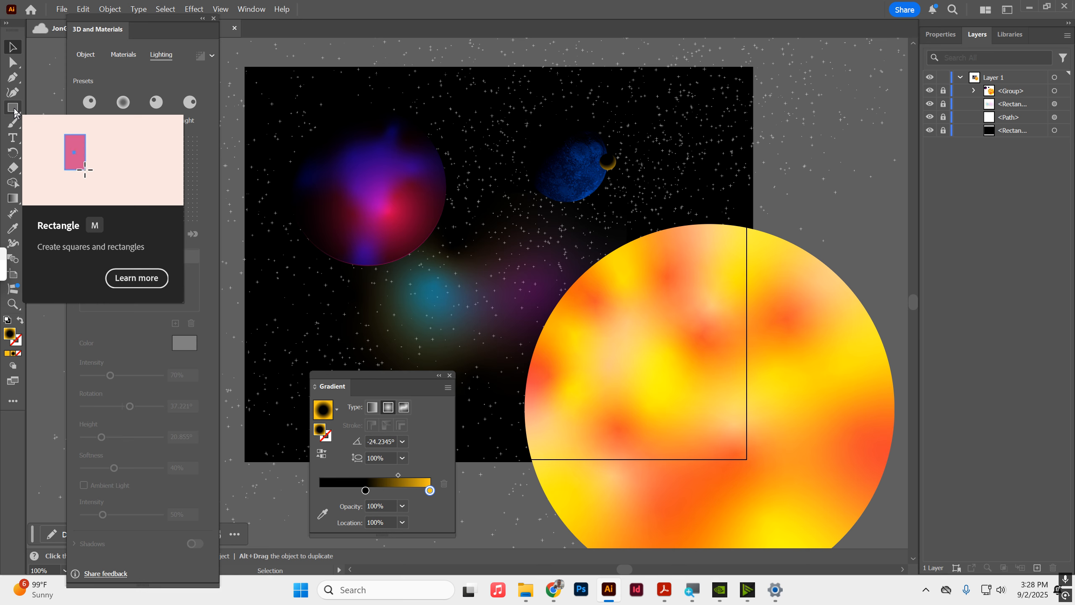
# Try to paint a closed, irregular asteroid outline beside the small blue planet with the Paintbrush, and undo it
pyautogui.click(13, 123)
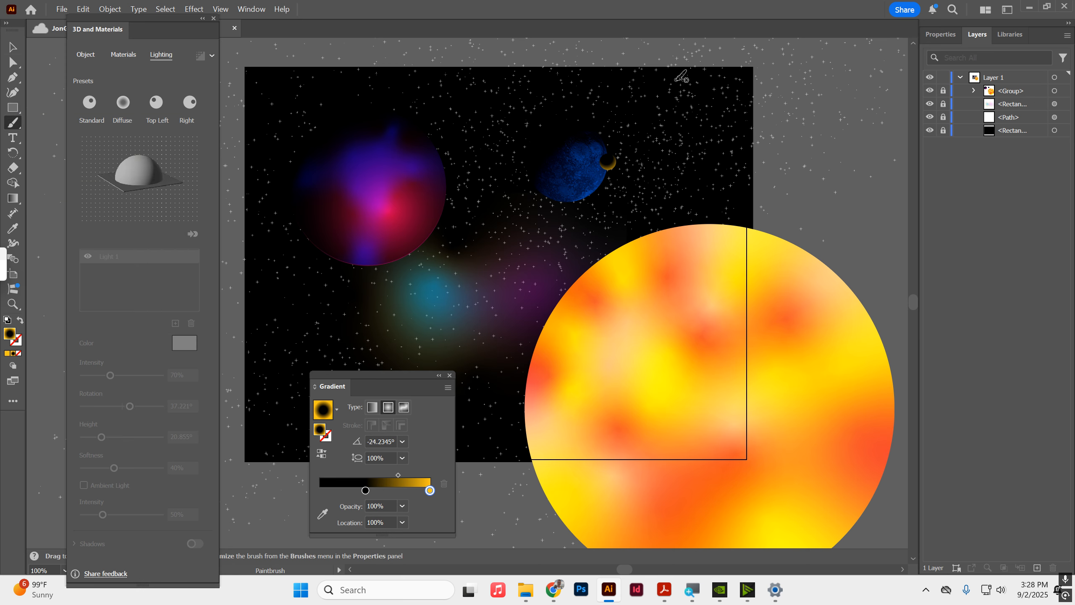
pyautogui.moveTo(671, 89)
pyautogui.mouseDown()
pyautogui.moveTo(689, 104)
pyautogui.moveTo(728, 128)
pyautogui.moveTo(725, 148)
pyautogui.moveTo(672, 170)
pyautogui.moveTo(615, 158)
pyautogui.moveTo(610, 140)
pyautogui.moveTo(627, 127)
pyautogui.moveTo(619, 84)
pyautogui.moveTo(677, 85)
pyautogui.mouseUp()
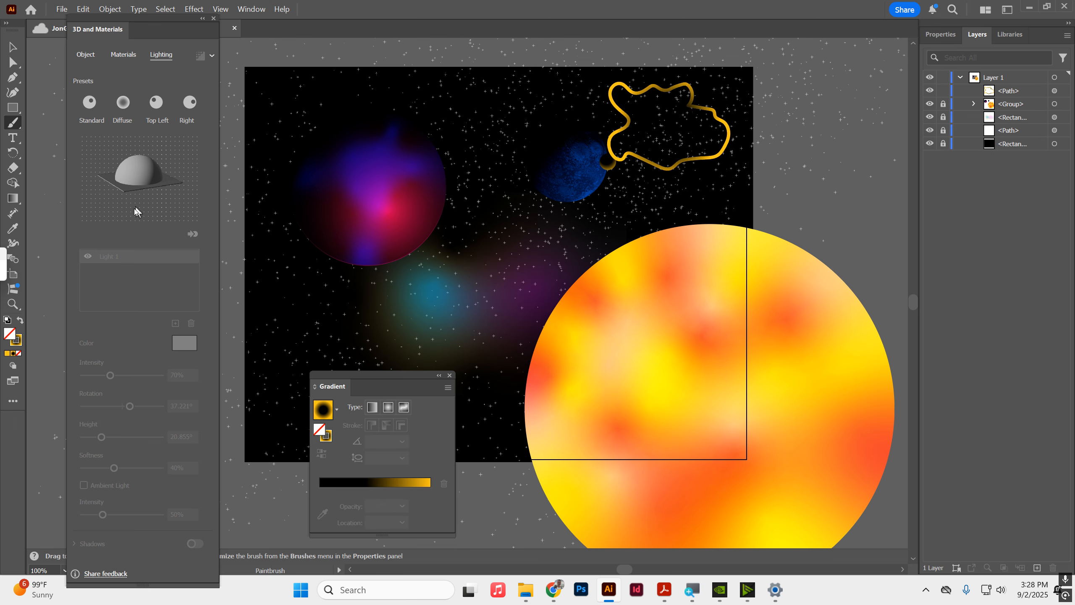
pyautogui.click(21, 322)
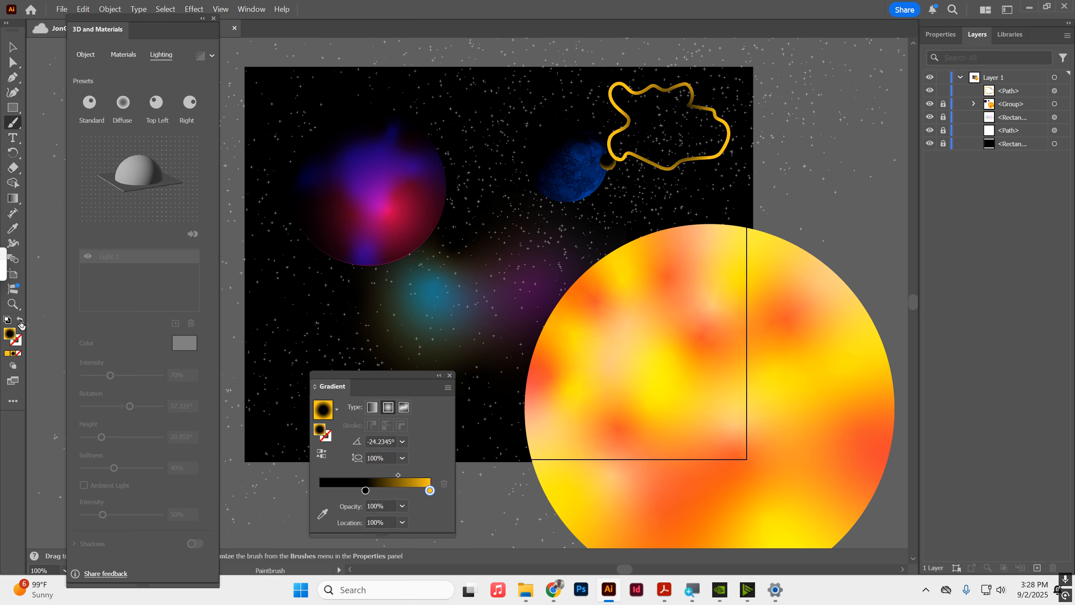
pyautogui.hotkey('ctrl', 'z')
pyautogui.hotkey('ctrl', 'z')
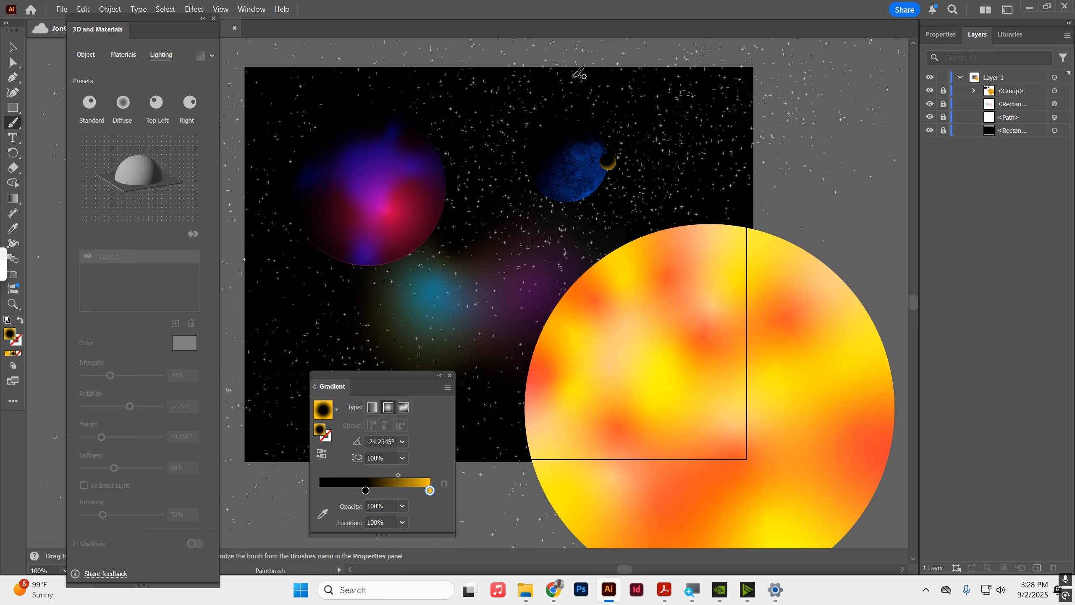
# Draw a cluster of overlapping ellipses, about 119 by 90 pt overall, near the artboard's upper-right corner as a rough asteroid shape
pyautogui.click(14, 109)
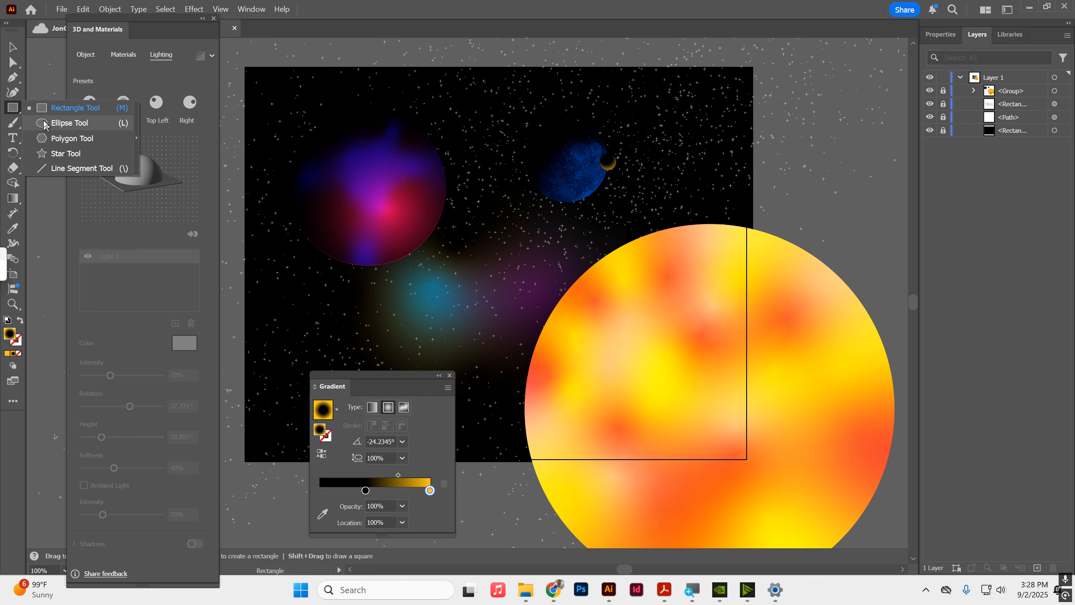
pyautogui.click(45, 123)
pyautogui.scroll(2, 813, 112)
pyautogui.moveTo(601, 115); pyautogui.dragTo(687, 166)
pyautogui.moveTo(636, 87); pyautogui.dragTo(678, 134)
pyautogui.moveTo(722, 119); pyautogui.dragTo(673, 154)
pyautogui.moveTo(732, 171); pyautogui.dragTo(653, 142)
pyautogui.moveTo(681, 200)
pyautogui.mouseDown()
pyautogui.moveTo(650, 154)
pyautogui.moveTo(676, 150)
pyautogui.mouseUp()
pyautogui.moveTo(586, 163); pyautogui.dragTo(644, 133)
pyautogui.moveTo(581, 104); pyautogui.dragTo(642, 146)
pyautogui.moveTo(620, 95)
pyautogui.mouseDown()
pyautogui.moveTo(701, 148)
pyautogui.moveTo(708, 165)
pyautogui.mouseUp()
# Fill all the ellipses of the asteroid cluster with white and deselect them
pyautogui.click(12, 47)
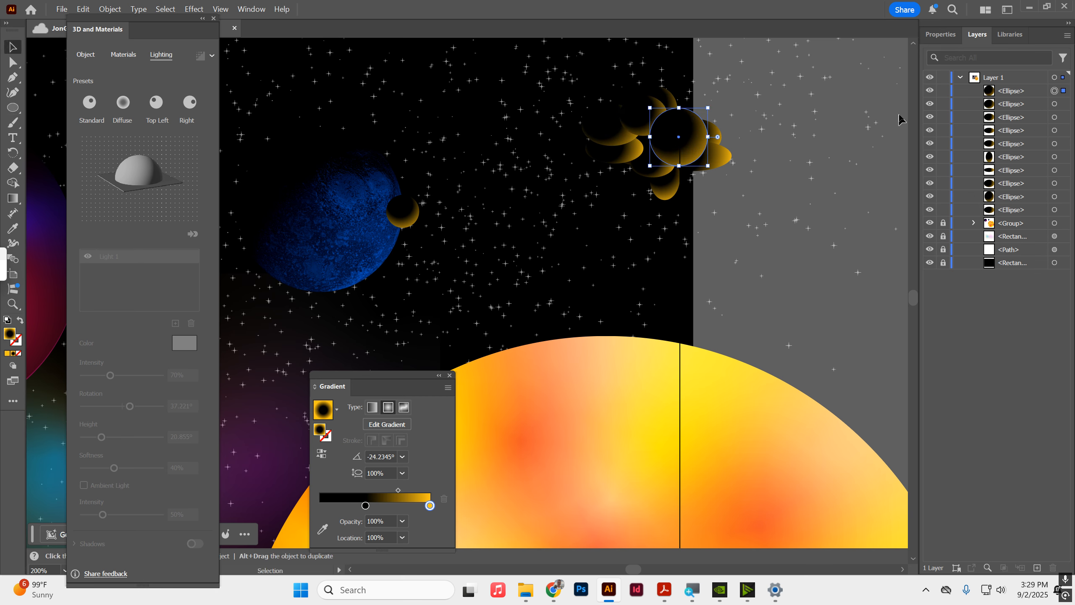
pyautogui.moveTo(539, 216); pyautogui.dragTo(961, 83)
pyautogui.click(941, 34)
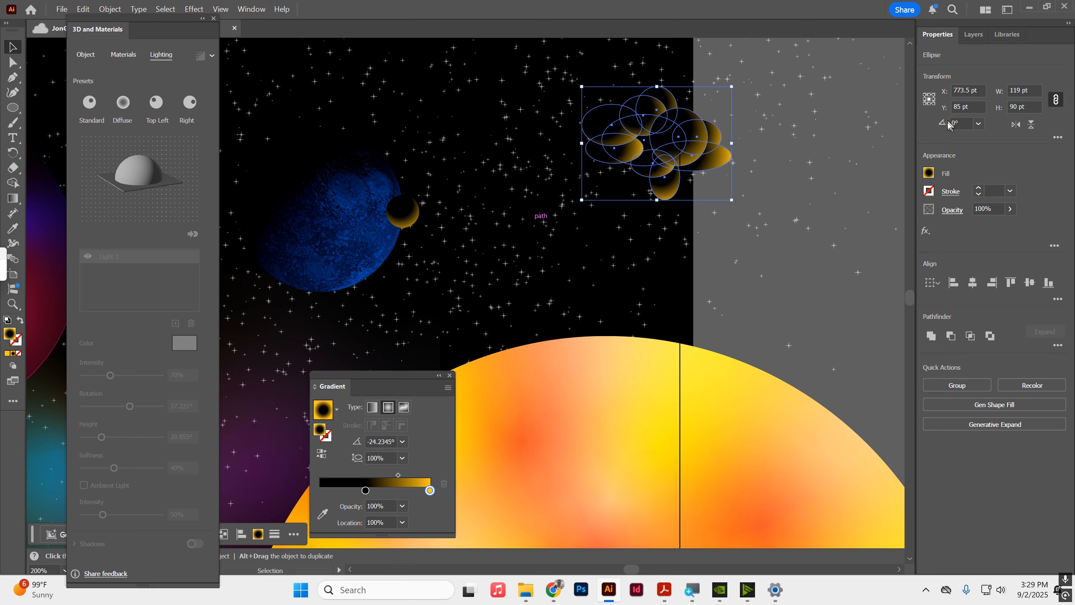
pyautogui.click(930, 173)
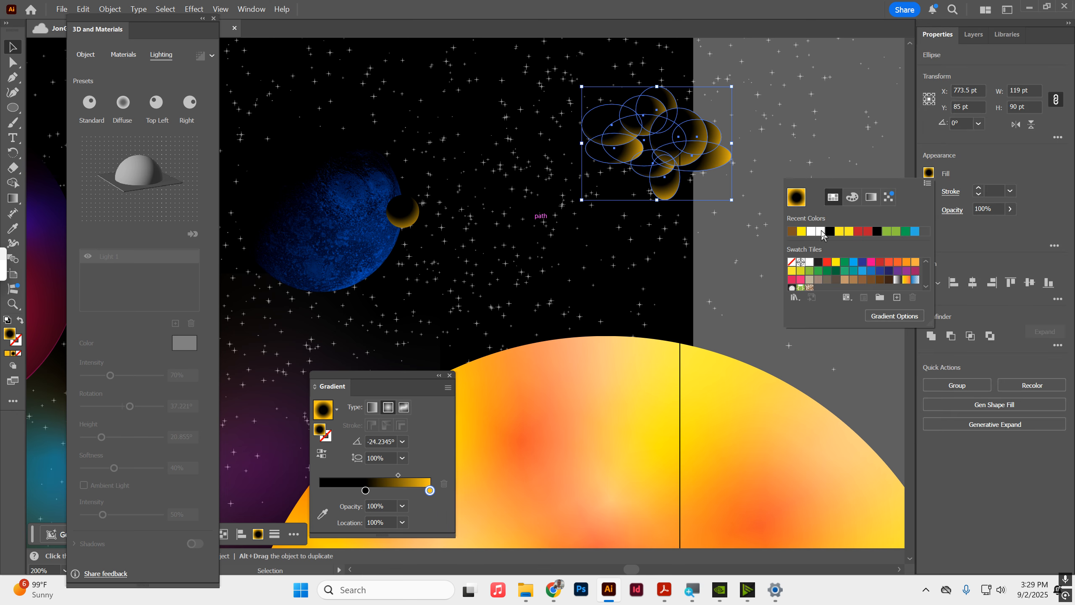
pyautogui.click(821, 231)
pyautogui.click(813, 83)
pyautogui.click(789, 101)
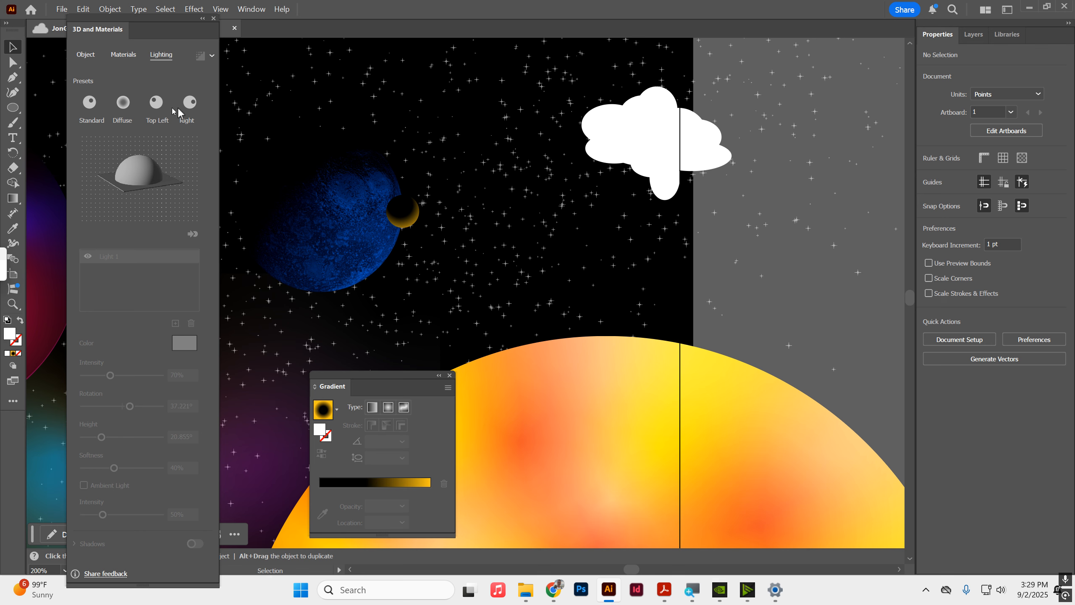
# Draw further white ellipses over the cluster to fill its gaps and round out the asteroid's silhouette
pyautogui.click(13, 108)
pyautogui.moveTo(615, 152)
pyautogui.mouseDown()
pyautogui.moveTo(674, 195)
pyautogui.moveTo(618, 166)
pyautogui.moveTo(637, 186)
pyautogui.moveTo(648, 181)
pyautogui.mouseUp()
pyautogui.moveTo(650, 135); pyautogui.dragTo(727, 197)
pyautogui.moveTo(632, 115); pyautogui.dragTo(696, 92)
pyautogui.moveTo(617, 115); pyautogui.dragTo(641, 82)
pyautogui.moveTo(667, 119); pyautogui.dragTo(709, 102)
pyautogui.moveTo(680, 137); pyautogui.dragTo(725, 108)
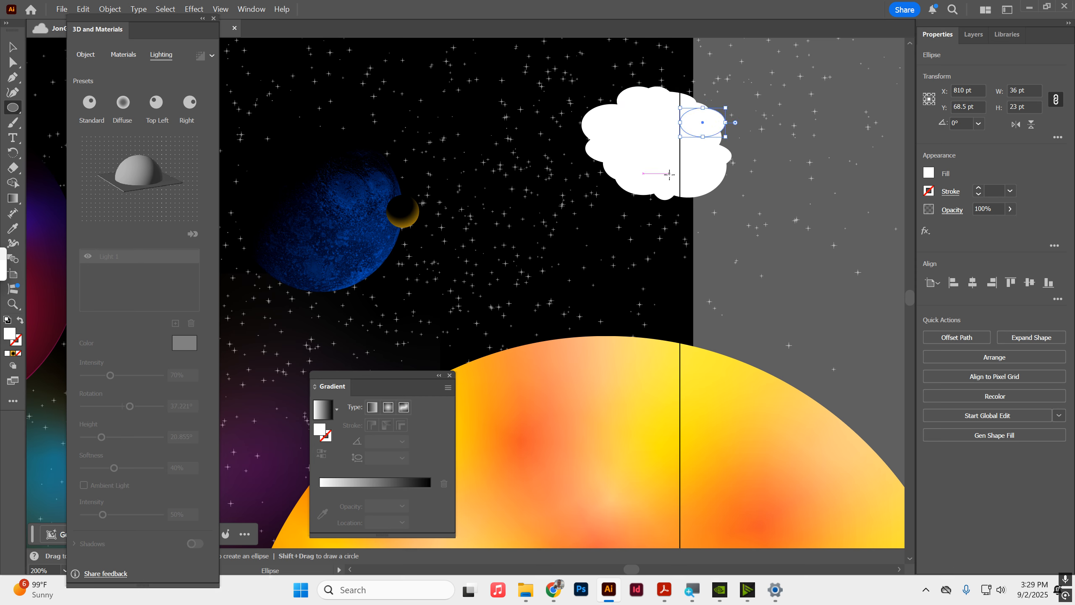
pyautogui.click(670, 174)
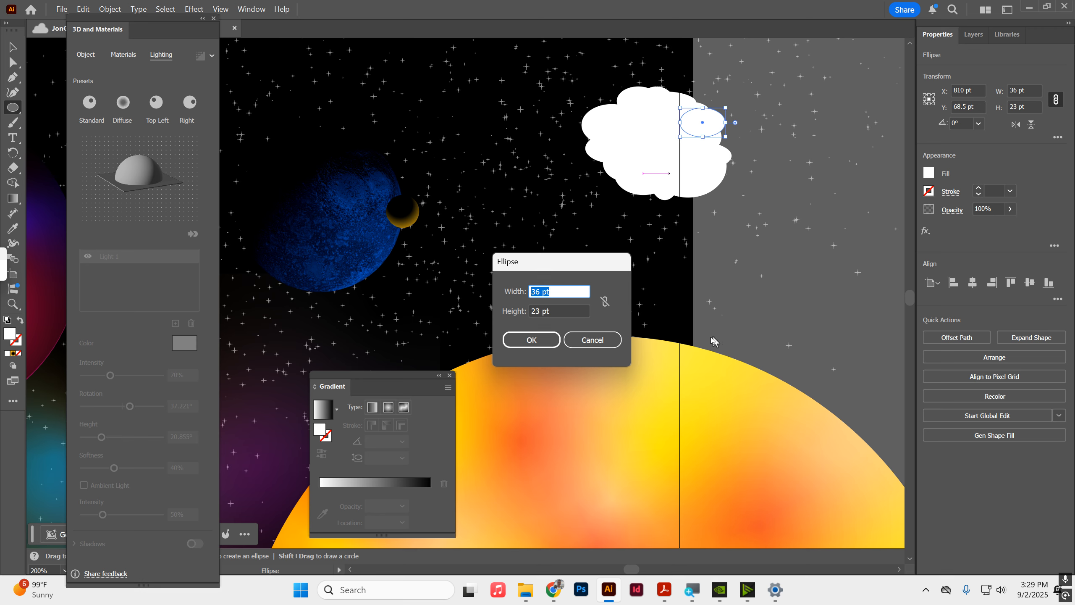
pyautogui.click(595, 342)
# Unite all the white ellipses into one shape and move it fully onto the artboard, to about X 670.5 pt, Y 103 pt
pyautogui.click(8, 47)
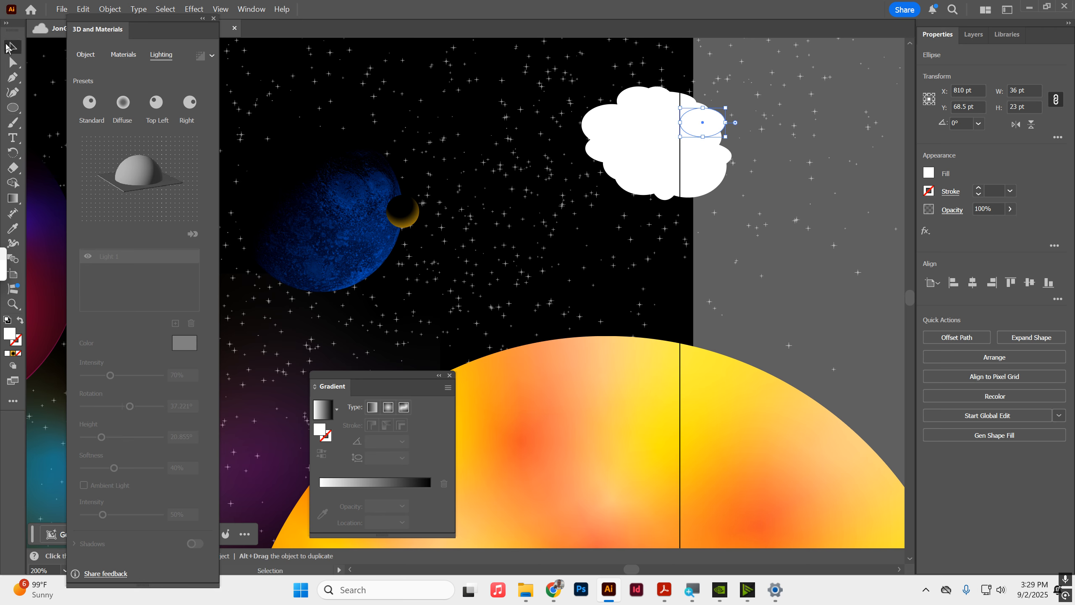
pyautogui.moveTo(799, 52); pyautogui.dragTo(534, 213)
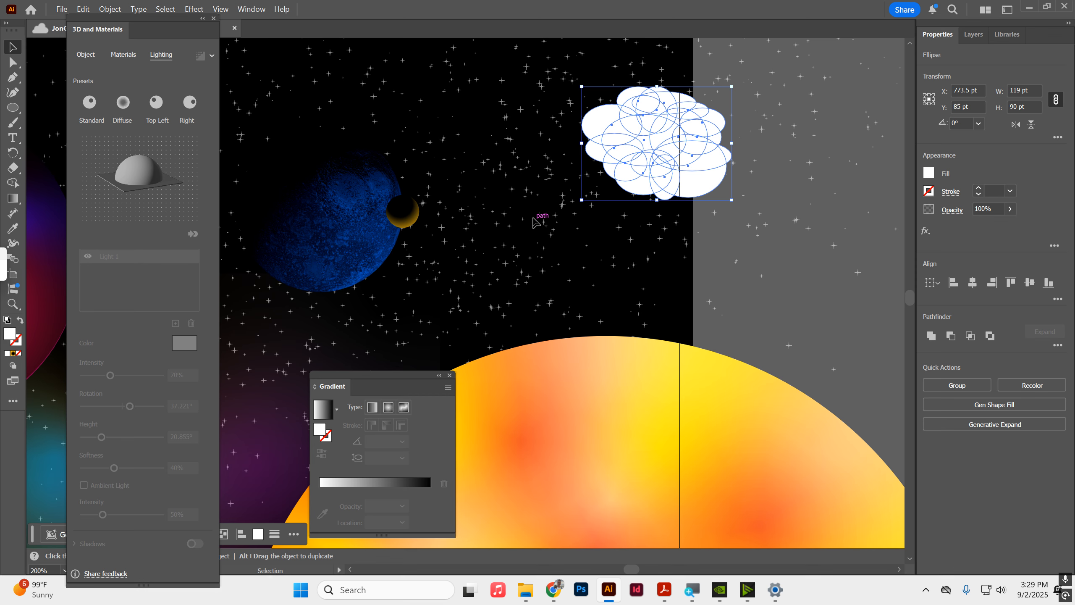
pyautogui.click(931, 336)
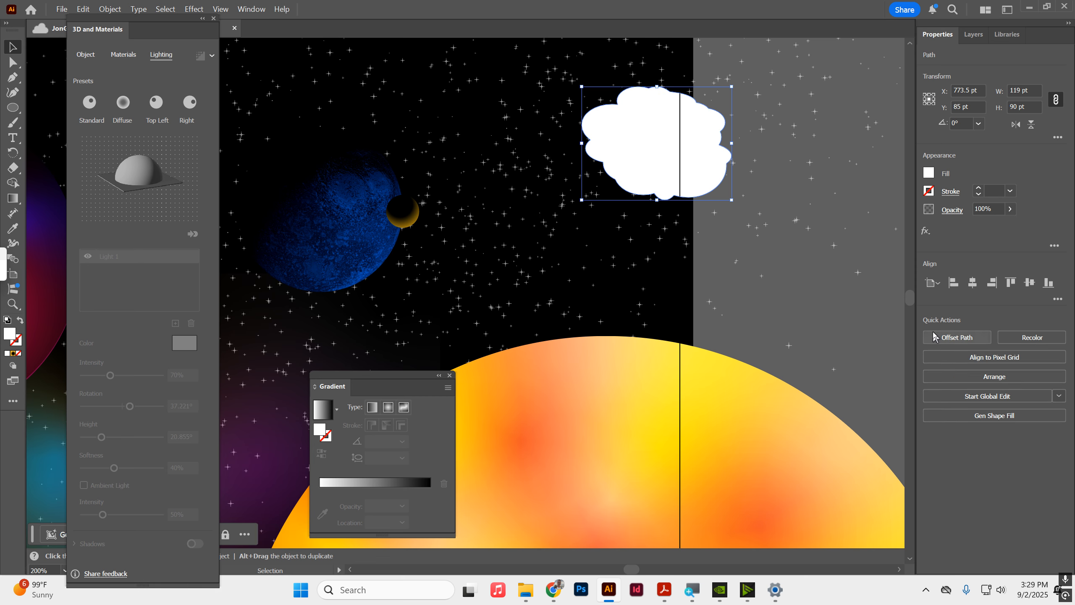
pyautogui.click(769, 247)
pyautogui.moveTo(670, 144); pyautogui.dragTo(549, 171)
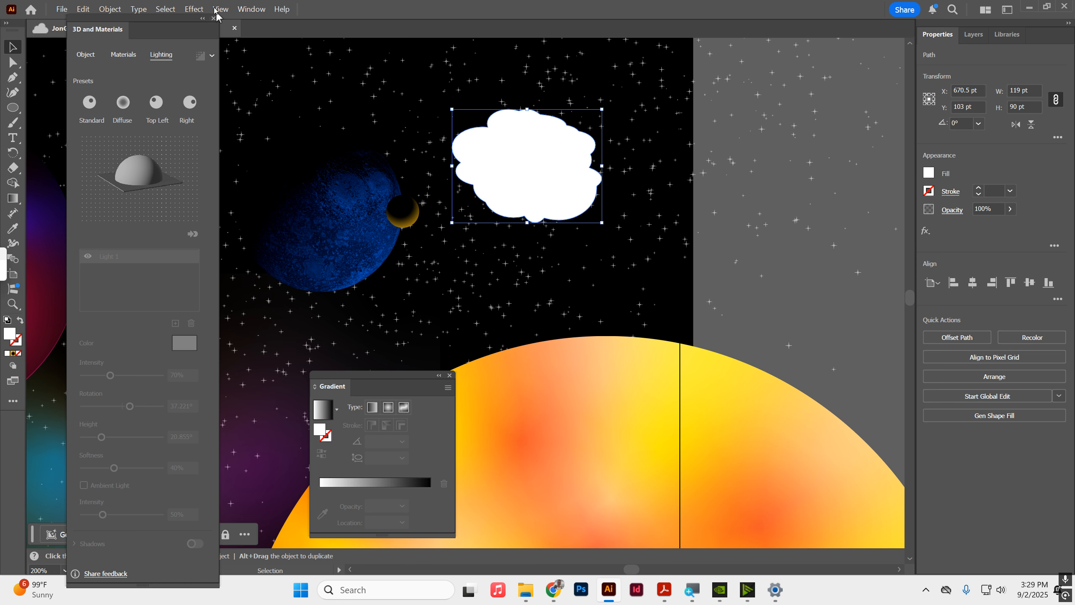
# Apply the 3D Inflate effect to the white asteroid shape and give it the Comet Pit Surface material
pyautogui.click(189, 9)
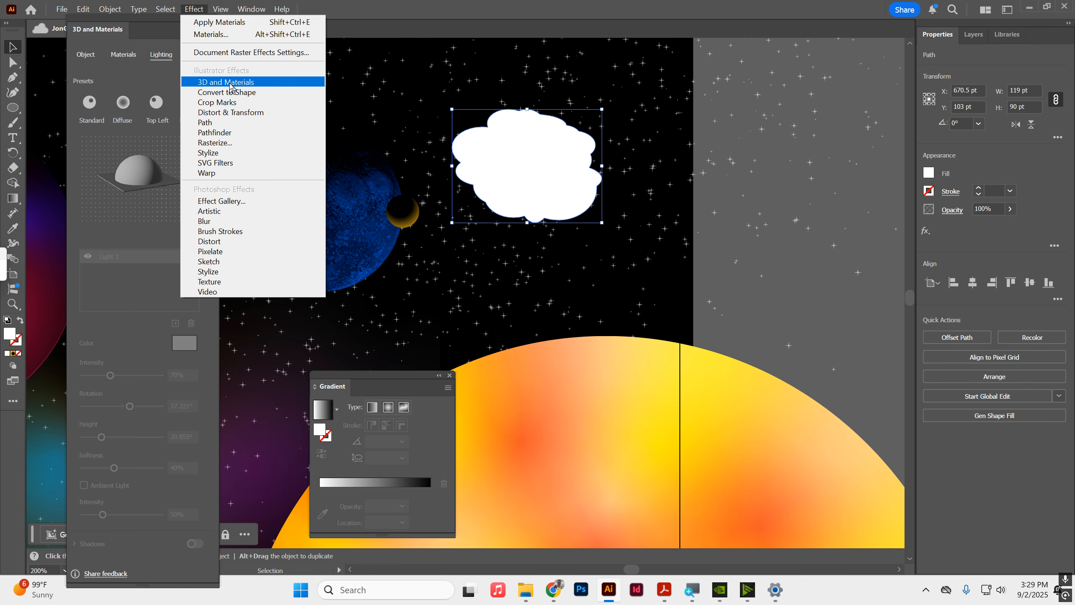
pyautogui.moveTo(302, 82)
pyautogui.click(365, 113)
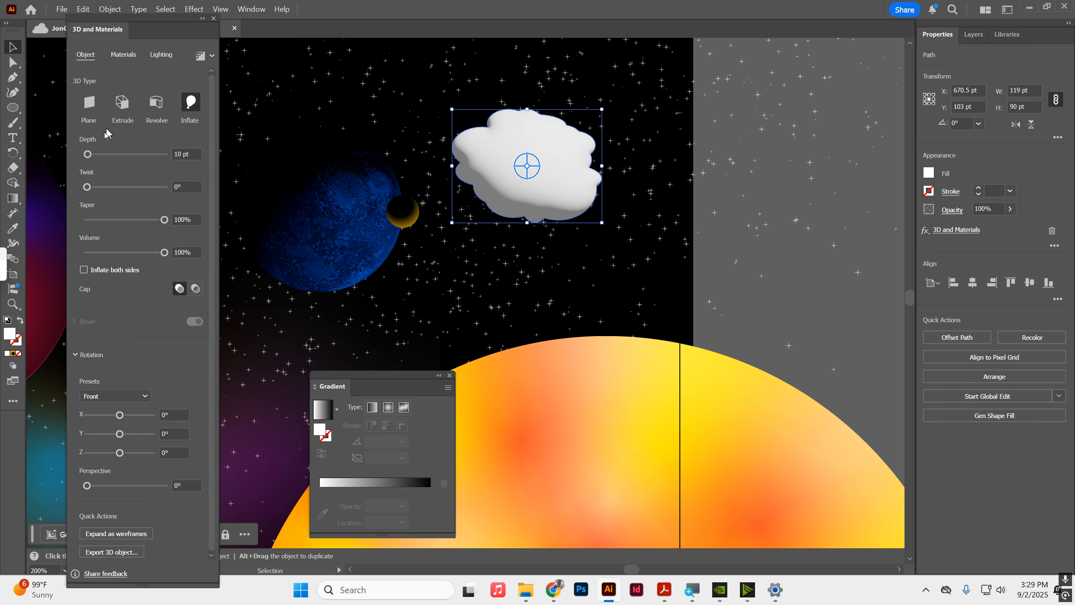
pyautogui.click(124, 54)
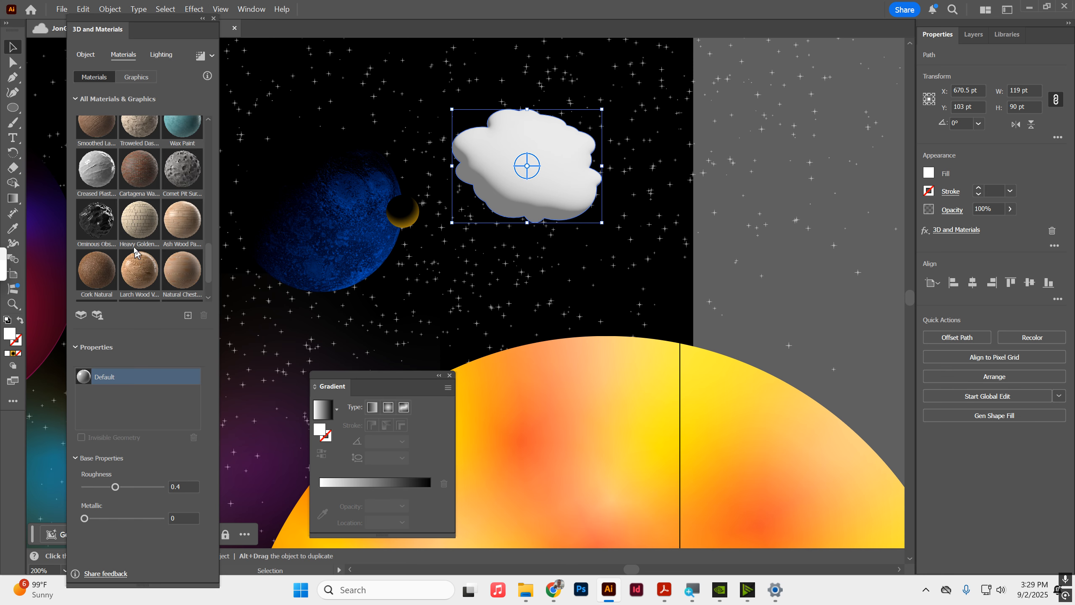
pyautogui.click(191, 178)
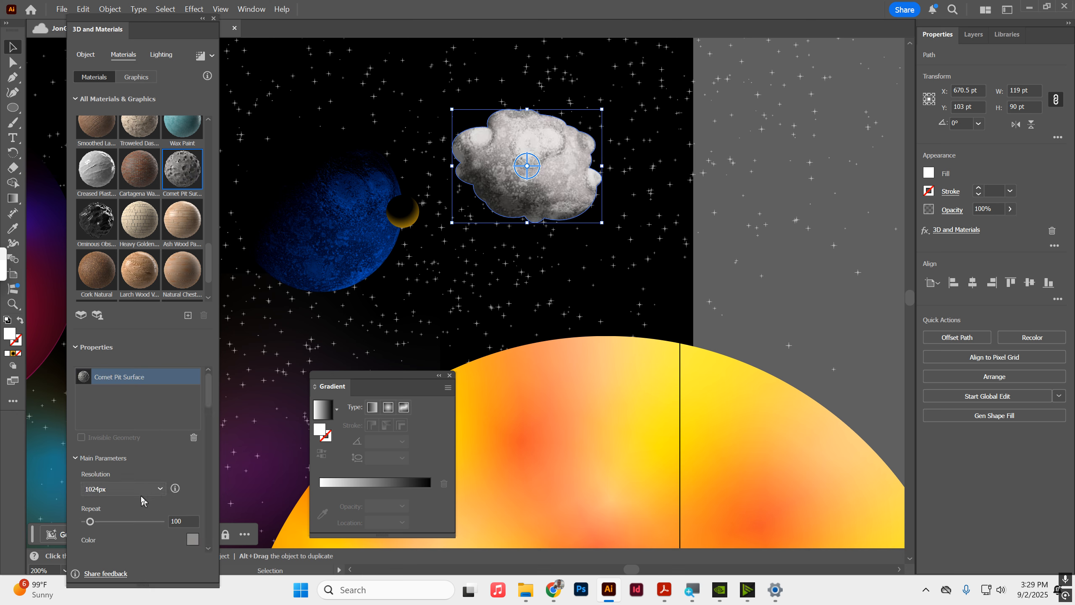
# Set the asteroid material's Repeat to 925, Pit Size to 0.9 and Pit Density to 0.98
pyautogui.scroll(-2, 138, 470)
pyautogui.scroll(-2, 114, 471)
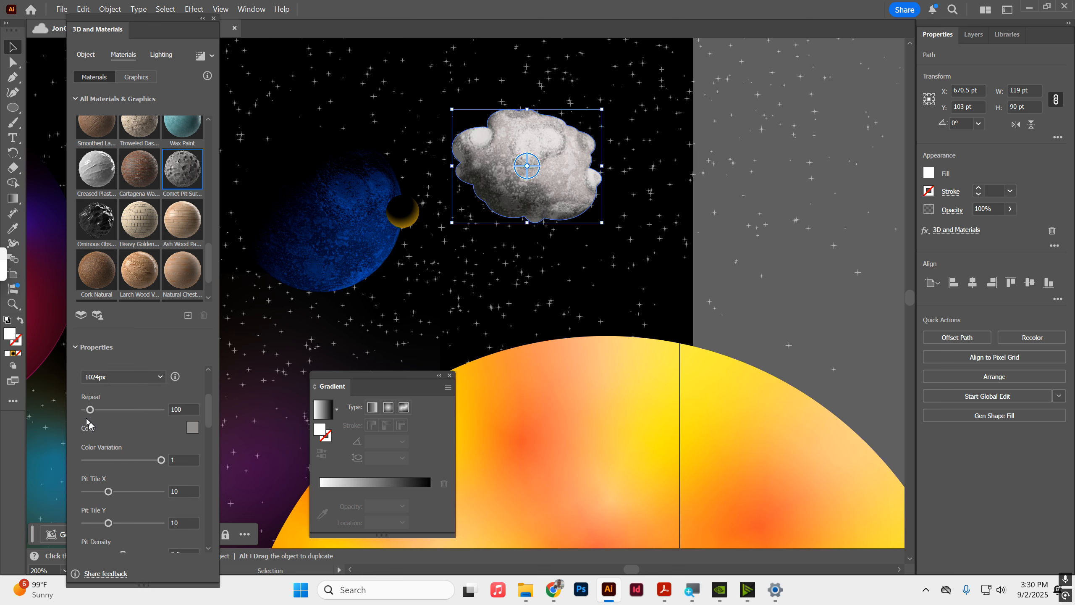
pyautogui.moveTo(87, 412); pyautogui.dragTo(85, 413)
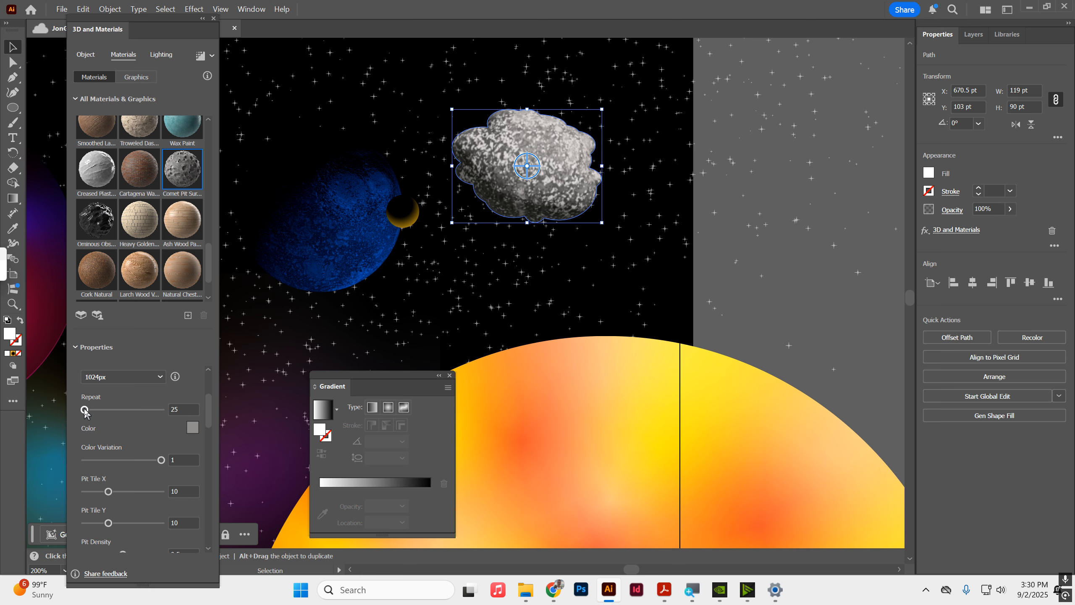
pyautogui.click(156, 410)
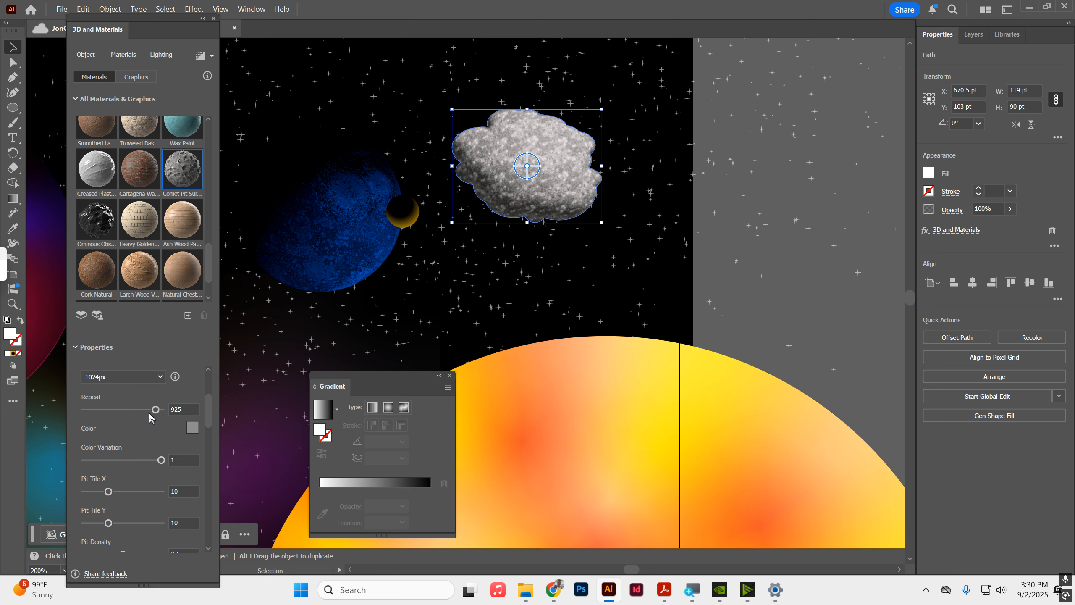
pyautogui.scroll(-3, 85, 415)
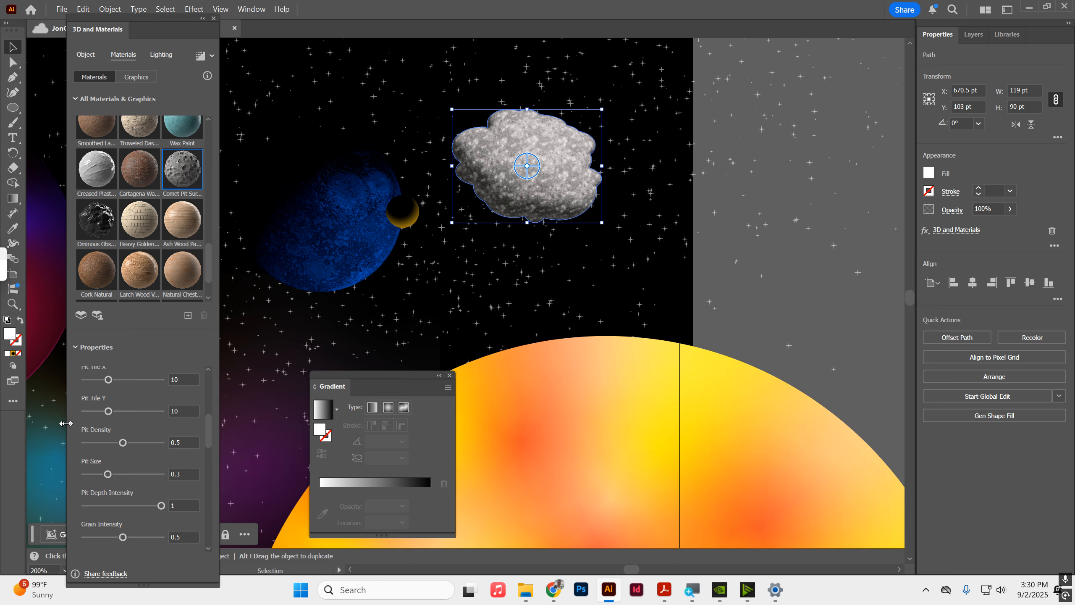
pyautogui.moveTo(107, 474); pyautogui.dragTo(148, 476)
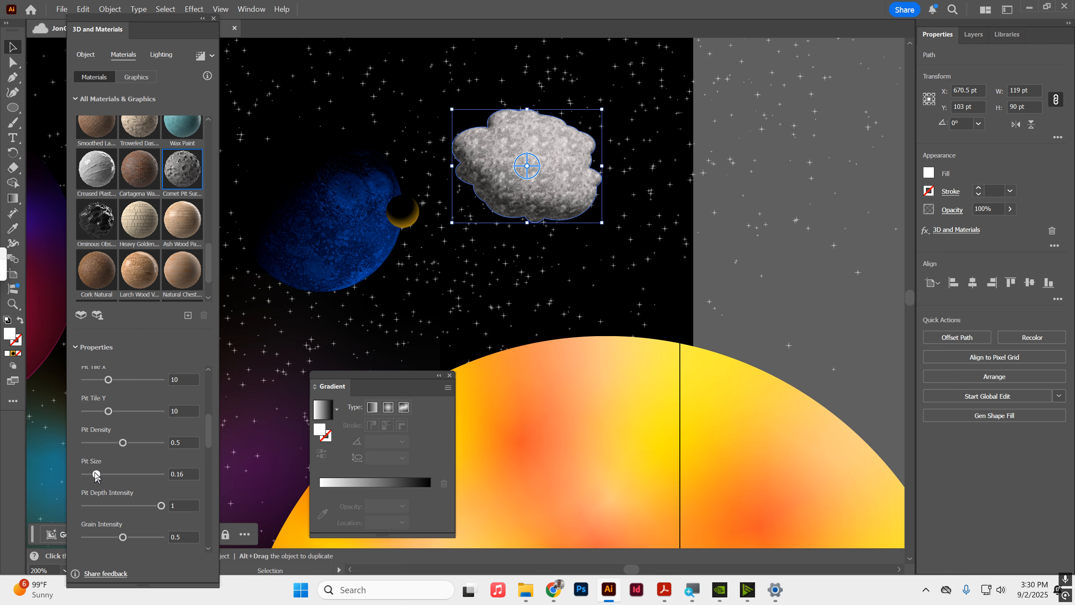
pyautogui.moveTo(97, 474); pyautogui.dragTo(159, 443)
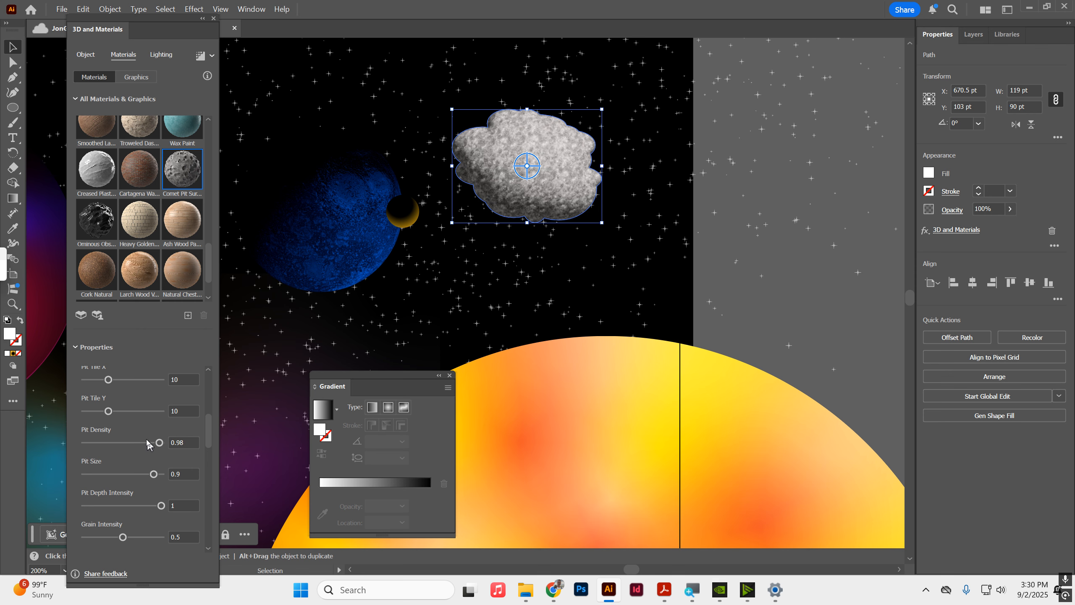
pyautogui.scroll(-3, 117, 458)
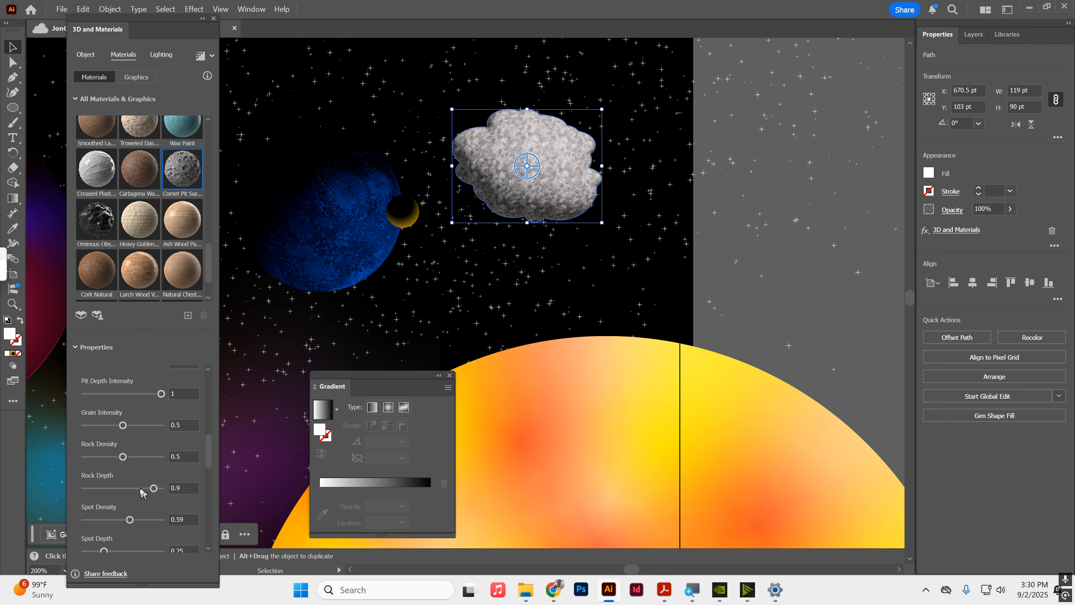
pyautogui.scroll(6, 137, 493)
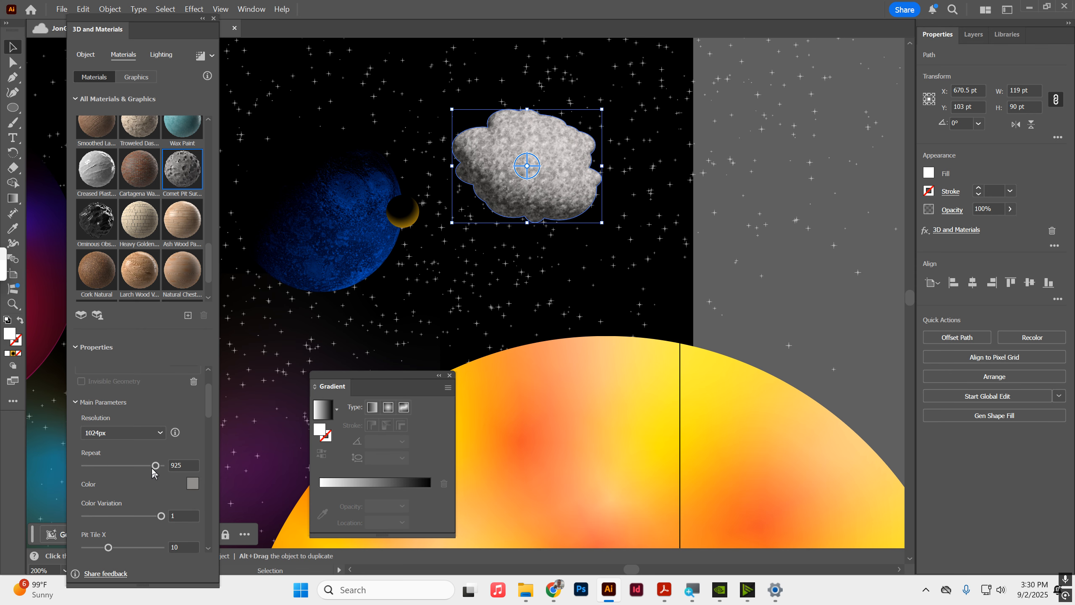
pyautogui.scroll(2, 159, 468)
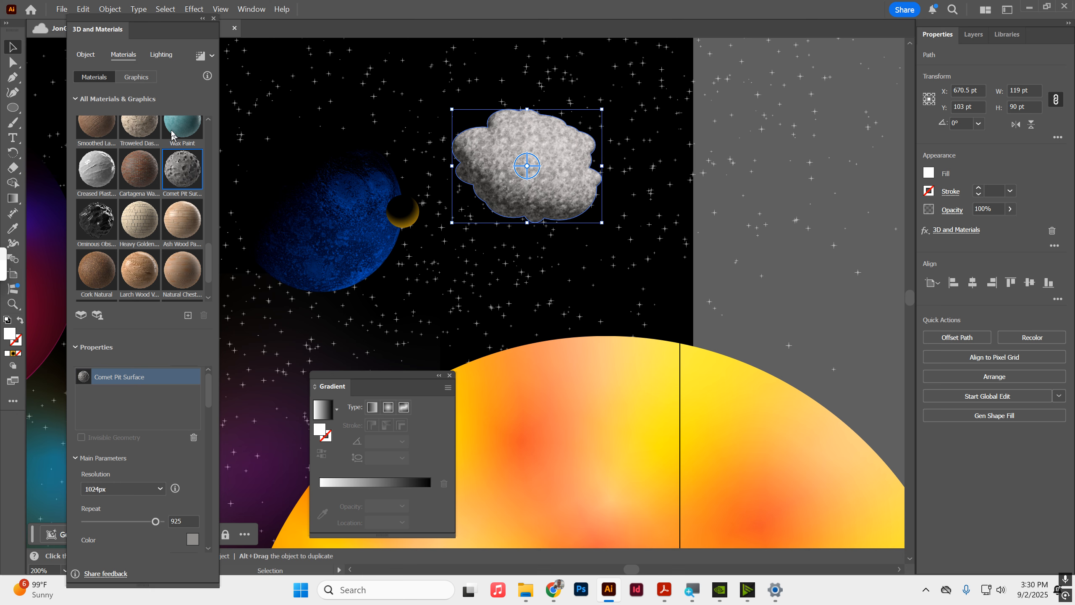
# Turn off the asteroid's ambient light and aim its light from below, at about -18° rotation and 11° height
pyautogui.click(161, 54)
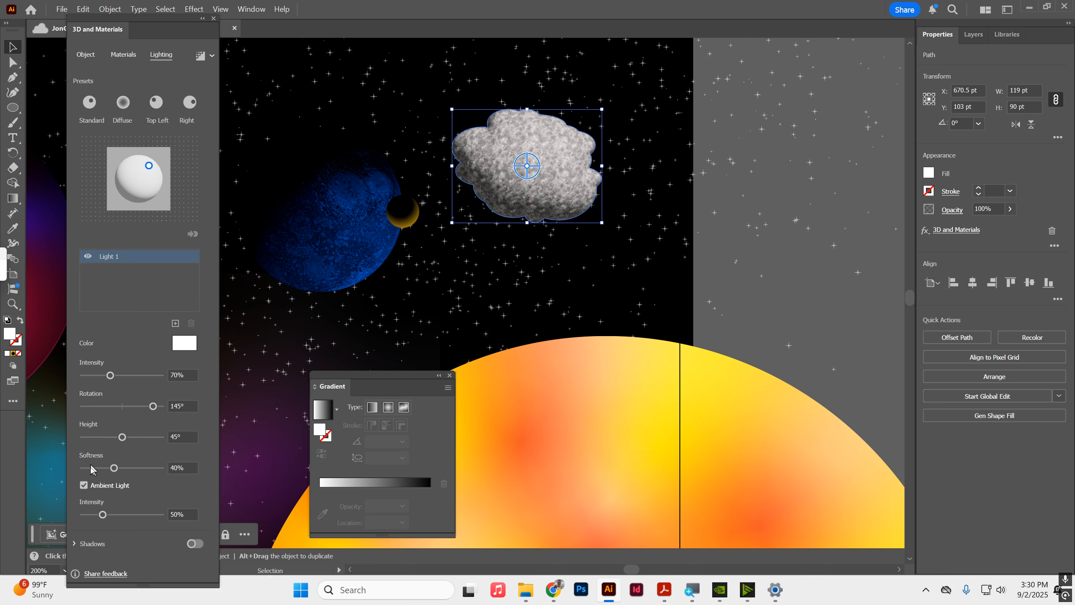
pyautogui.click(84, 486)
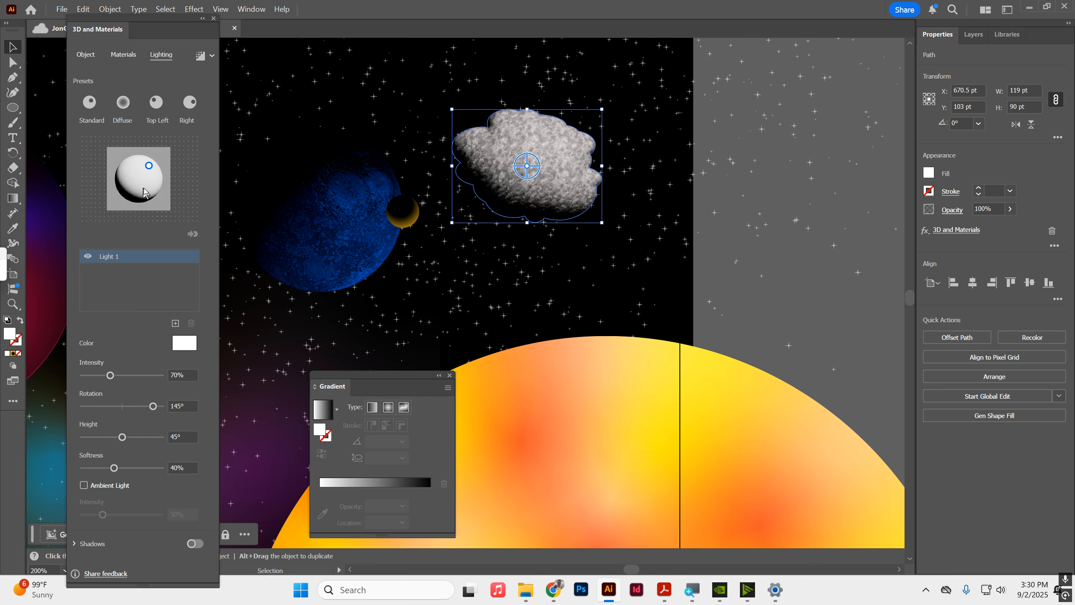
pyautogui.moveTo(149, 166); pyautogui.dragTo(130, 218)
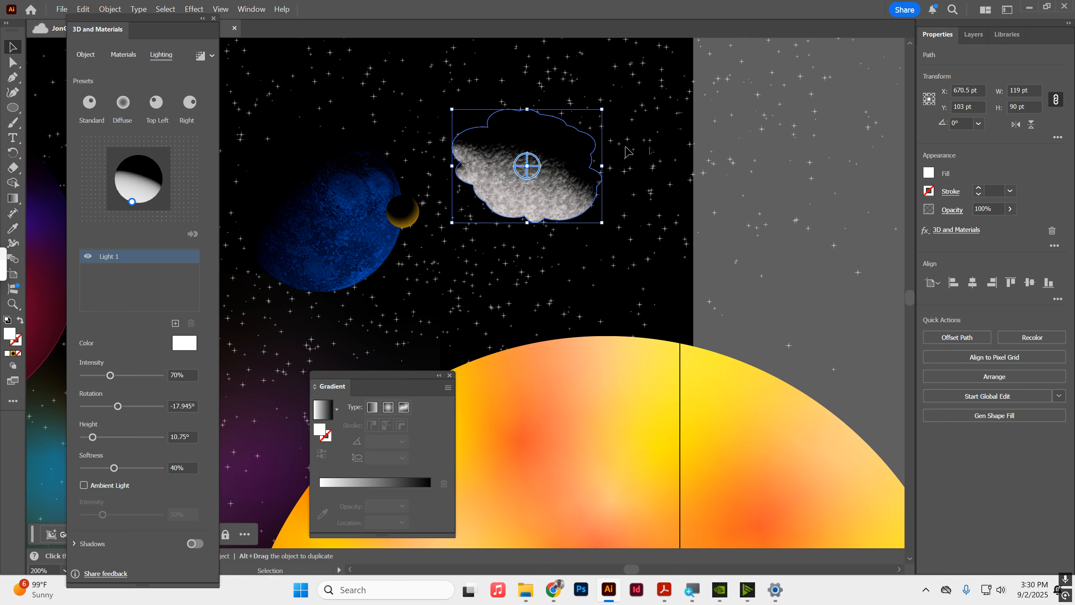
pyautogui.hotkey('ctrl', 'shift', 'a')
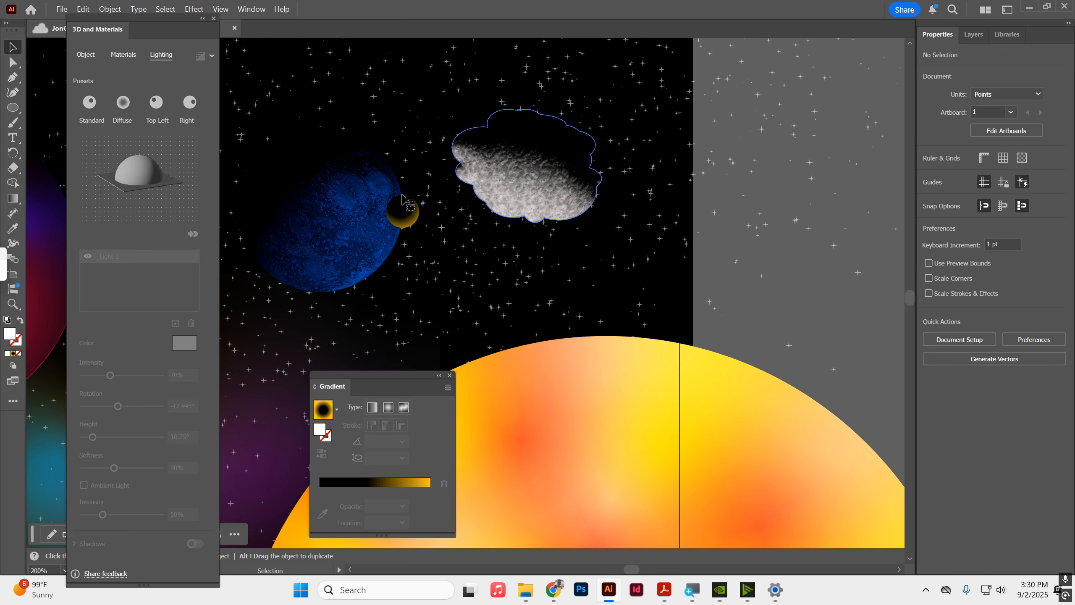
# Reposition the asteroid near the artboard's upper-right corner, rotated about 36° and scaled down
pyautogui.click(524, 156)
pyautogui.moveTo(525, 156); pyautogui.dragTo(515, 206)
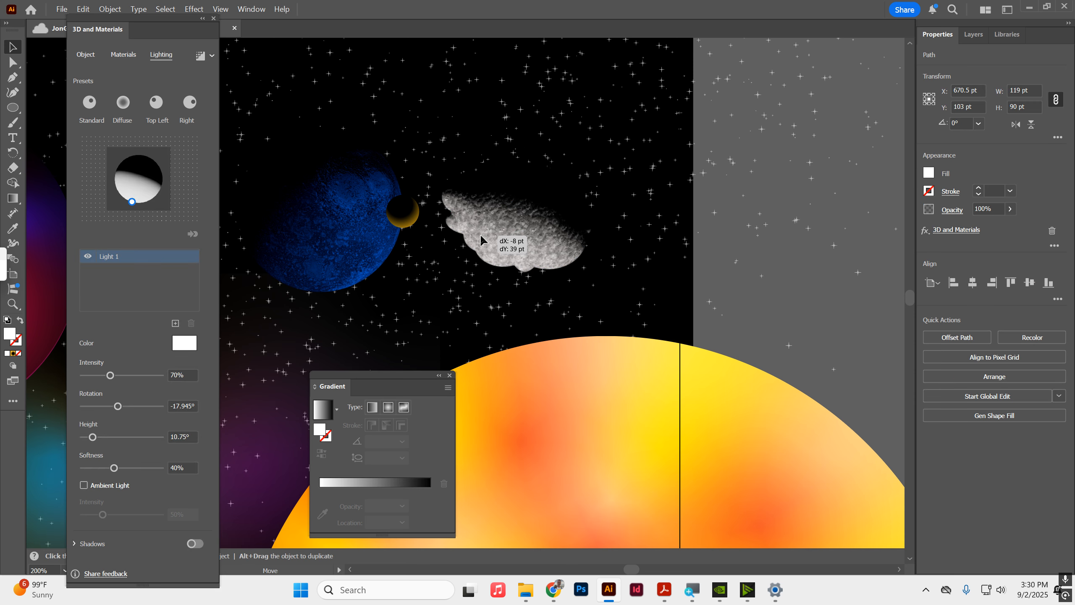
pyautogui.moveTo(594, 160); pyautogui.dragTo(548, 149)
pyautogui.moveTo(574, 235); pyautogui.dragTo(630, 224)
pyautogui.moveTo(475, 113); pyautogui.dragTo(504, 206)
pyautogui.moveTo(639, 273); pyautogui.dragTo(626, 184)
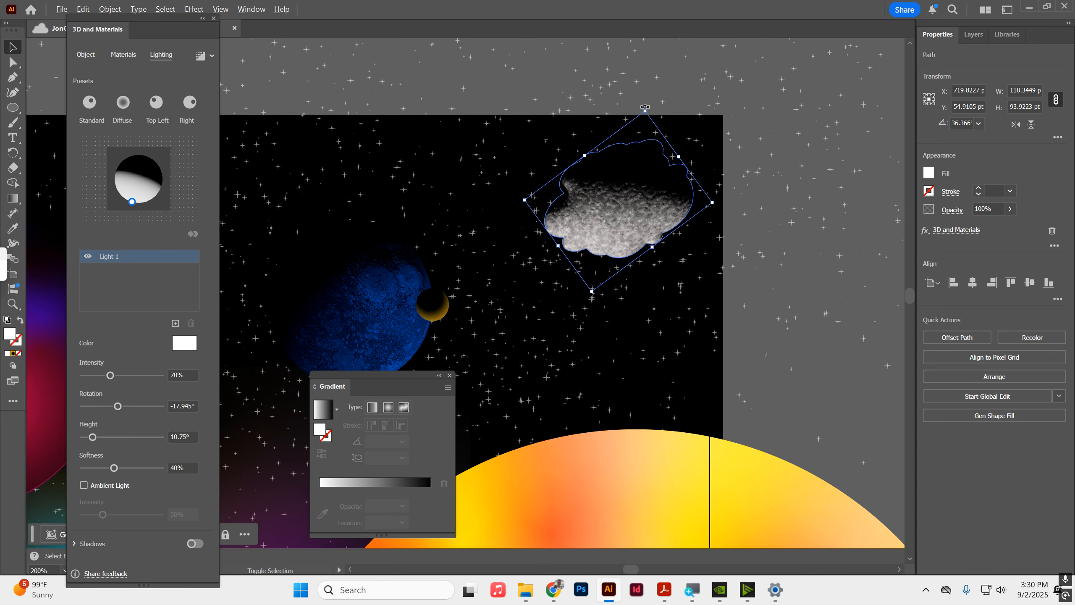
pyautogui.moveTo(647, 109); pyautogui.dragTo(677, 146)
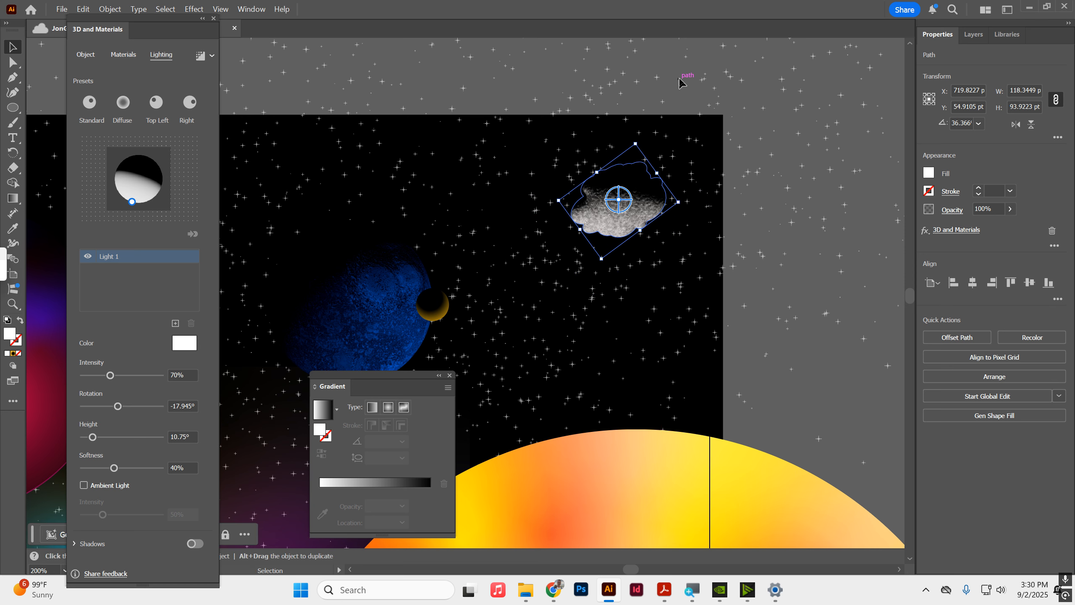
pyautogui.click(688, 149)
# Draw a rectangle about 196 × 30 pt extending left from the asteroid and fill it with a freeform gradient
pyautogui.scroll(1, 651, 192)
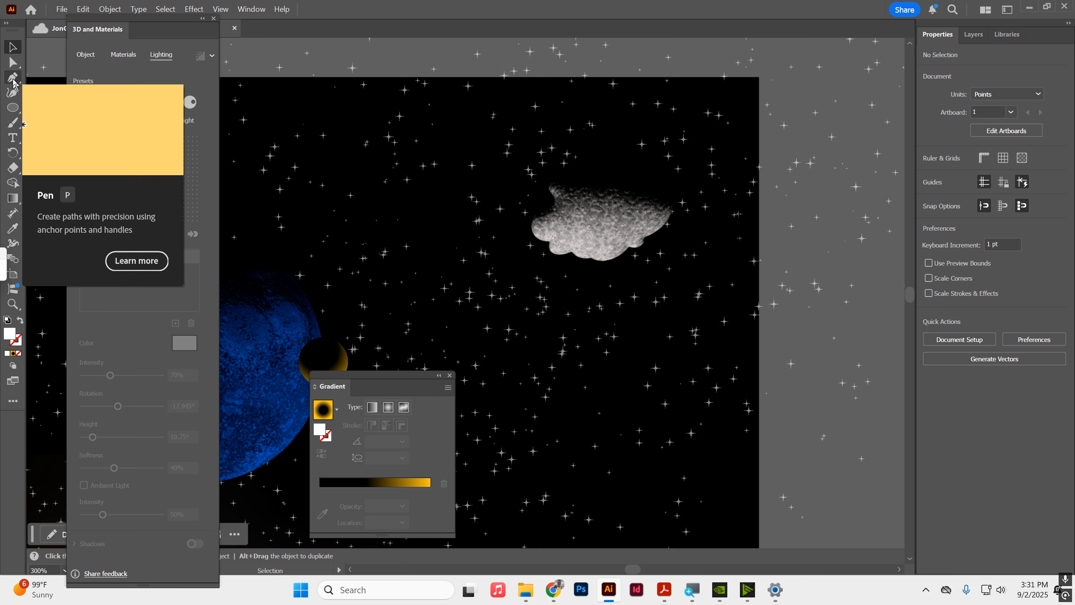
pyautogui.click(9, 109)
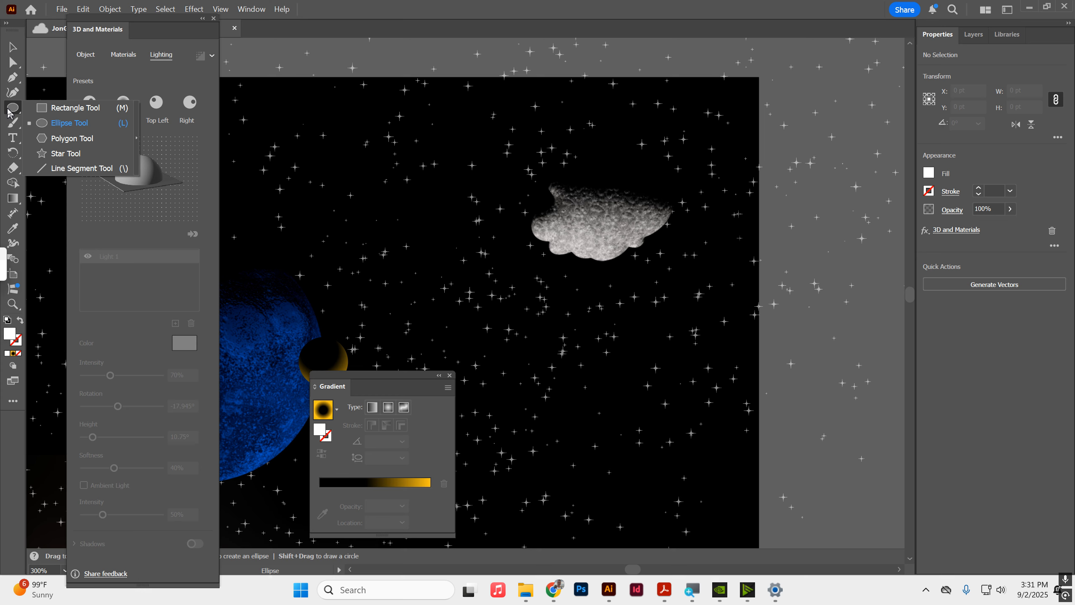
pyautogui.click(53, 108)
pyautogui.moveTo(576, 249); pyautogui.dragTo(355, 184)
pyautogui.moveTo(398, 154); pyautogui.dragTo(540, 157)
pyautogui.click(405, 408)
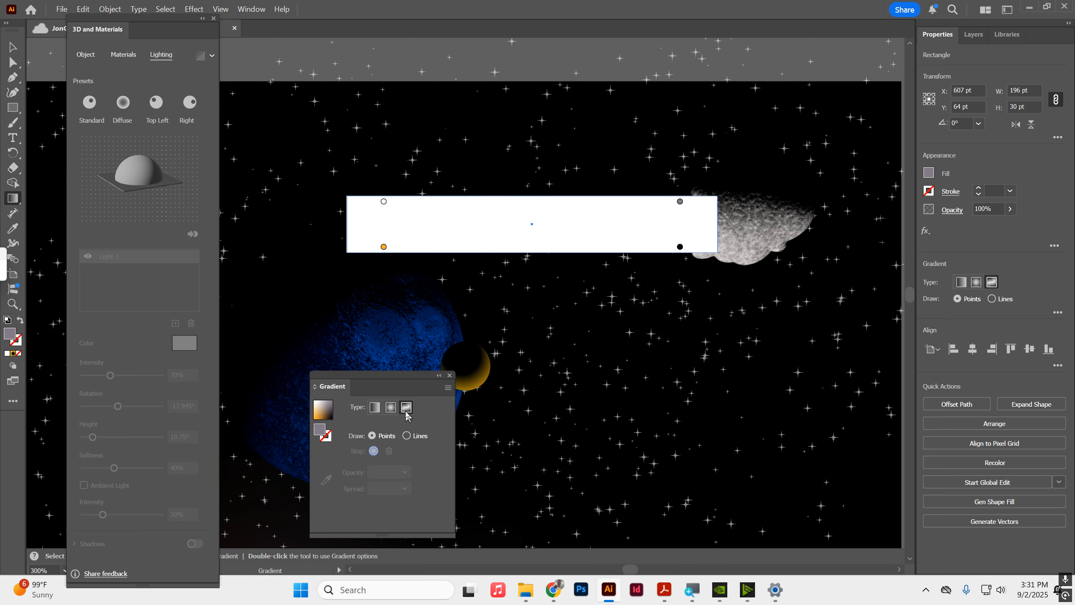
# Set the opacity of the rectangle's four corner color stops to 0%
pyautogui.click(679, 206)
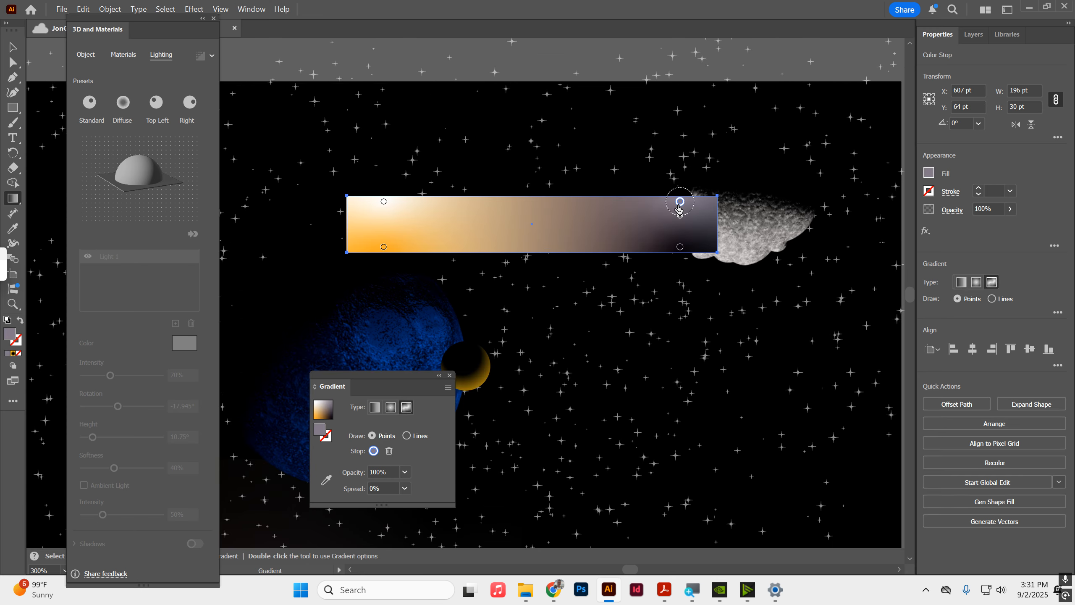
pyautogui.click(406, 472)
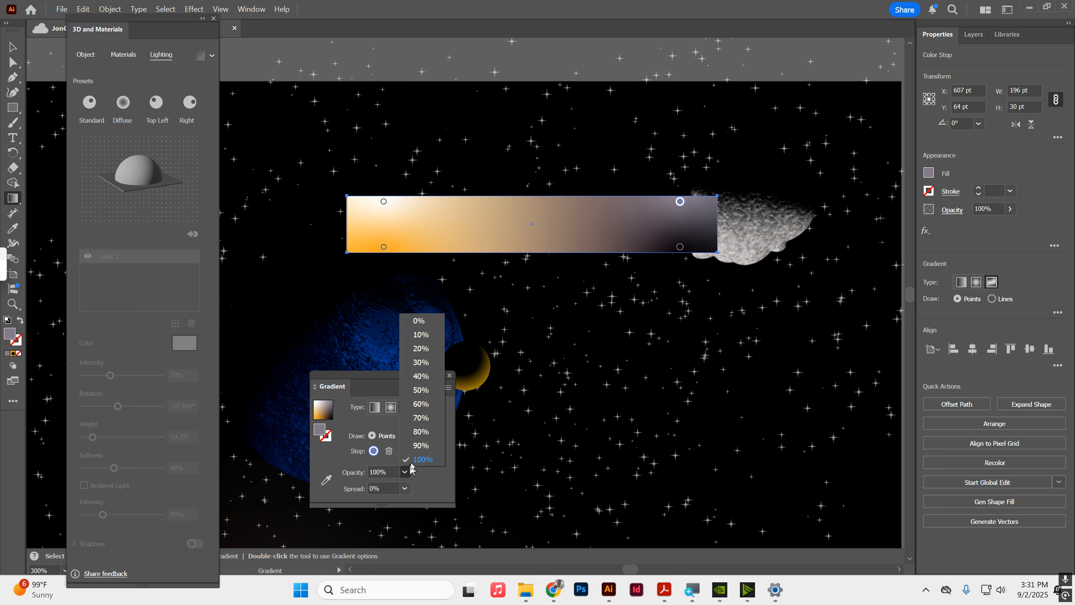
pyautogui.click(420, 317)
pyautogui.click(680, 247)
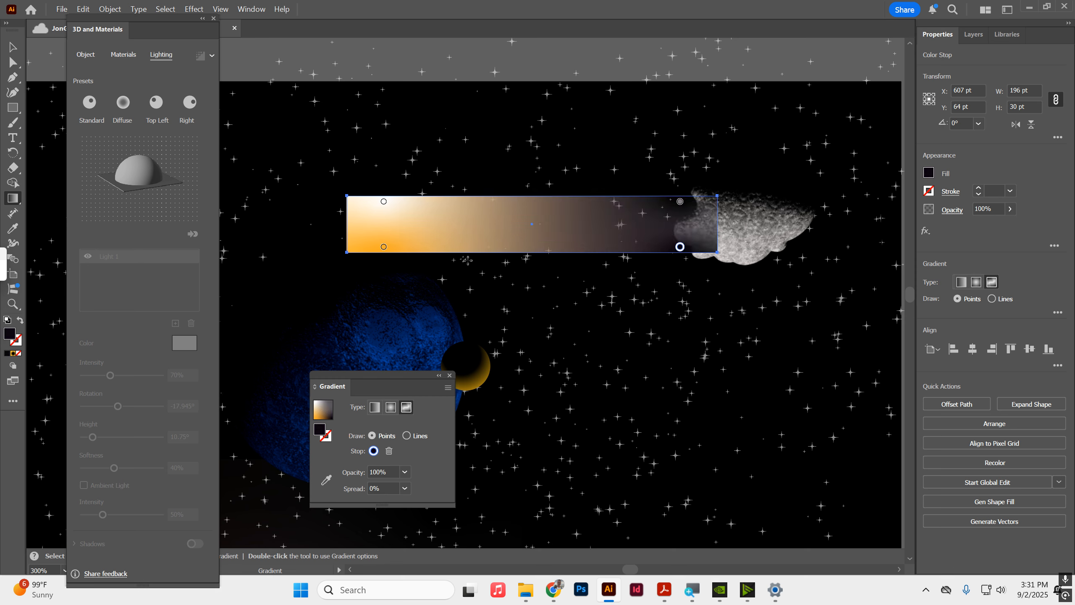
pyautogui.click(379, 251)
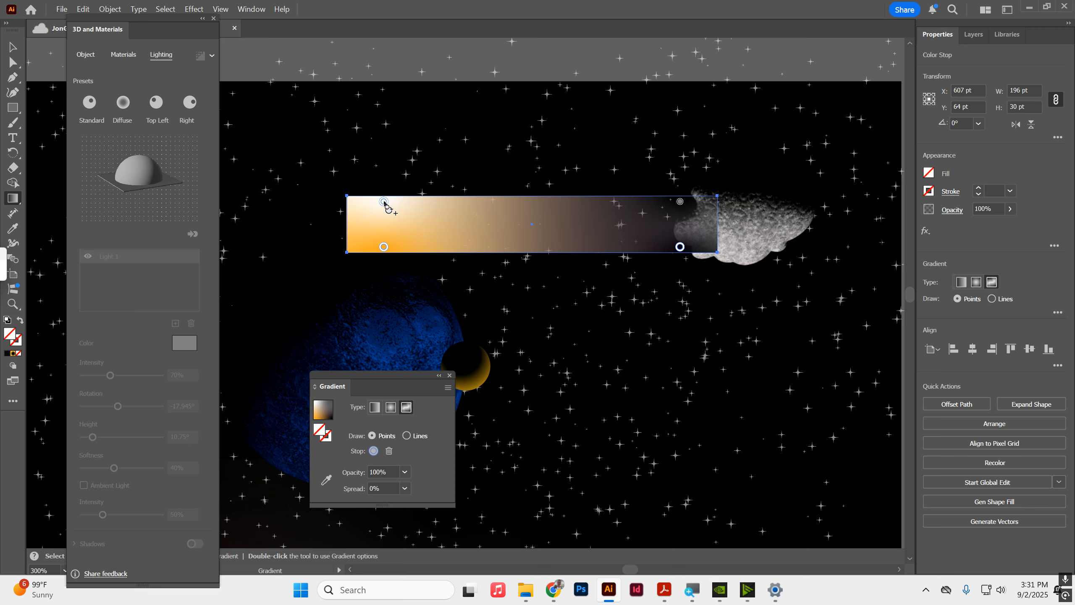
pyautogui.moveTo(392, 470); pyautogui.dragTo(371, 469)
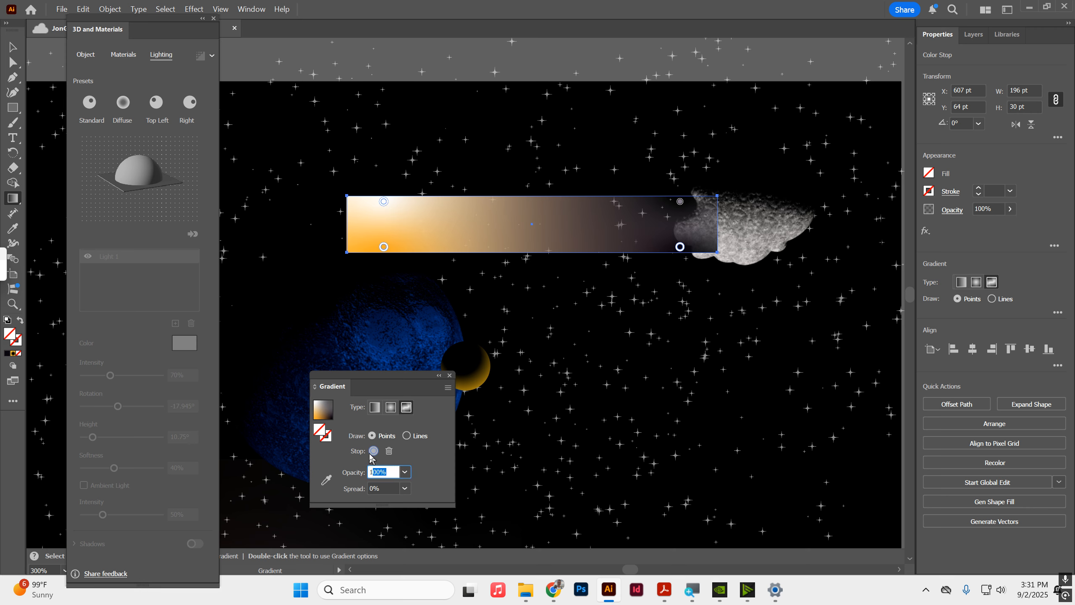
pyautogui.press('Tab')
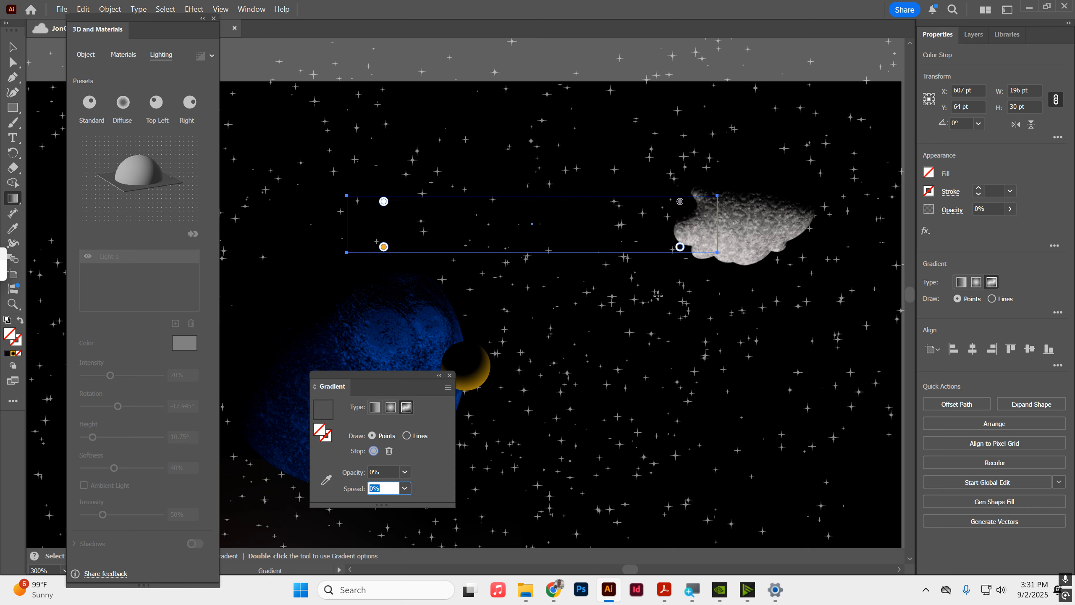
# Add a gradient stop midway up the rectangle's asteroid end and color it a muted slate blue
pyautogui.click(679, 221)
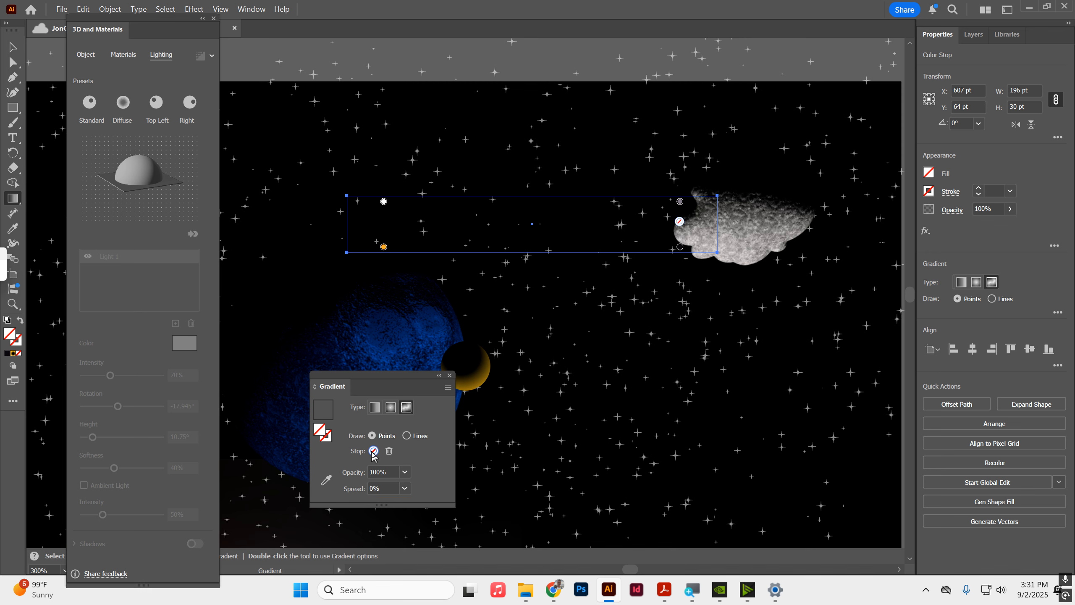
pyautogui.doubleClick(318, 436)
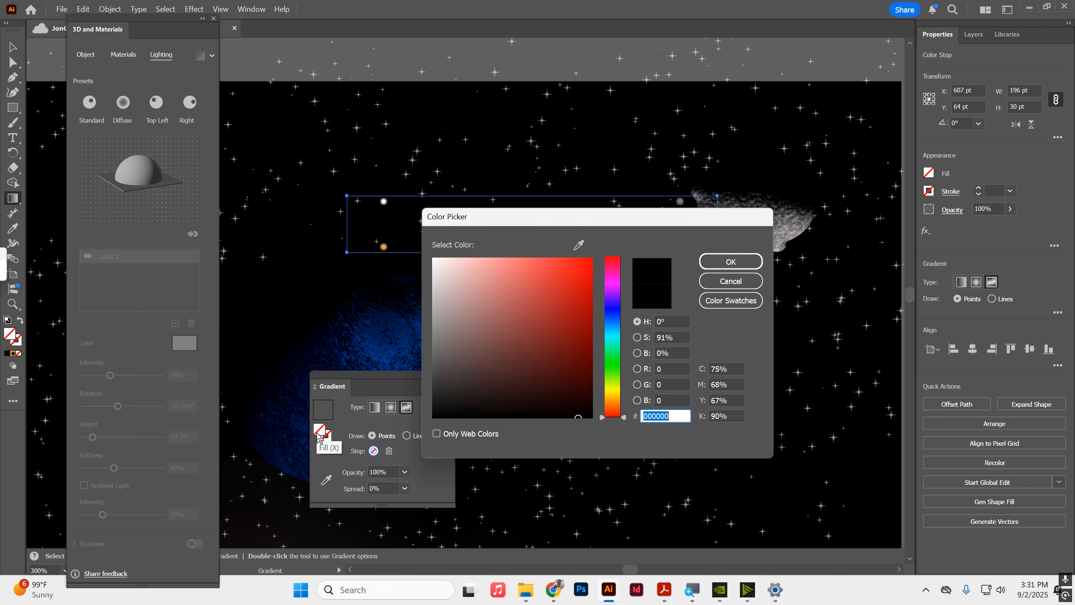
pyautogui.click(610, 335)
pyautogui.moveTo(532, 306); pyautogui.dragTo(516, 346)
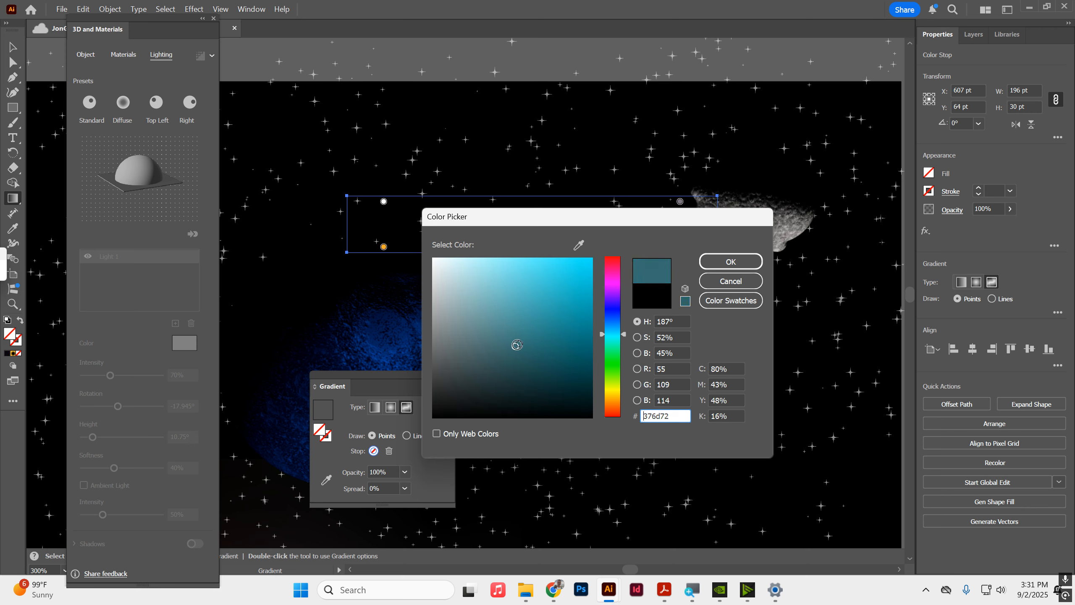
pyautogui.moveTo(612, 334); pyautogui.dragTo(611, 327)
pyautogui.moveTo(487, 307); pyautogui.dragTo(461, 305)
pyautogui.moveTo(455, 356); pyautogui.dragTo(466, 354)
pyautogui.click(730, 261)
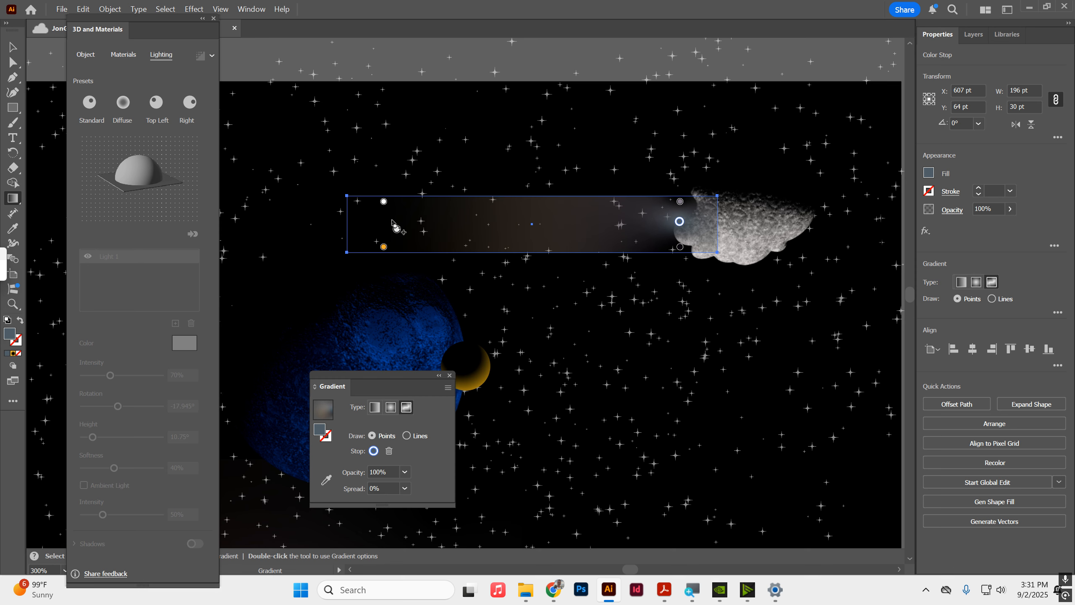
# Add three more slate-blue stops along the rectangle's horizontal center line, out to its far left end
pyautogui.click(392, 220)
pyautogui.hotkey('ctrl', 'z')
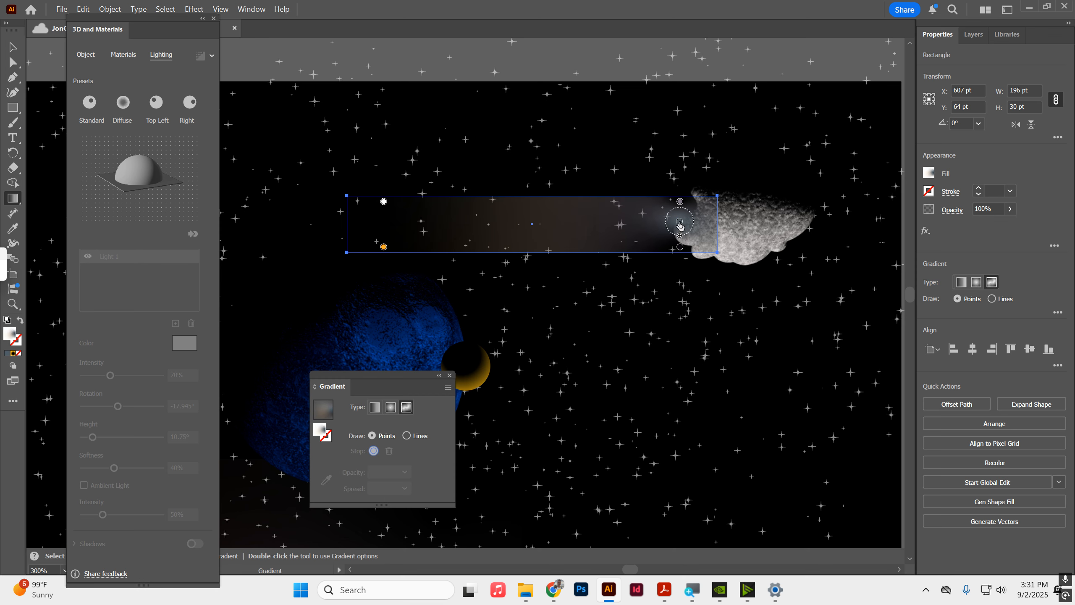
pyautogui.click(595, 225)
pyautogui.click(466, 223)
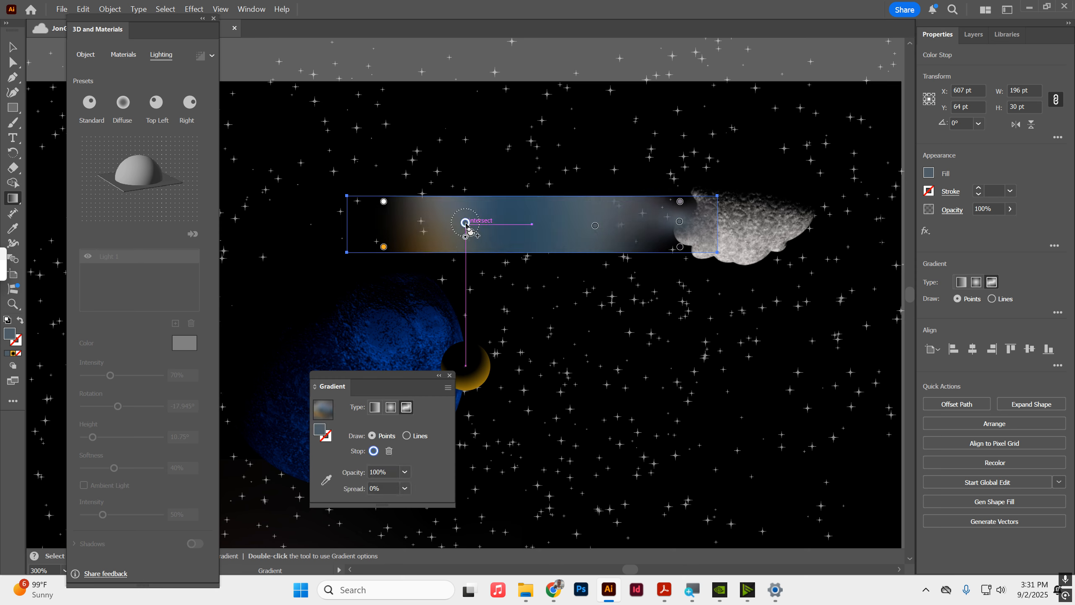
pyautogui.click(381, 220)
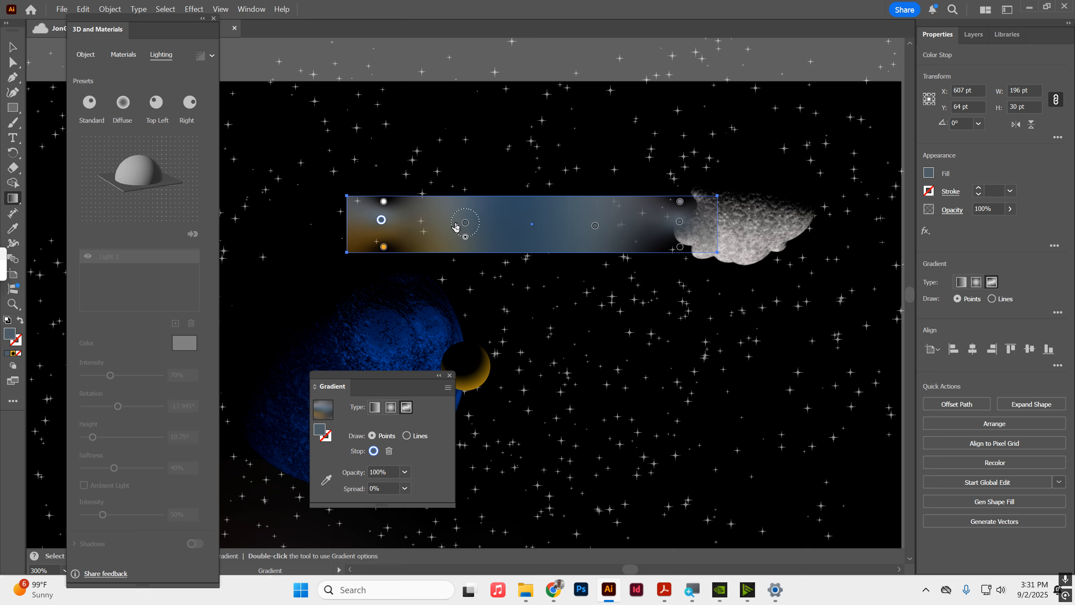
# Add seven stops along the rectangle's top edge in the gray-purple color of its upper-right corner stop
pyautogui.click(680, 201)
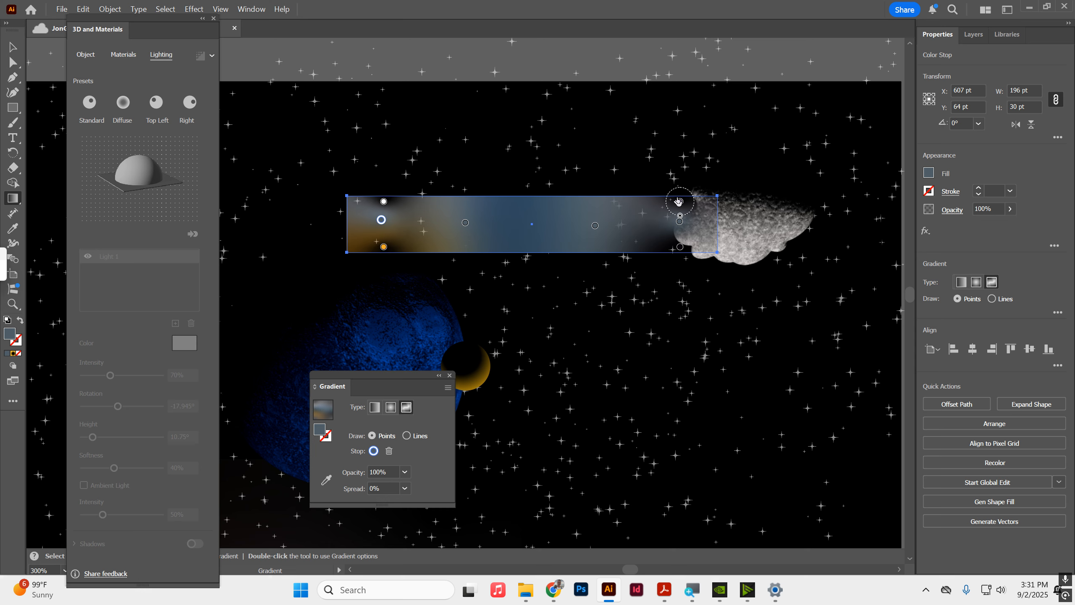
pyautogui.click(644, 200)
pyautogui.click(603, 200)
pyautogui.click(571, 199)
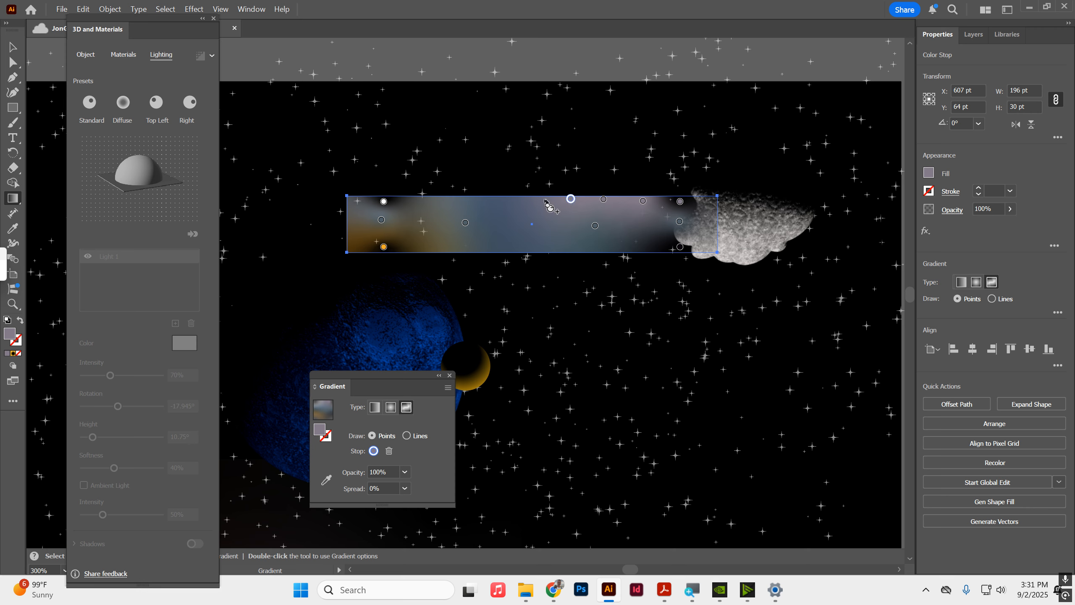
pyautogui.click(537, 198)
pyautogui.click(492, 199)
pyautogui.click(450, 199)
pyautogui.click(414, 201)
# Add six gray-purple stops along the rectangle's bottom edge
pyautogui.click(413, 244)
pyautogui.click(475, 247)
pyautogui.click(512, 247)
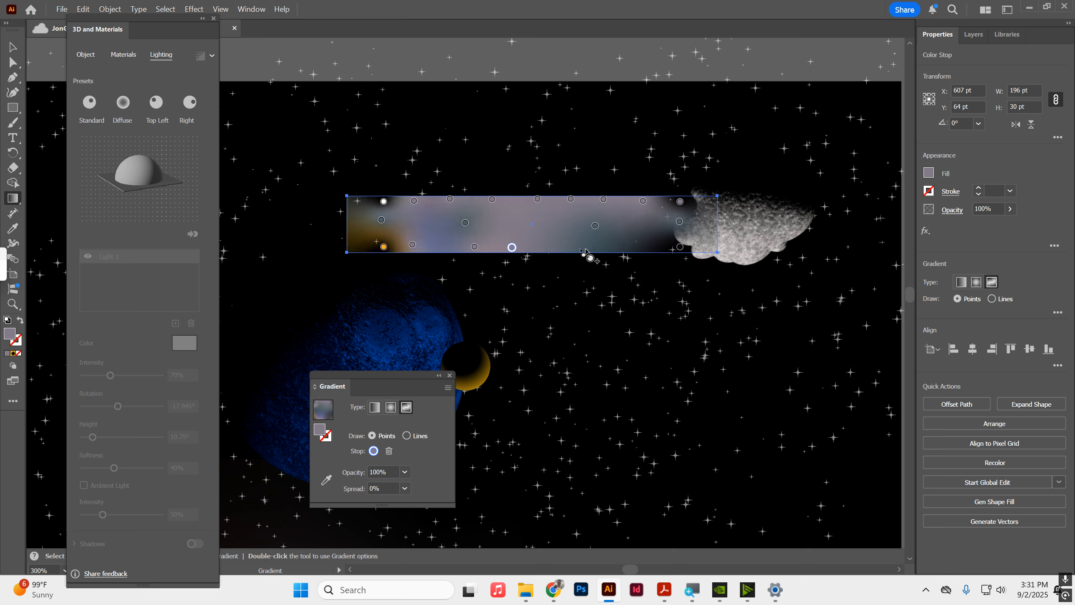
pyautogui.click(559, 247)
pyautogui.click(608, 248)
pyautogui.click(646, 248)
# Select all the added top-edge and bottom-edge stops together and set their opacity to 0%
pyautogui.keyDown('shift'); pyautogui.click(608, 248); pyautogui.keyUp('shift')
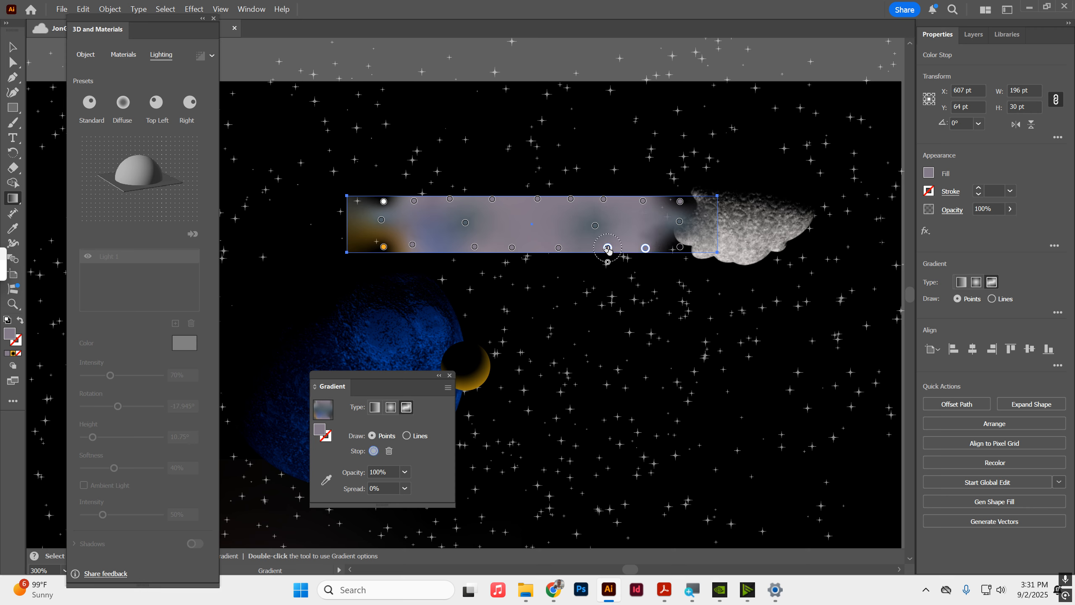
pyautogui.keyDown('shift'); pyautogui.click(513, 247); pyautogui.keyUp('shift')
pyautogui.keyDown('shift'); pyautogui.click(474, 247); pyautogui.keyUp('shift')
pyautogui.keyDown('shift'); pyautogui.click(412, 245); pyautogui.keyUp('shift')
pyautogui.keyDown('shift'); pyautogui.click(450, 199); pyautogui.keyUp('shift')
pyautogui.keyDown('shift'); pyautogui.click(492, 199); pyautogui.keyUp('shift')
pyautogui.keyDown('shift'); pyautogui.click(538, 199); pyautogui.keyUp('shift')
pyautogui.keyDown('shift'); pyautogui.click(570, 198); pyautogui.keyUp('shift')
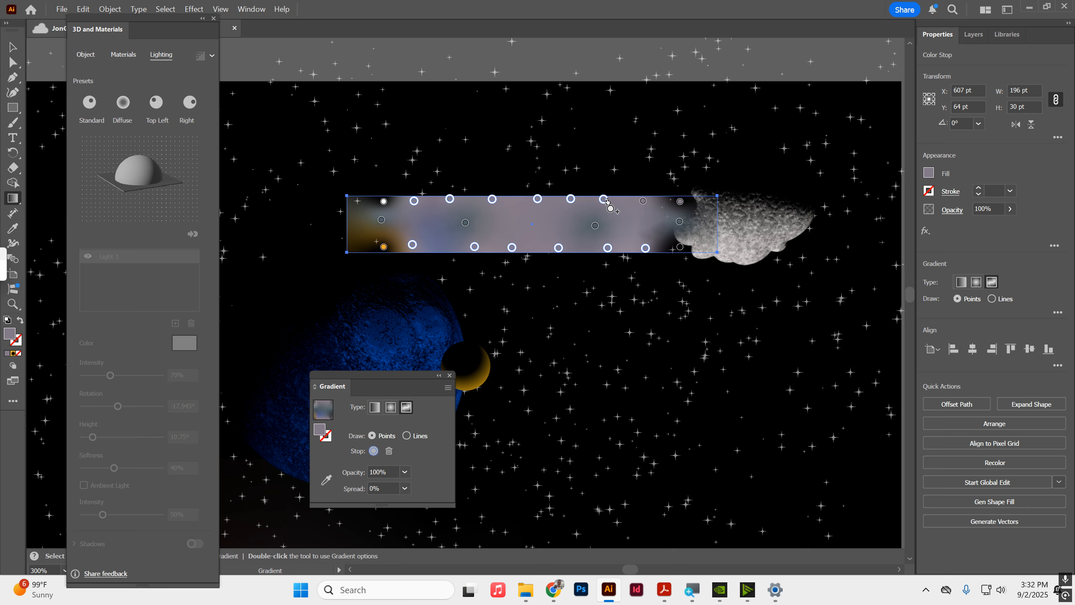
pyautogui.click(405, 472)
pyautogui.click(425, 314)
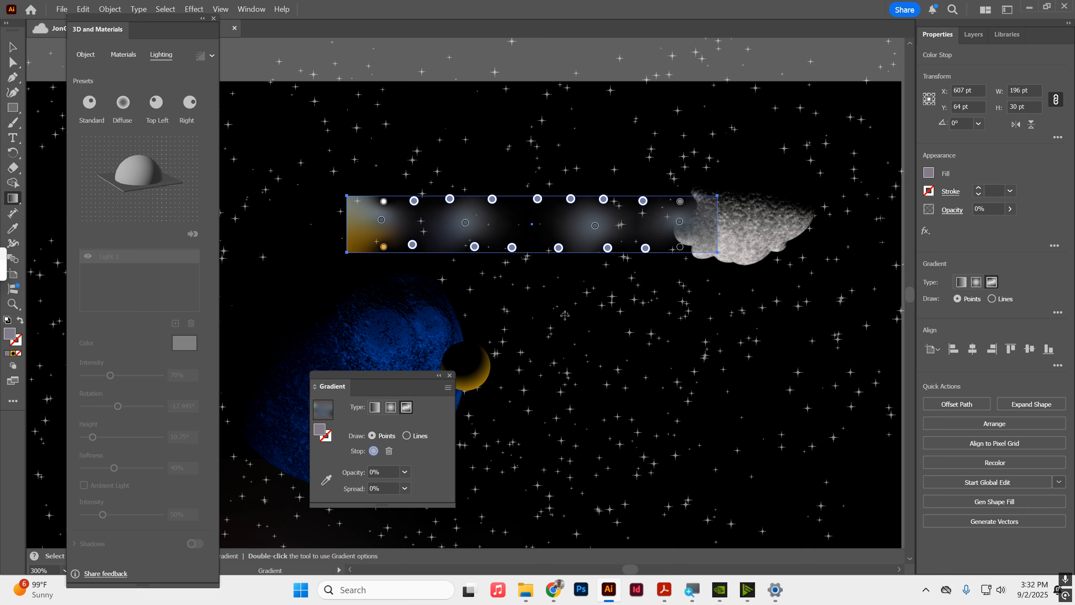
# Fill the gaps along the rectangle's center line with seven more slate-blue stops for a continuous glowing tail
pyautogui.click(465, 223)
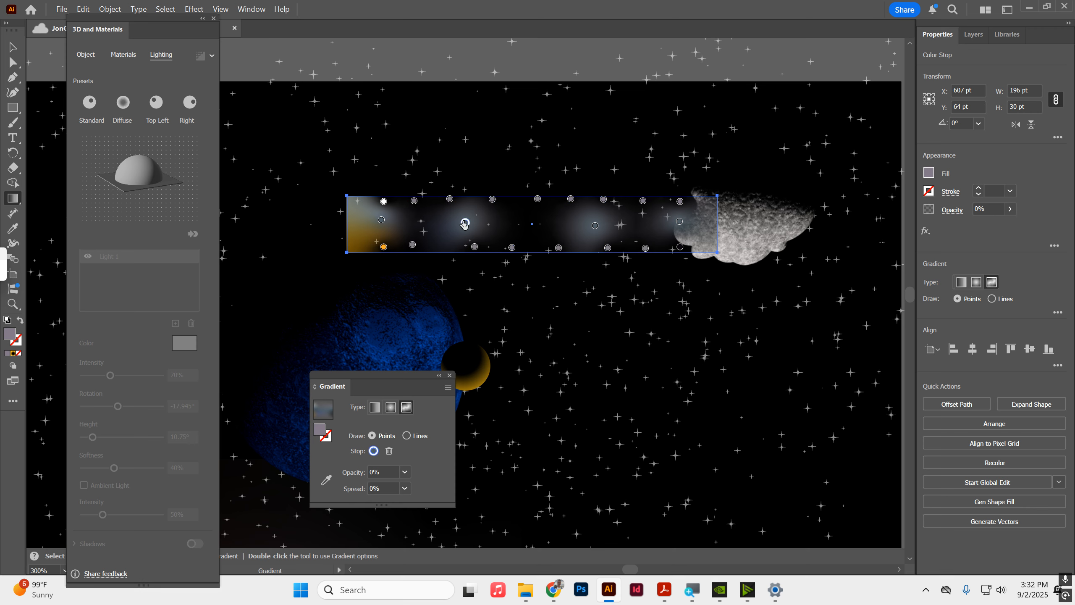
pyautogui.click(431, 221)
pyautogui.click(414, 222)
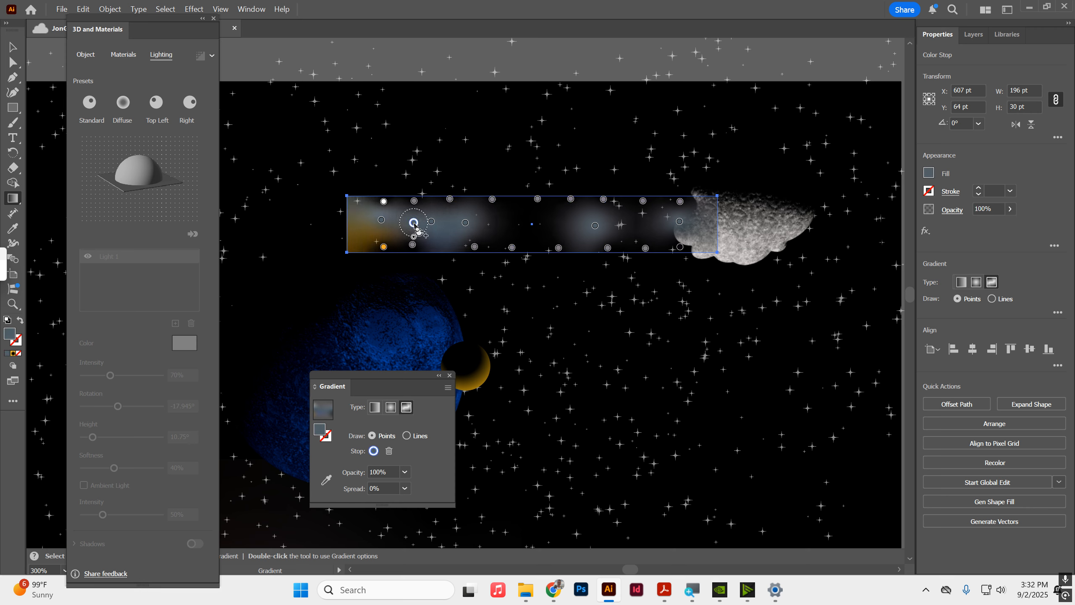
pyautogui.click(491, 225)
pyautogui.click(527, 225)
pyautogui.click(555, 223)
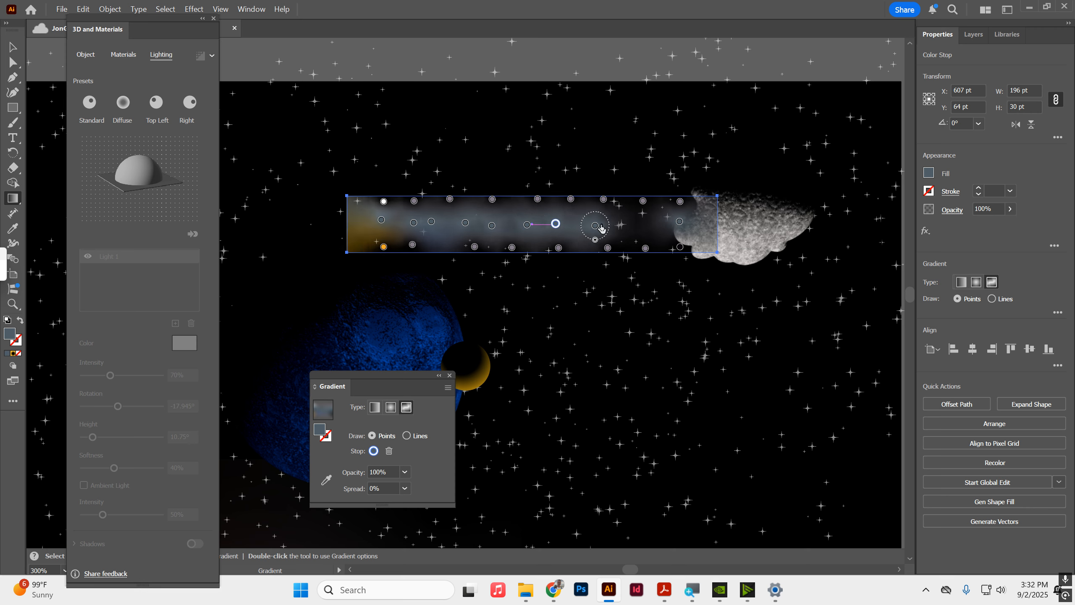
pyautogui.click(646, 225)
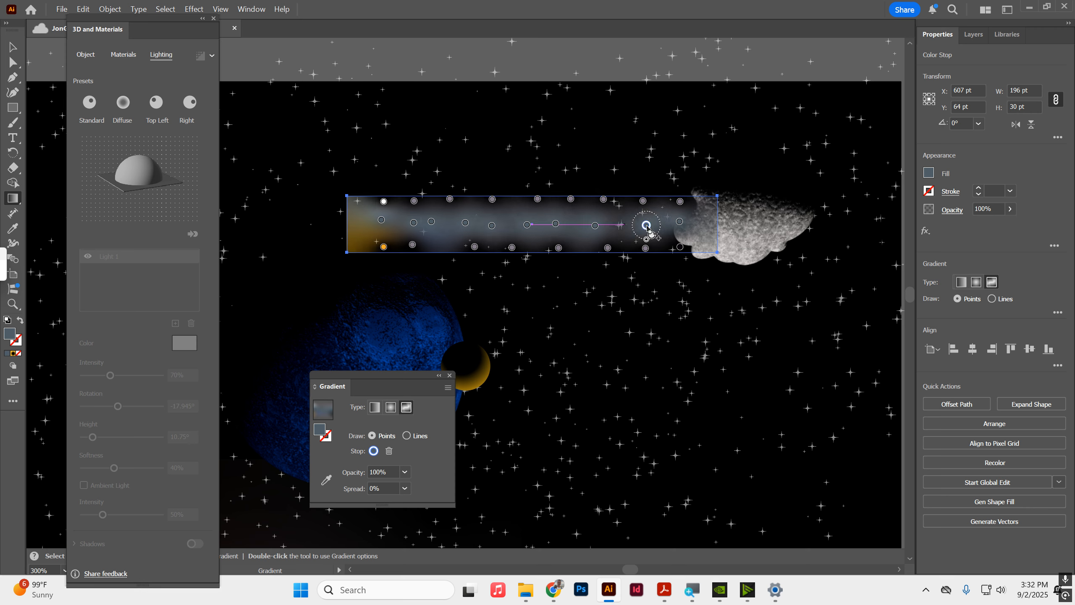
pyautogui.click(621, 225)
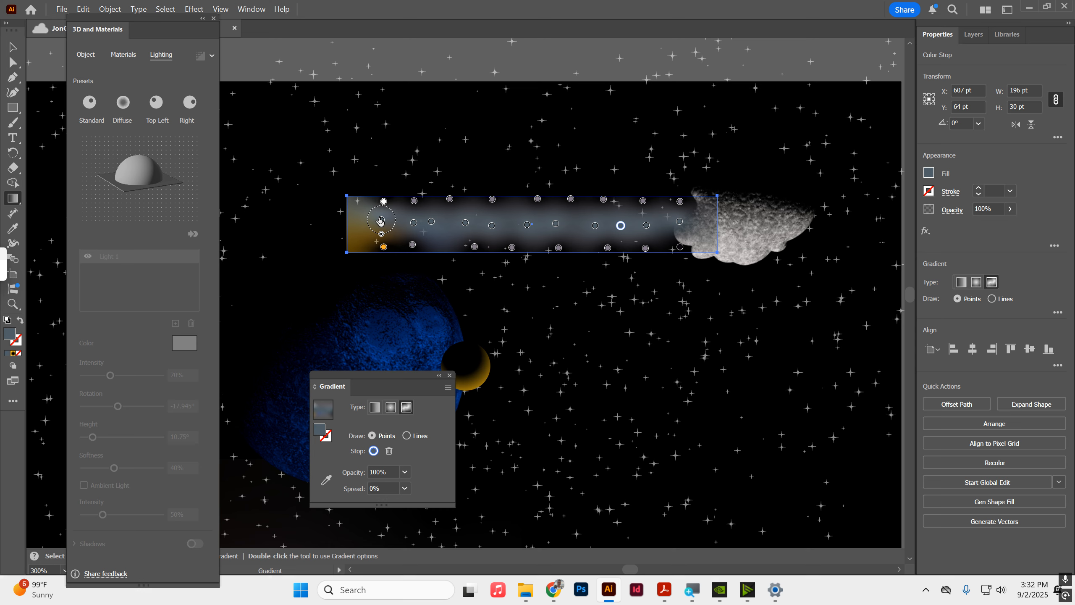
# Add three white stops at 0% opacity along the tail's far end, at its upper corner, lower corner and middle
pyautogui.click(383, 202)
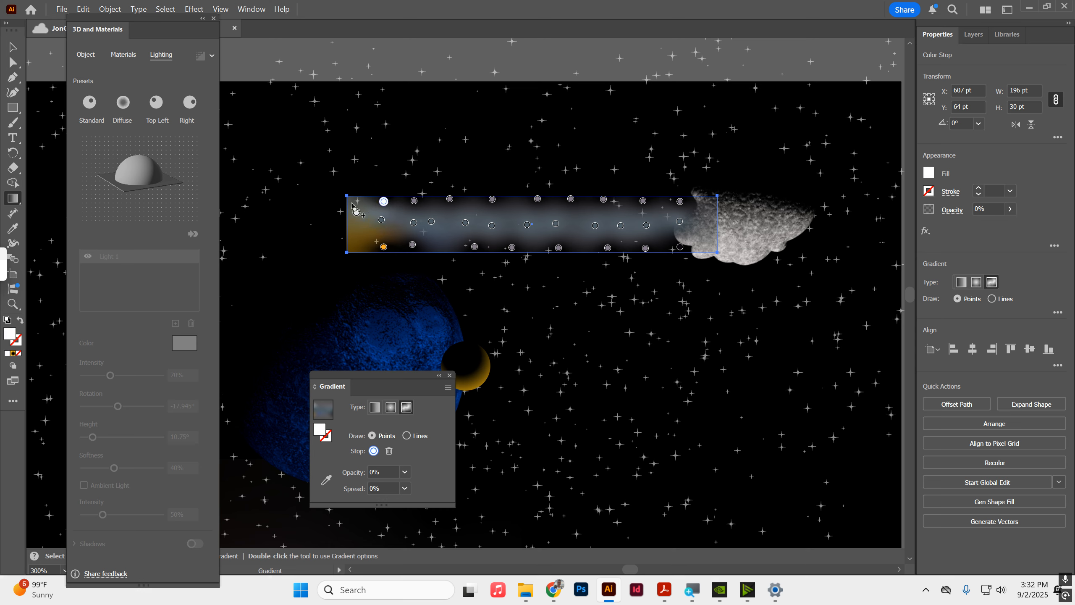
pyautogui.click(353, 202)
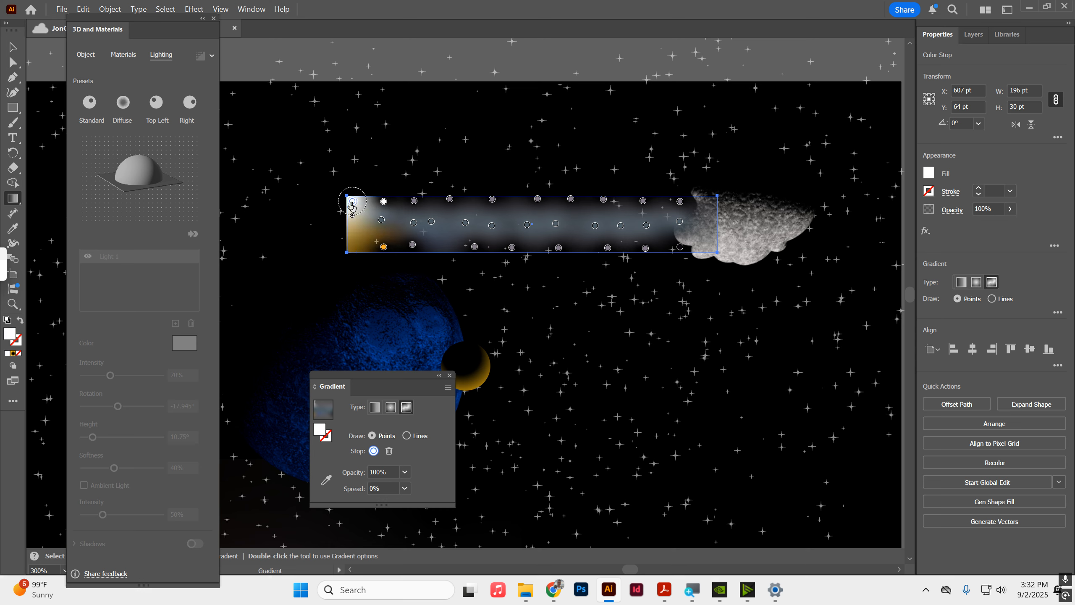
pyautogui.doubleClick(386, 472)
pyautogui.write('0')
pyautogui.click(350, 249)
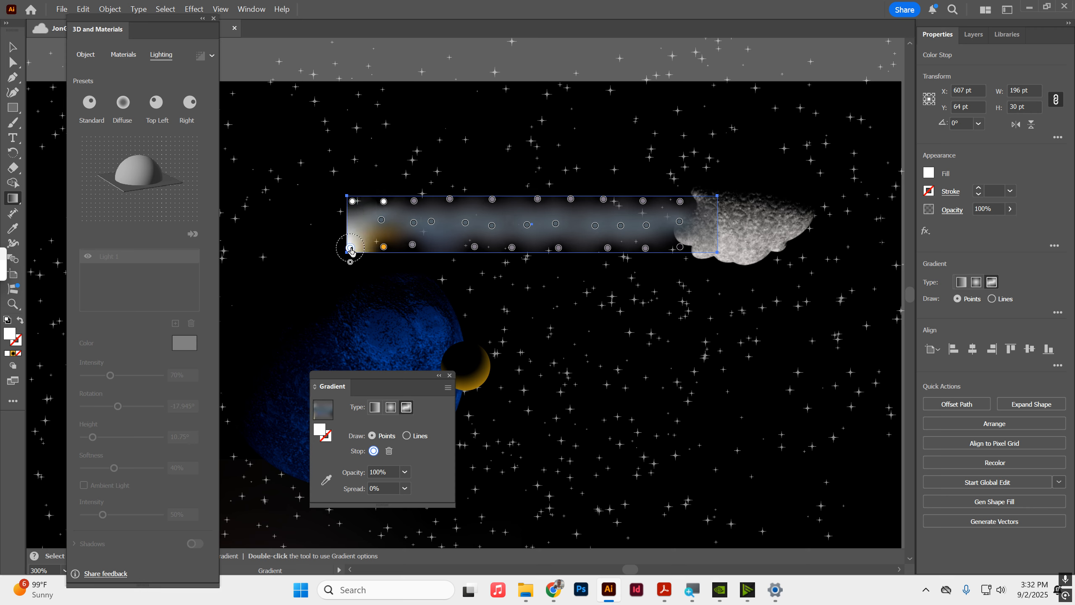
pyautogui.doubleClick(384, 471)
pyautogui.write('0')
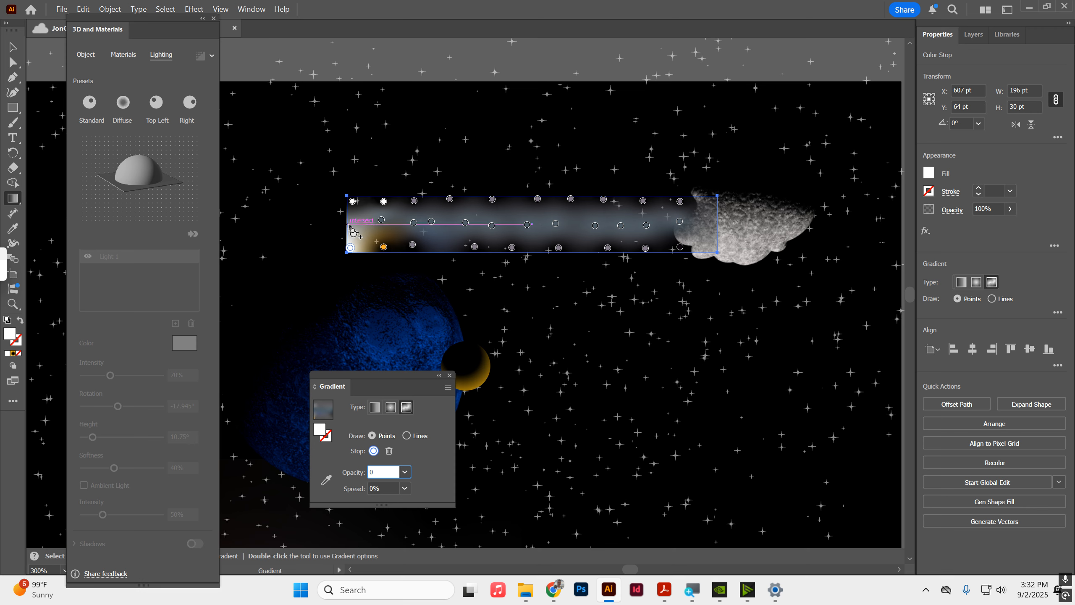
pyautogui.click(349, 223)
pyautogui.doubleClick(393, 470)
pyautogui.write('0')
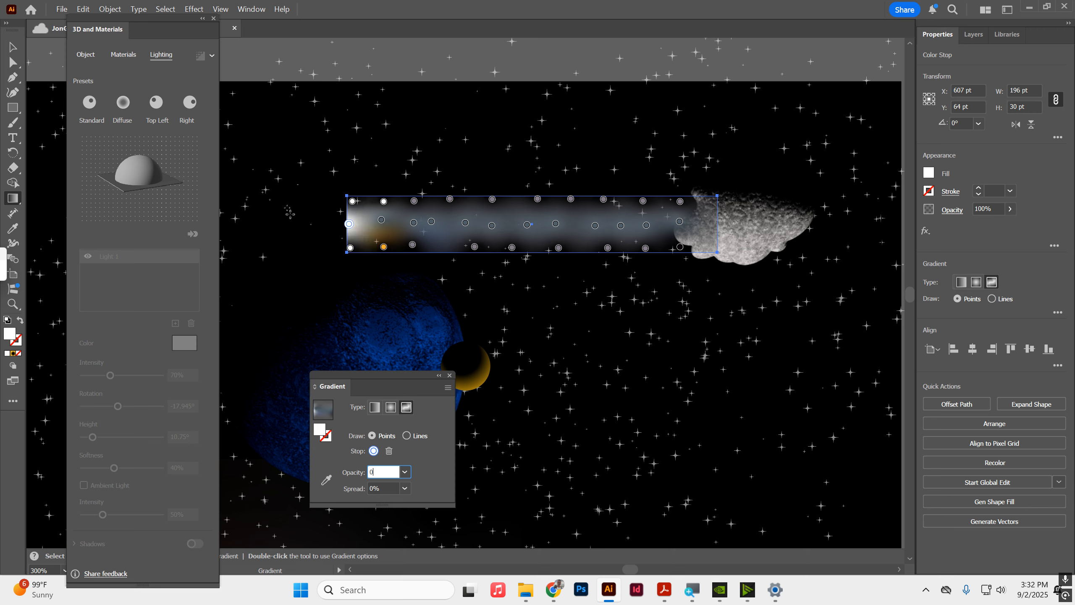
pyautogui.click(381, 220)
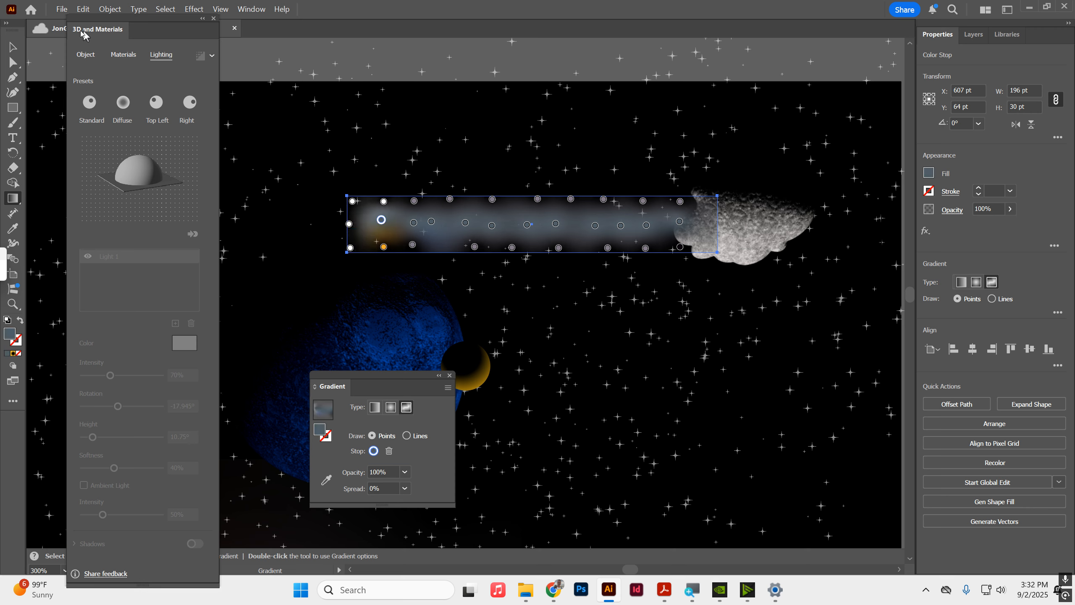
# Try to widen the tail's asteroid end by pulling its upper and lower corner points outward
pyautogui.click(14, 41)
pyautogui.moveTo(637, 227); pyautogui.dragTo(640, 228)
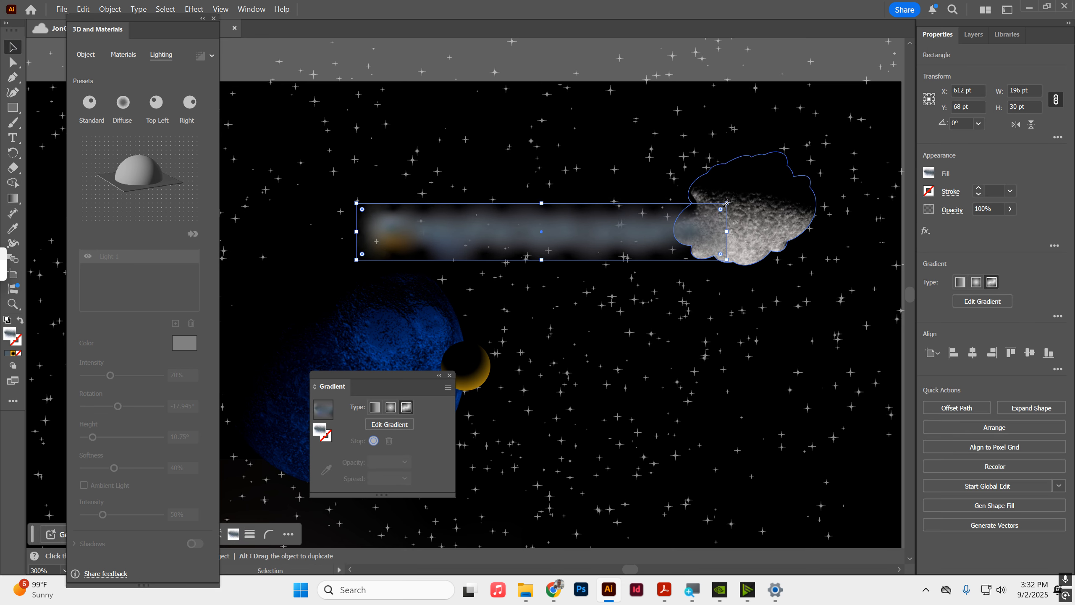
pyautogui.click(13, 62)
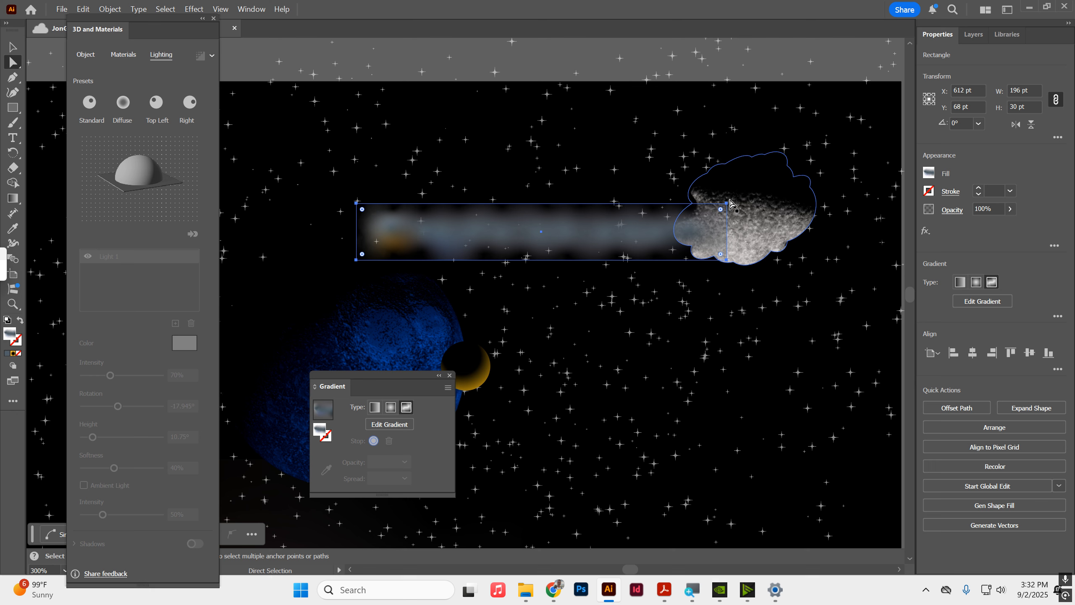
pyautogui.moveTo(728, 204); pyautogui.dragTo(724, 183)
pyautogui.moveTo(727, 261); pyautogui.dragTo(733, 278)
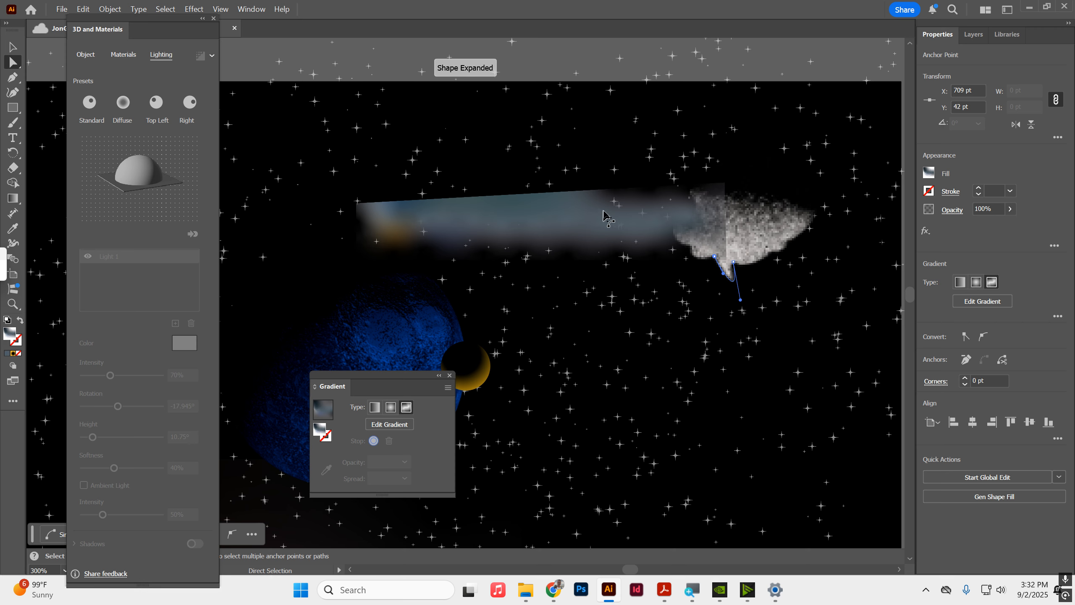
pyautogui.click(485, 232)
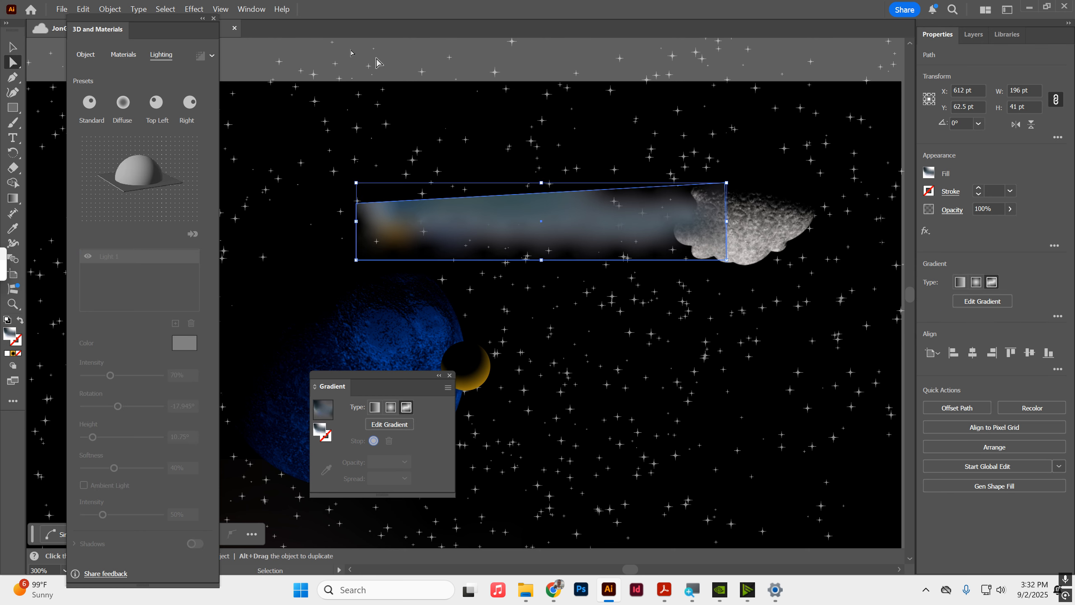
pyautogui.press('v')
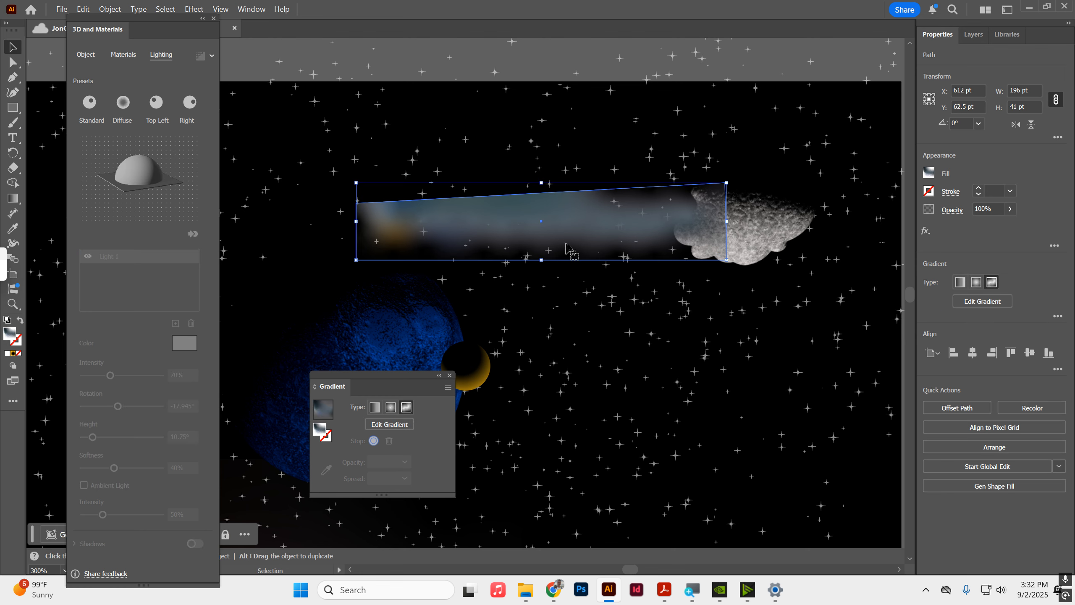
pyautogui.hotkey('ctrl', 'z')
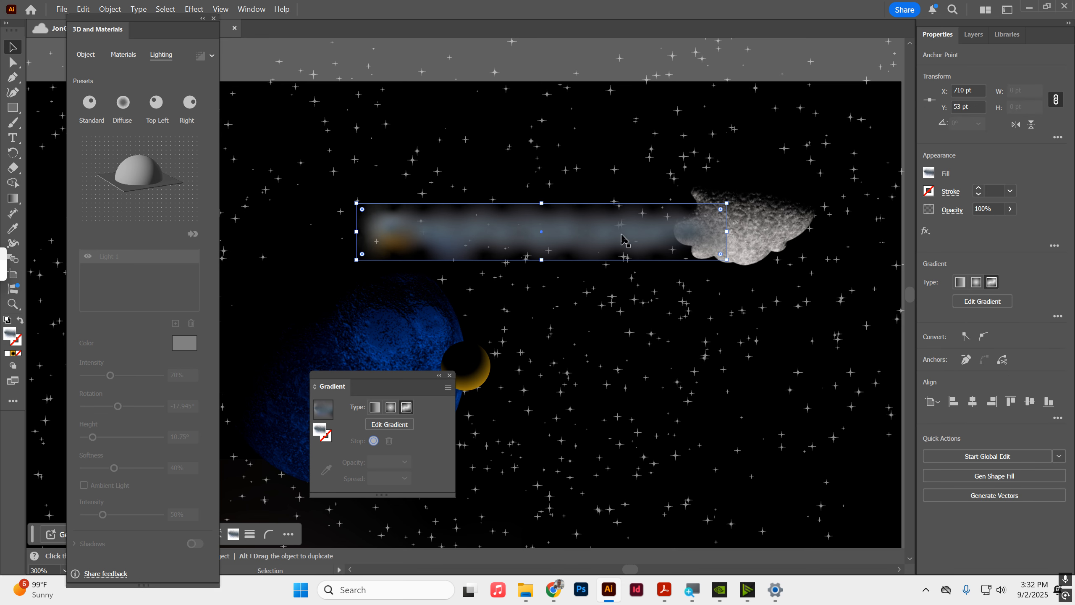
# Place the tail rectangle below the asteroid and the star layer in the stacking order, and move it so its end tucks behind the asteroid
pyautogui.click(973, 34)
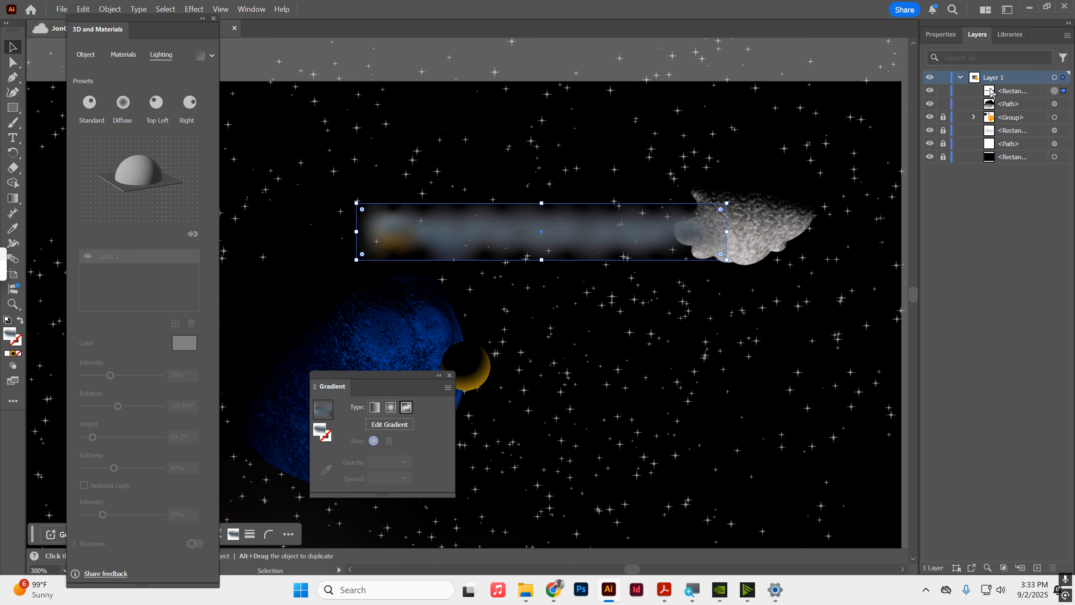
pyautogui.moveTo(991, 92); pyautogui.dragTo(1003, 139)
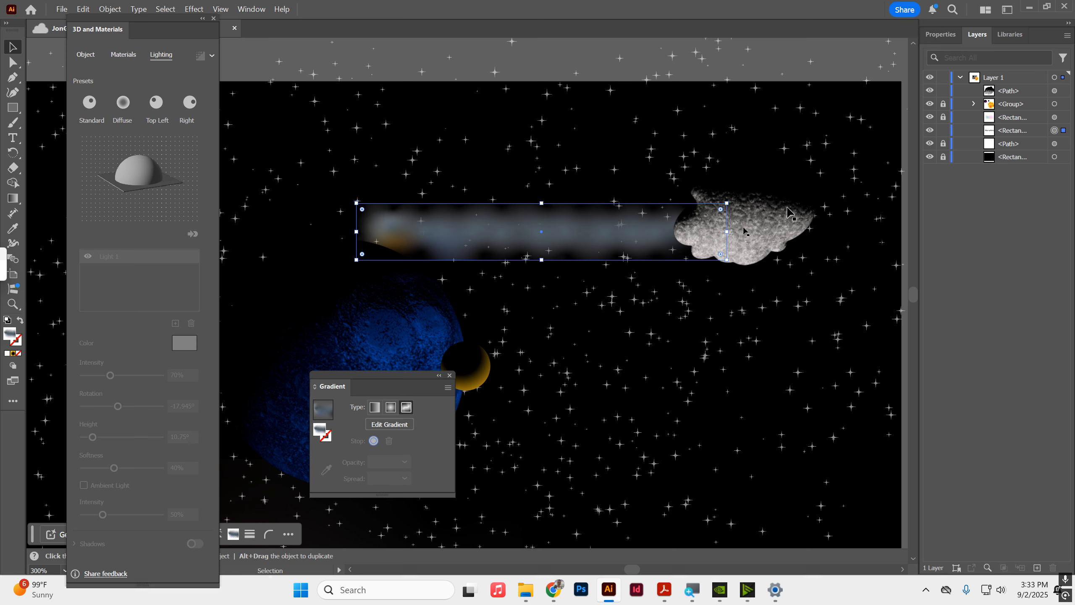
pyautogui.moveTo(535, 233); pyautogui.dragTo(628, 229)
pyautogui.moveTo(820, 198); pyautogui.dragTo(759, 208)
pyautogui.hotkey('ctrl', 'shift', 'a')
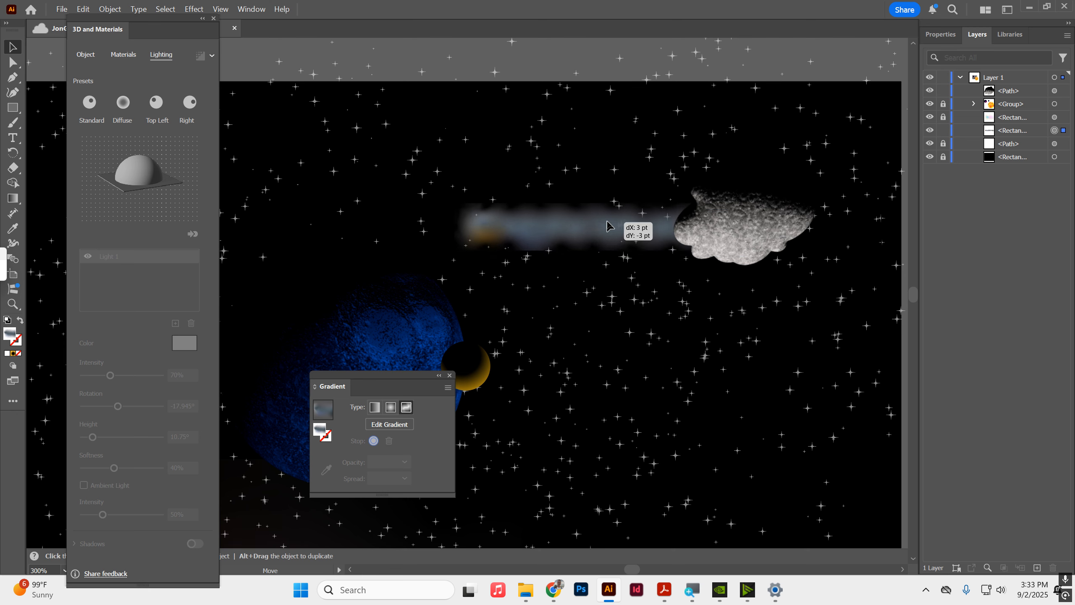
pyautogui.scroll(-2, 590, 152)
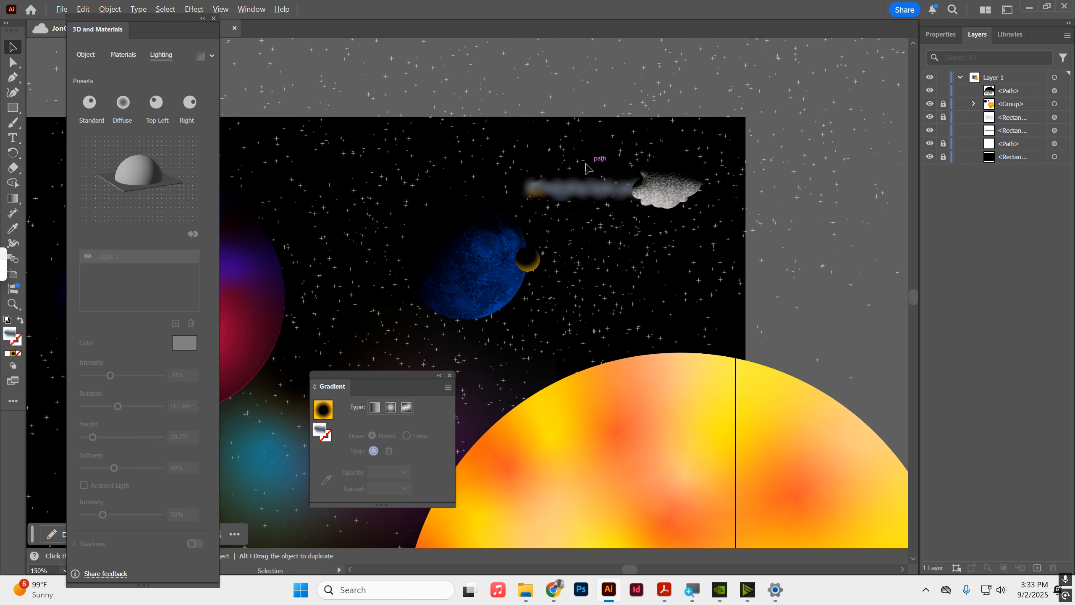
pyautogui.moveTo(600, 198); pyautogui.dragTo(613, 197)
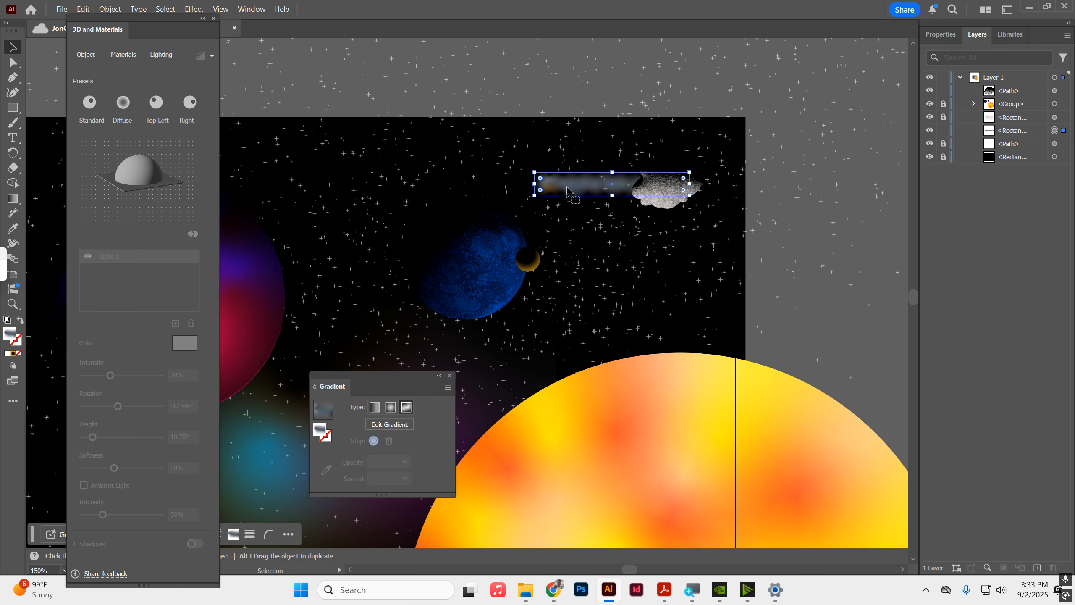
# Draw a horizontal rectangle about 156 by 45 pt in the empty starry area below the red and purple planet
pyautogui.moveTo(487, 236); pyautogui.dragTo(780, 6)
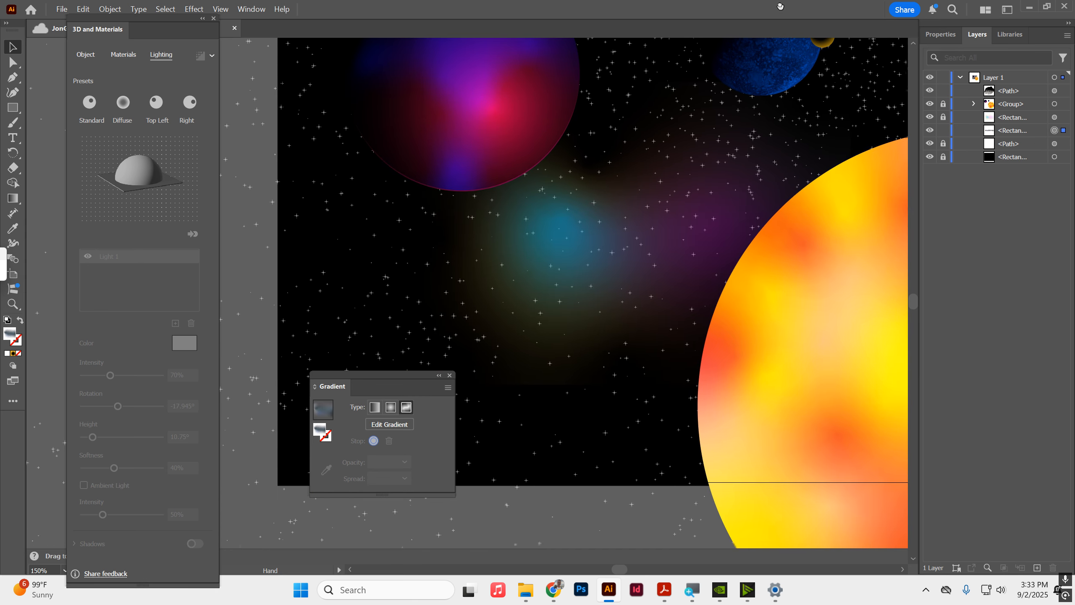
pyautogui.click(12, 108)
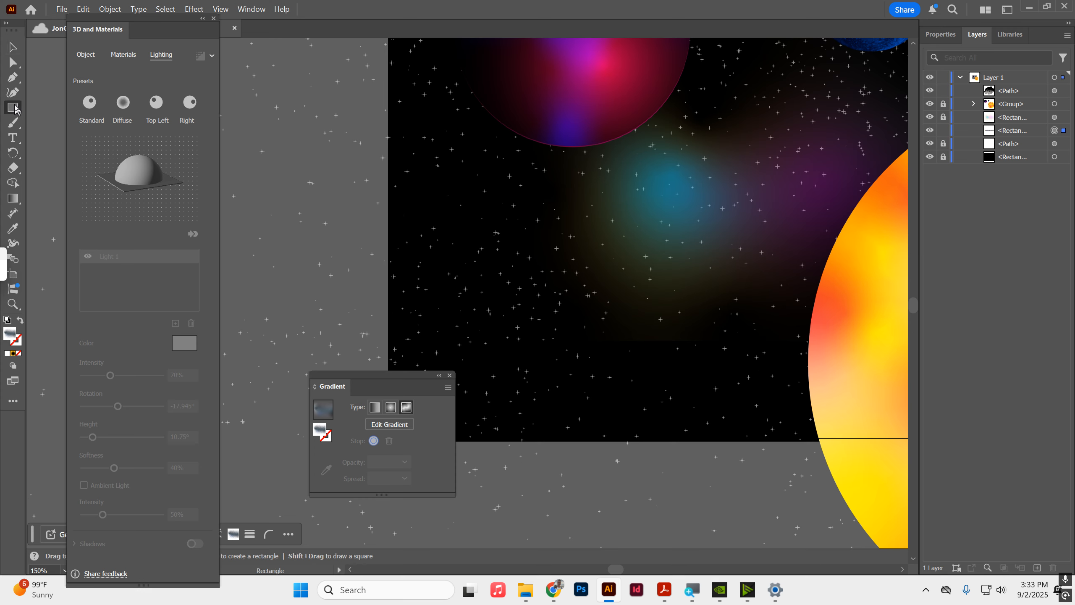
pyautogui.moveTo(421, 247); pyautogui.dragTo(569, 289)
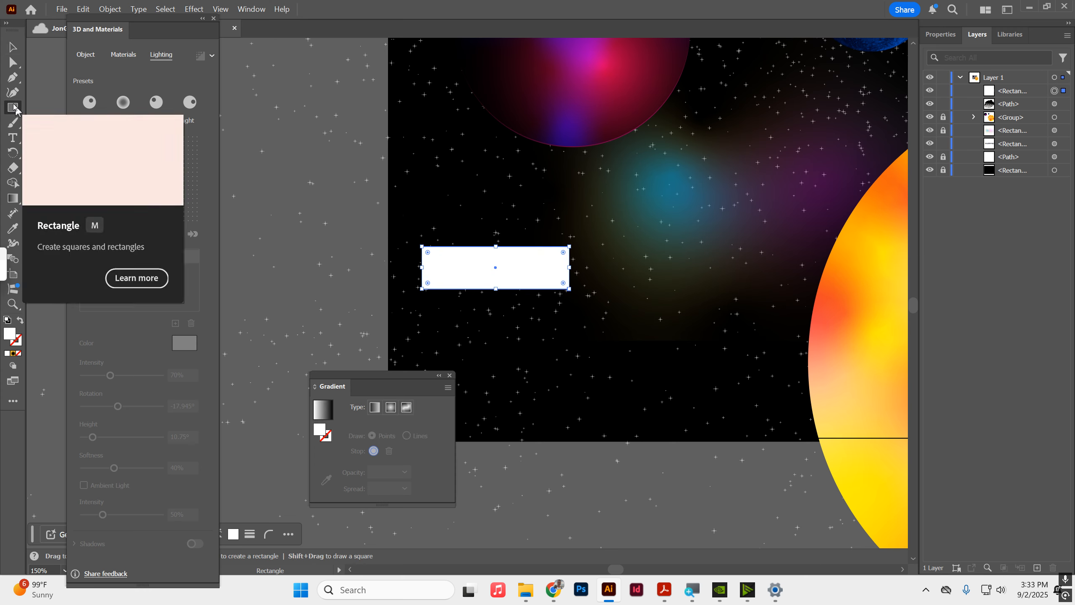
# Fully round the rectangle's two right-hand corners into a semicircular nose
pyautogui.click(13, 62)
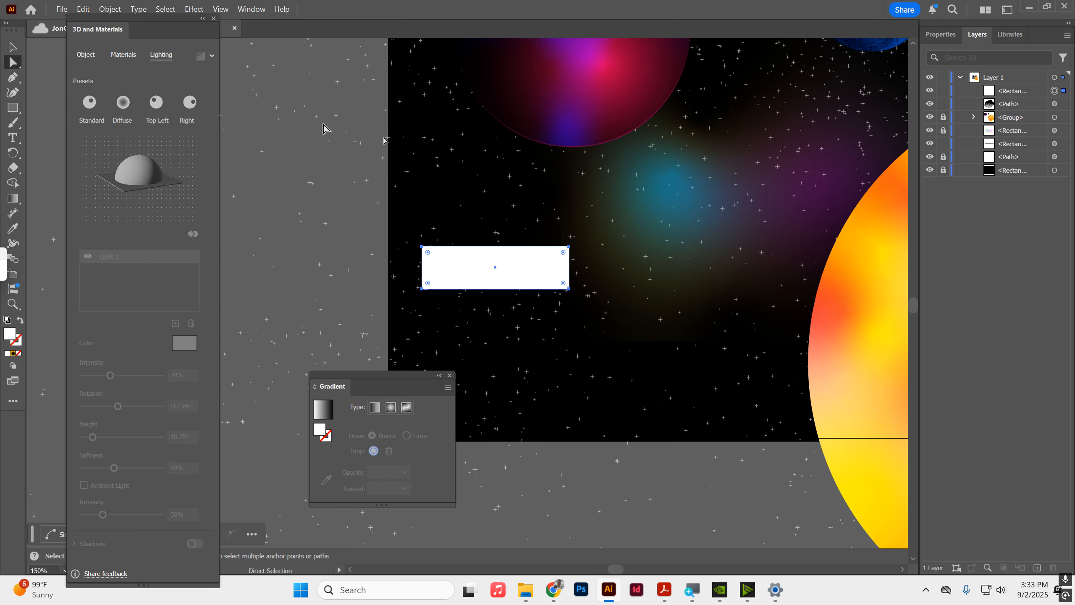
pyautogui.click(570, 247)
pyautogui.moveTo(563, 253); pyautogui.dragTo(546, 271)
pyautogui.click(446, 187)
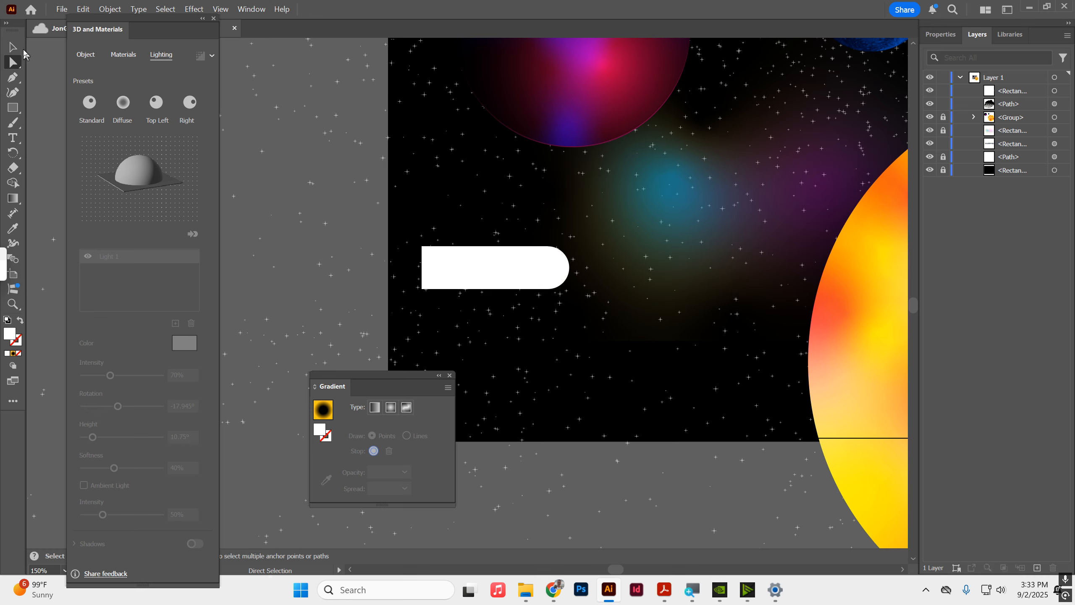
# Fill the rounded shape with the Chrome gradient from the Metals swatch library
pyautogui.click(13, 48)
pyautogui.click(463, 259)
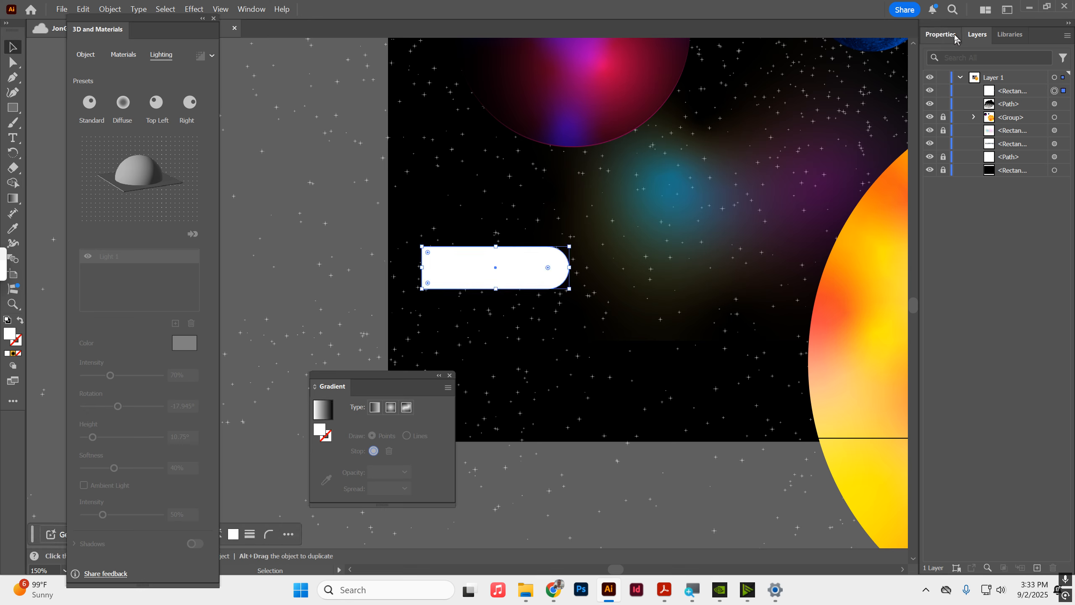
pyautogui.click(941, 36)
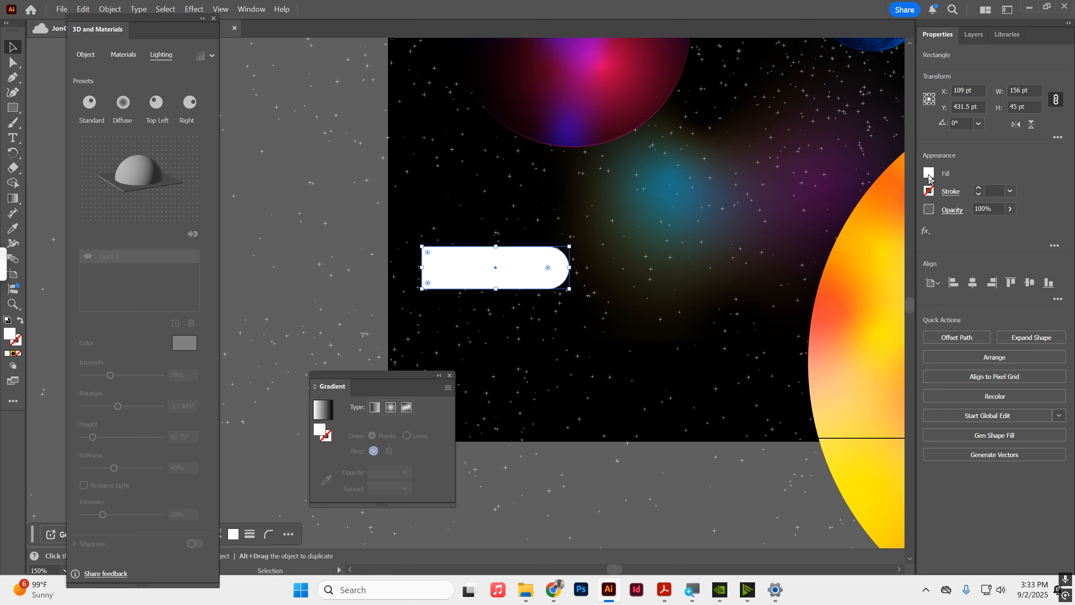
pyautogui.click(928, 174)
pyautogui.click(795, 321)
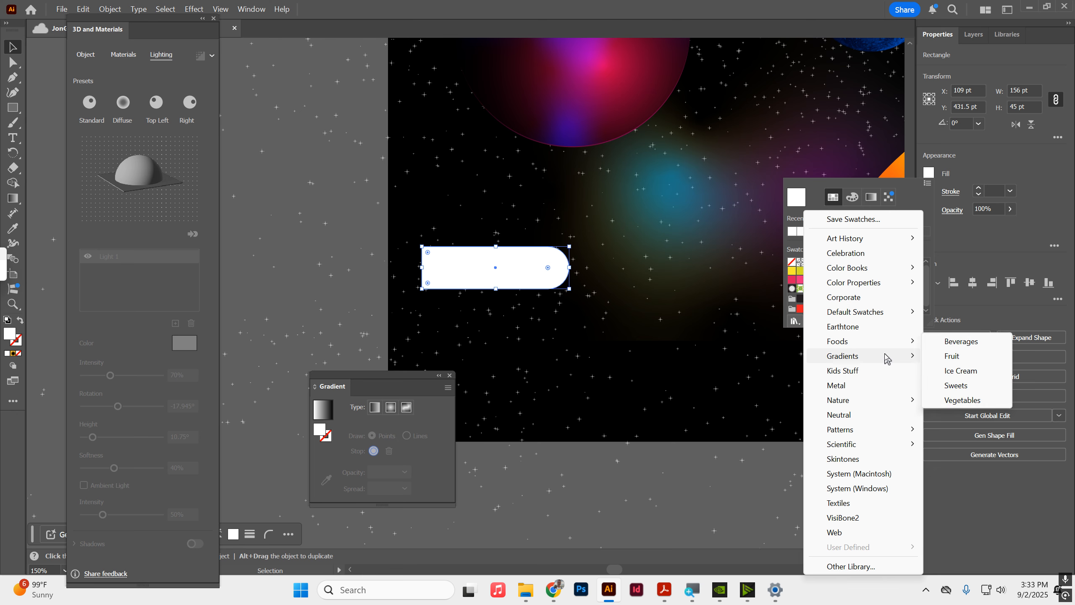
pyautogui.moveTo(886, 358)
pyautogui.click(955, 179)
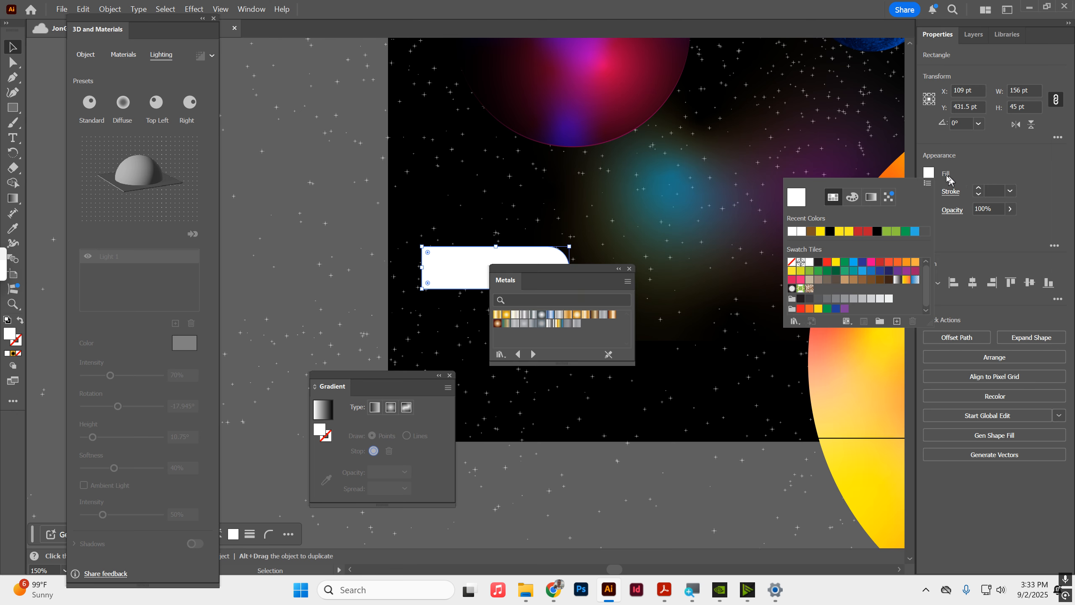
pyautogui.click(551, 325)
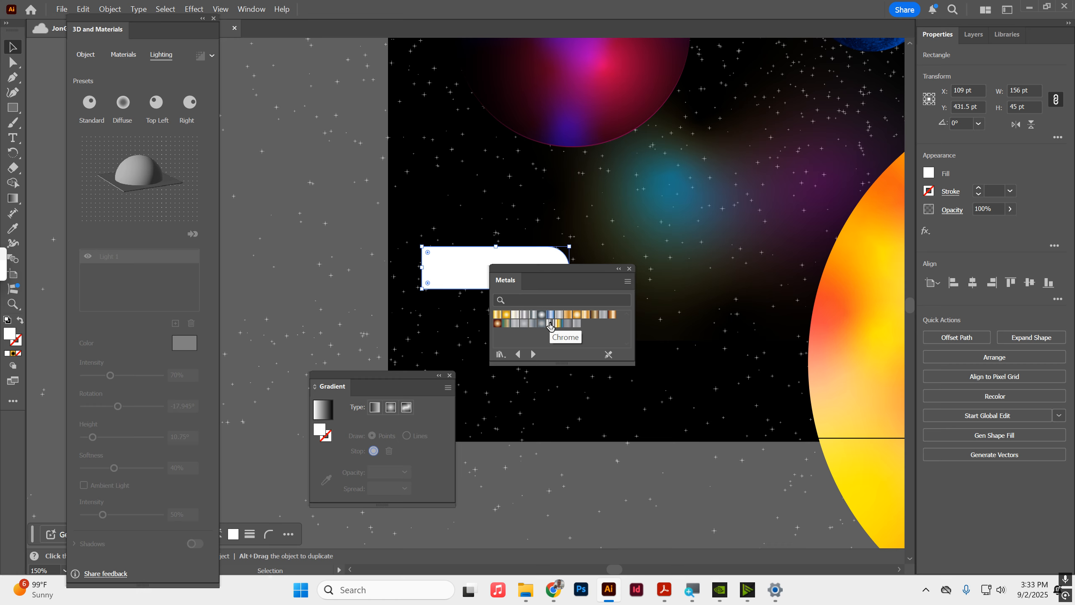
pyautogui.click(550, 325)
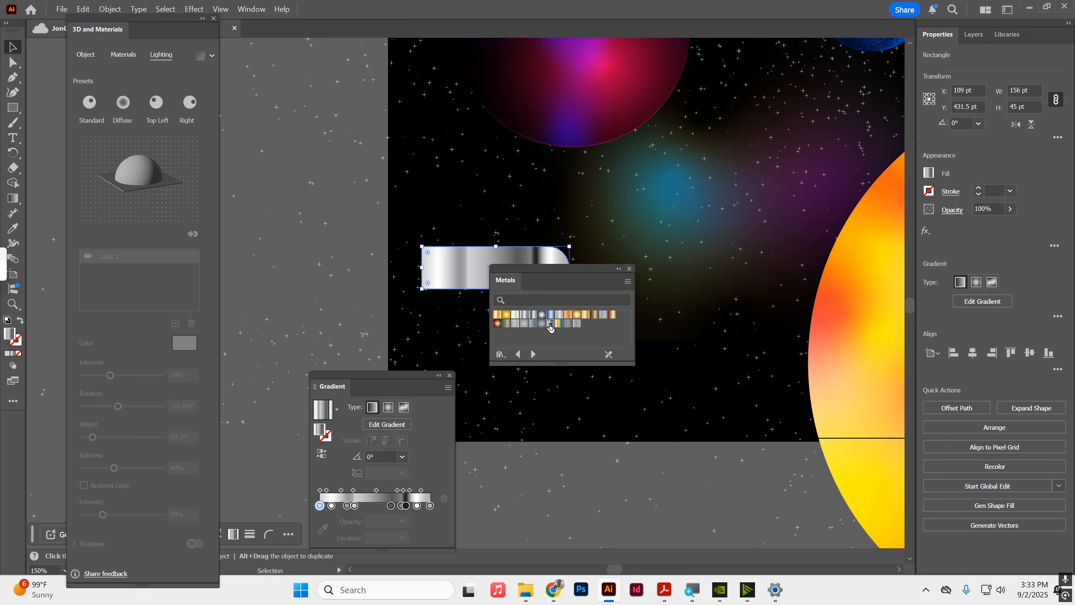
pyautogui.moveTo(558, 270); pyautogui.dragTo(738, 270)
# Rotate the linear chrome gradient to about -89.27° and fit its length to the shape's height so the bands run lengthwise
pyautogui.click(395, 424)
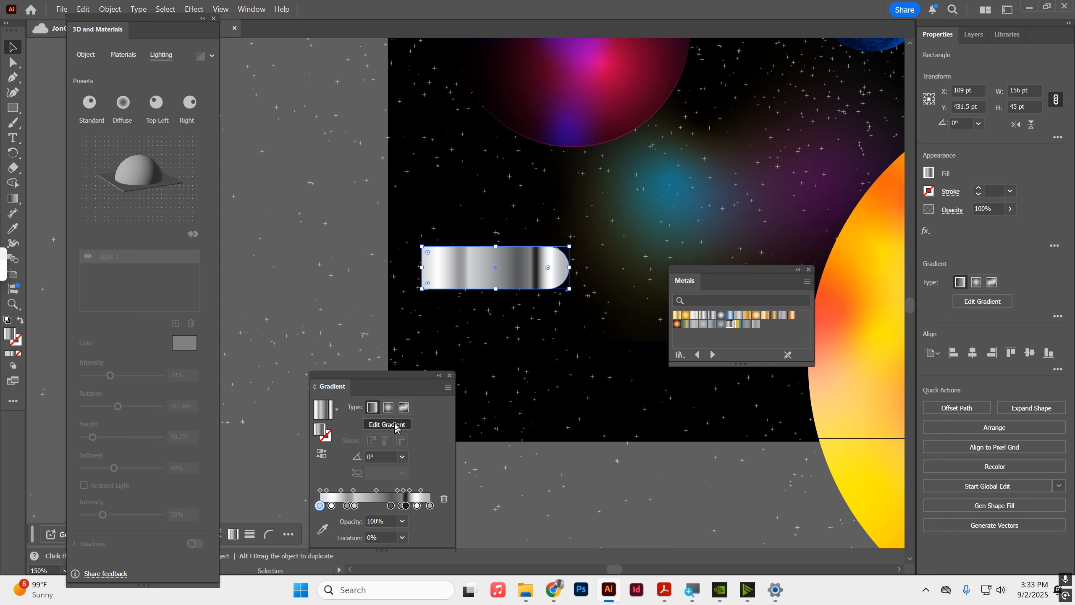
pyautogui.moveTo(580, 269)
pyautogui.mouseDown()
pyautogui.moveTo(533, 337)
pyautogui.moveTo(443, 392)
pyautogui.moveTo(417, 391)
pyautogui.moveTo(314, 326)
pyautogui.mouseUp()
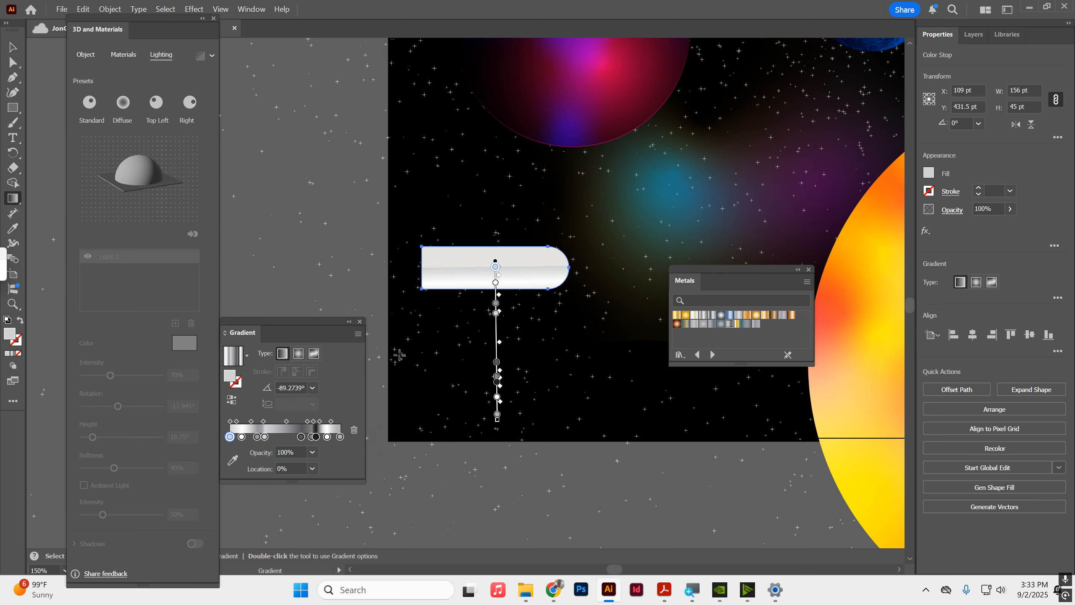
pyautogui.moveTo(497, 421)
pyautogui.mouseDown()
pyautogui.moveTo(488, 384)
pyautogui.moveTo(495, 240)
pyautogui.moveTo(490, 306)
pyautogui.mouseUp()
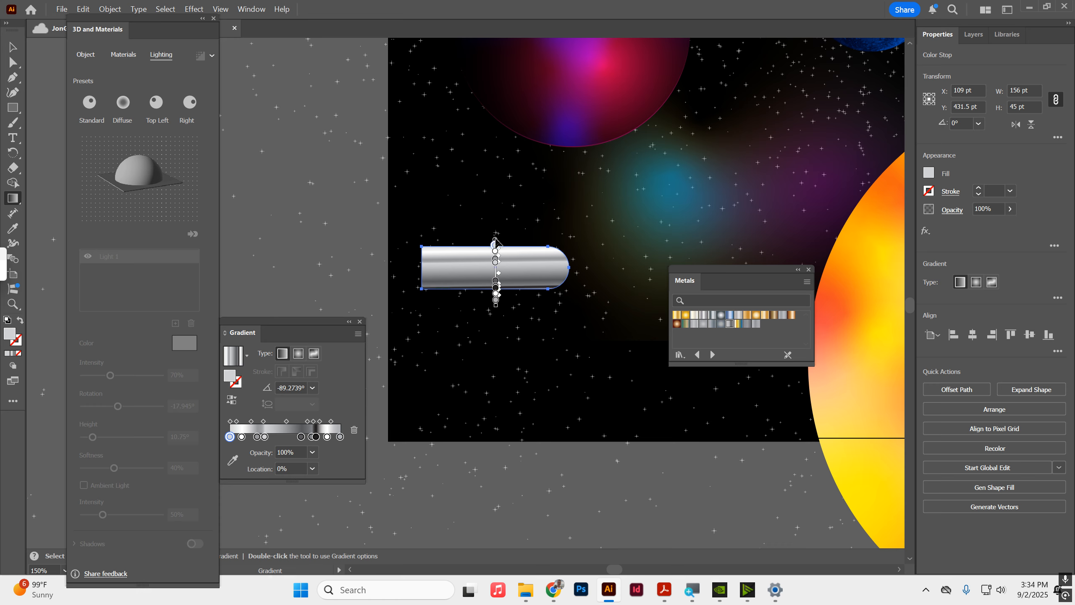
pyautogui.moveTo(496, 240); pyautogui.dragTo(496, 246)
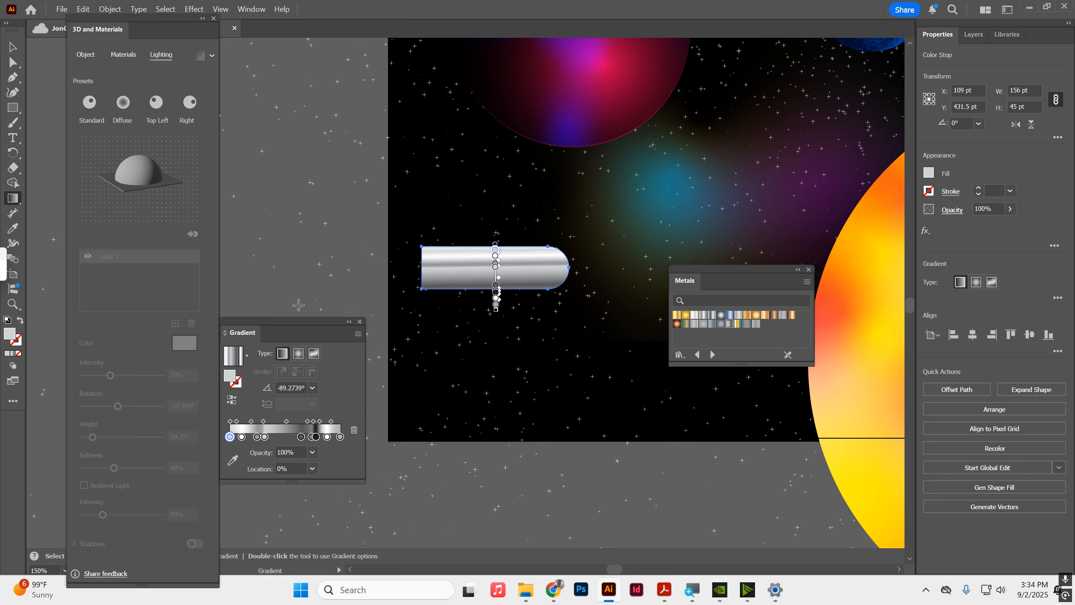
# Change the chrome fill to a radial gradient, extend it to the shape's ends, and flatten it to an aspect ratio of about 31.6%
pyautogui.click(296, 357)
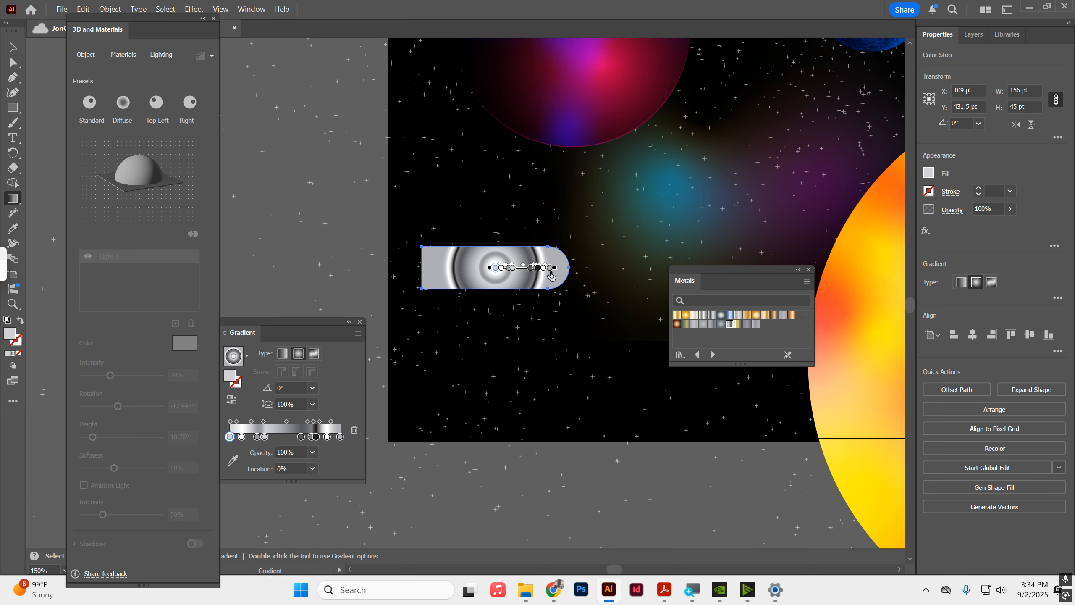
pyautogui.moveTo(557, 268); pyautogui.dragTo(575, 269)
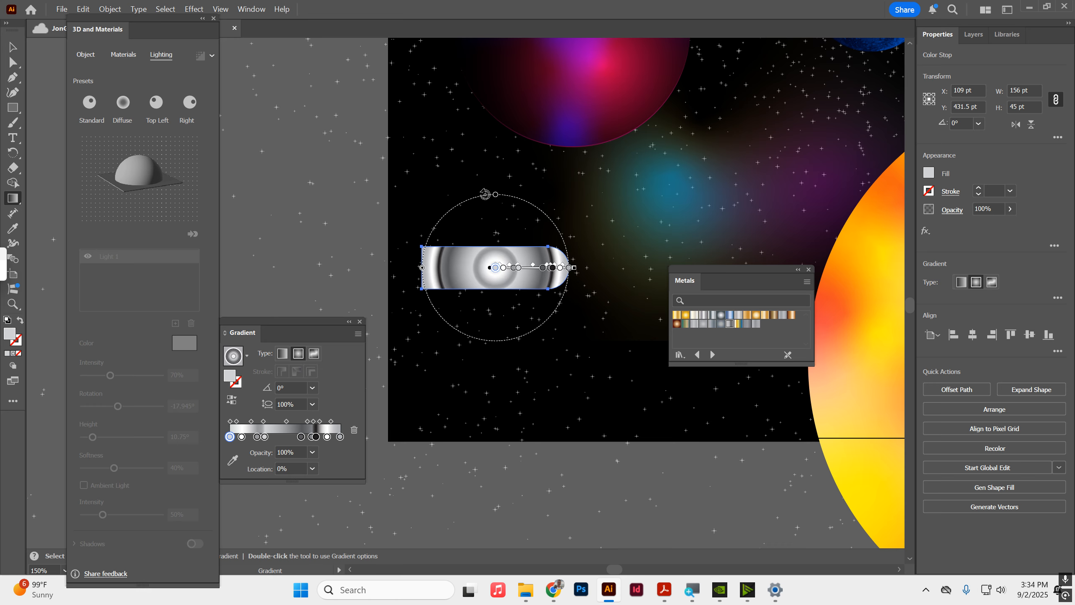
pyautogui.moveTo(495, 196); pyautogui.dragTo(494, 245)
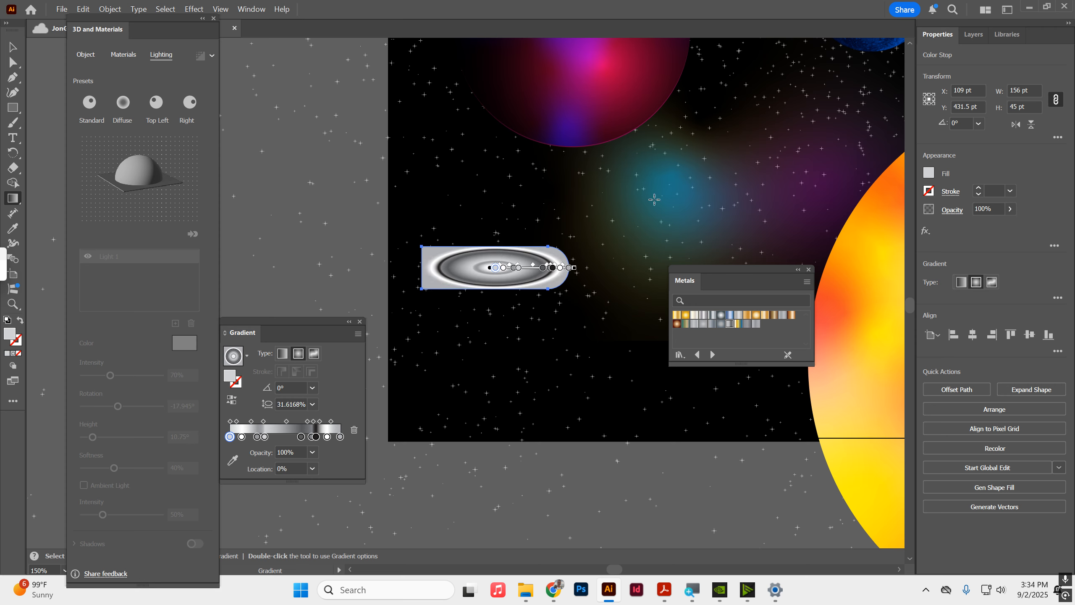
# Undo the radial gradient edits on the rounded shape, back to the lengthwise linear chrome fill, and deselect it
pyautogui.hotkey('ctrl', 'z')
pyautogui.hotkey('ctrl', 'z')
pyautogui.hotkey('ctrl', 'z')
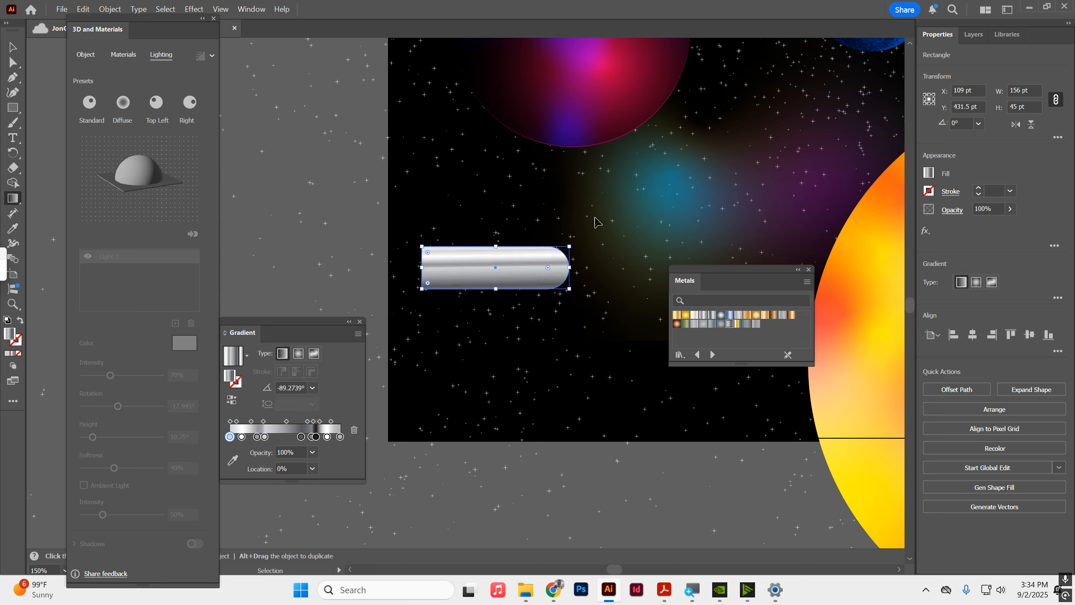
pyautogui.click(14, 48)
pyautogui.click(308, 196)
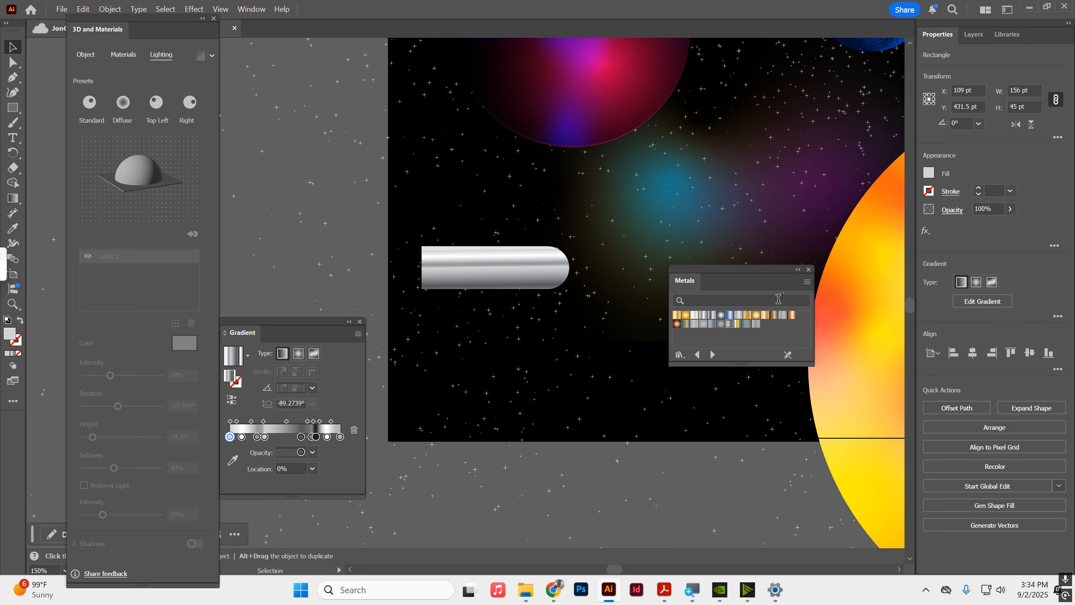
pyautogui.scroll(-1, 817, 249)
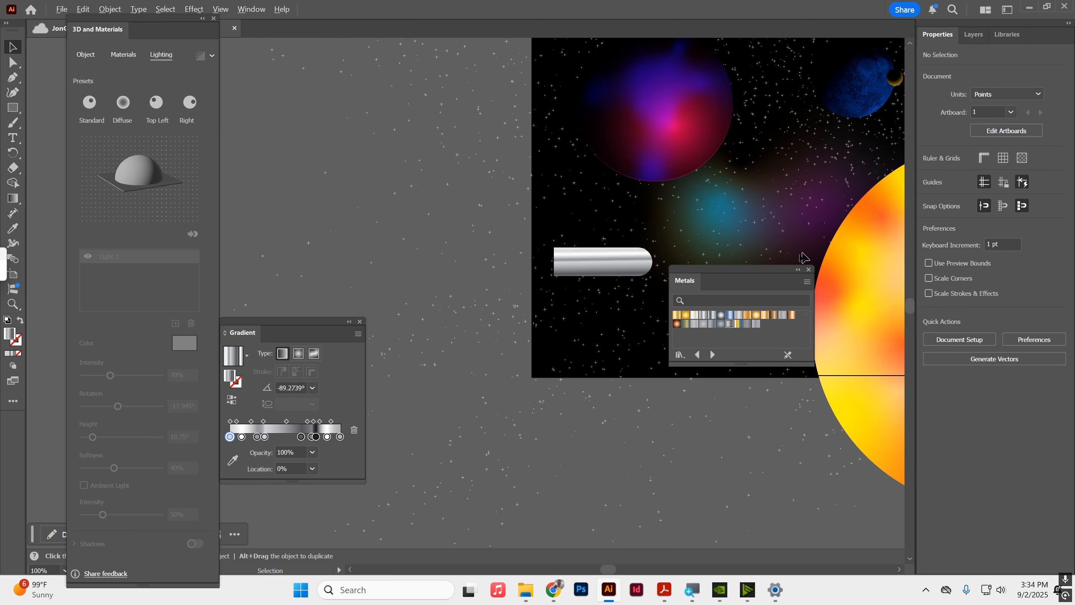
# Fill the rounded shape with the Steel Radial gradient from the Metals library and change its type to linear
pyautogui.click(638, 271)
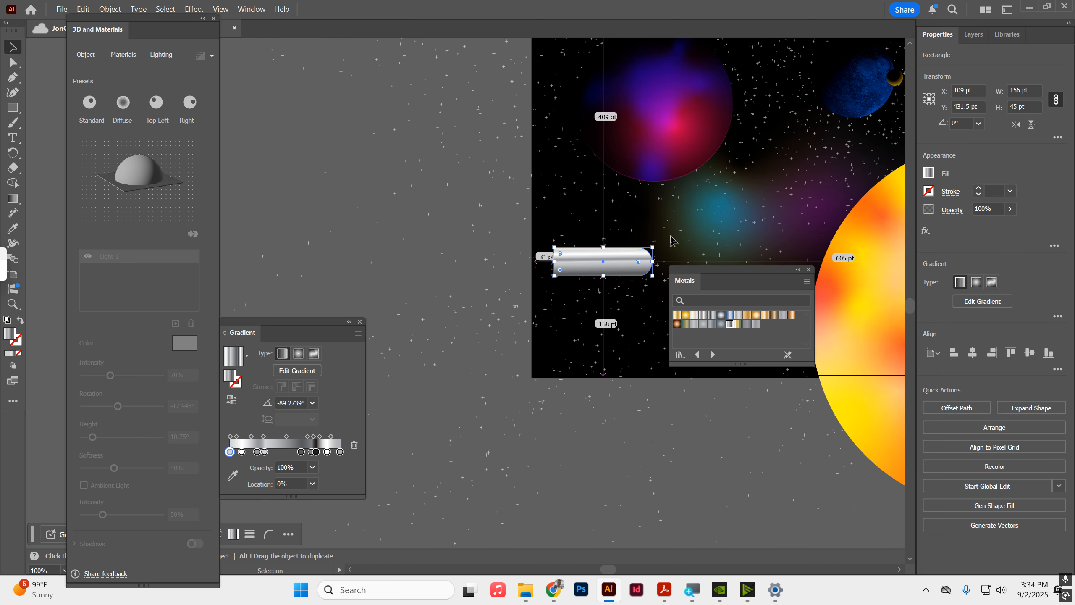
pyautogui.scroll(1, 673, 242)
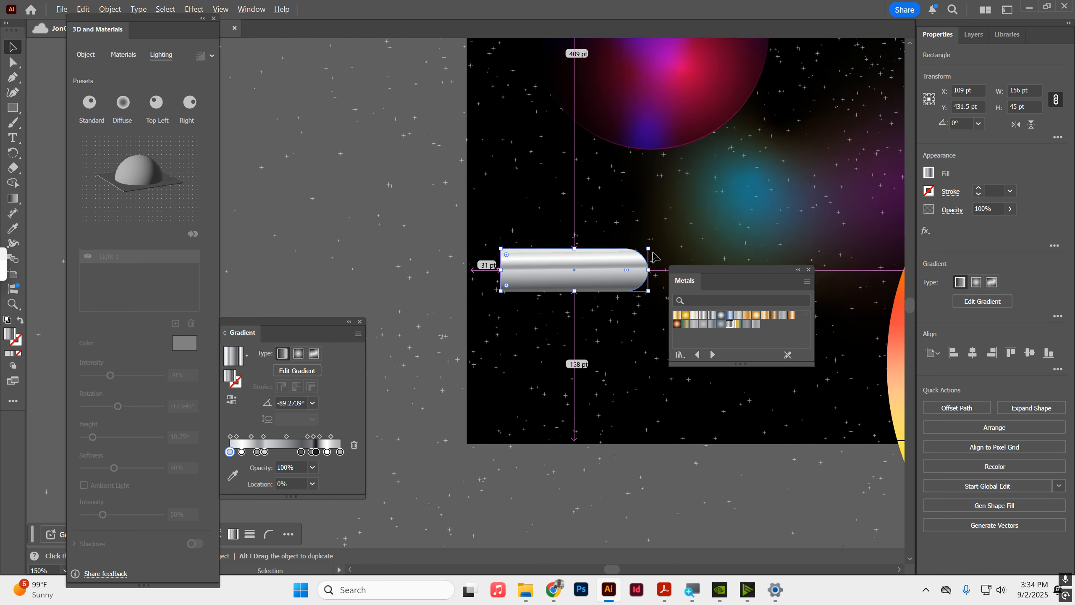
pyautogui.click(719, 317)
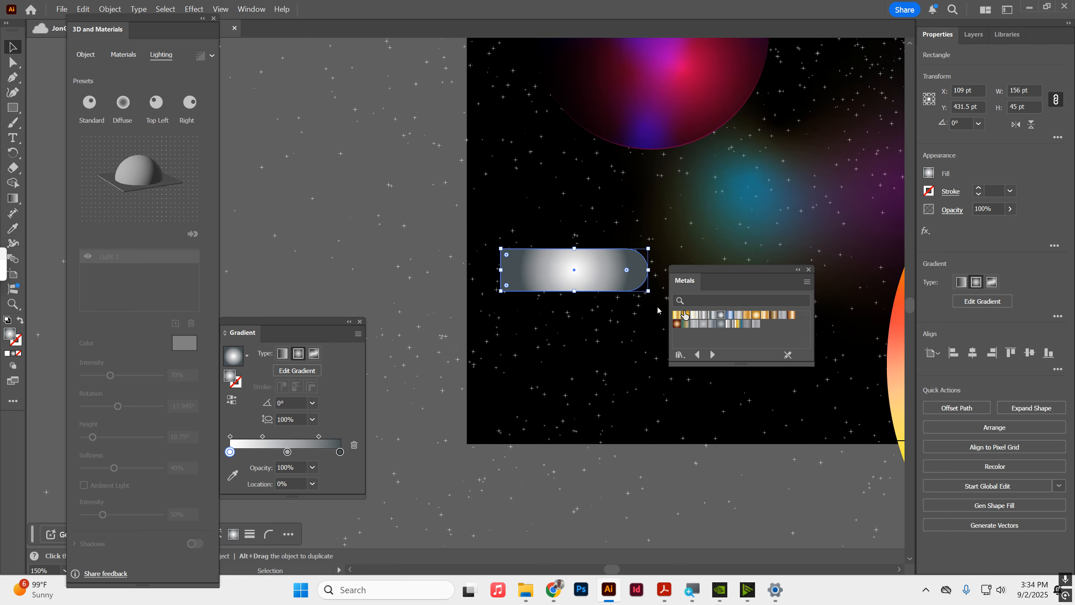
pyautogui.click(282, 354)
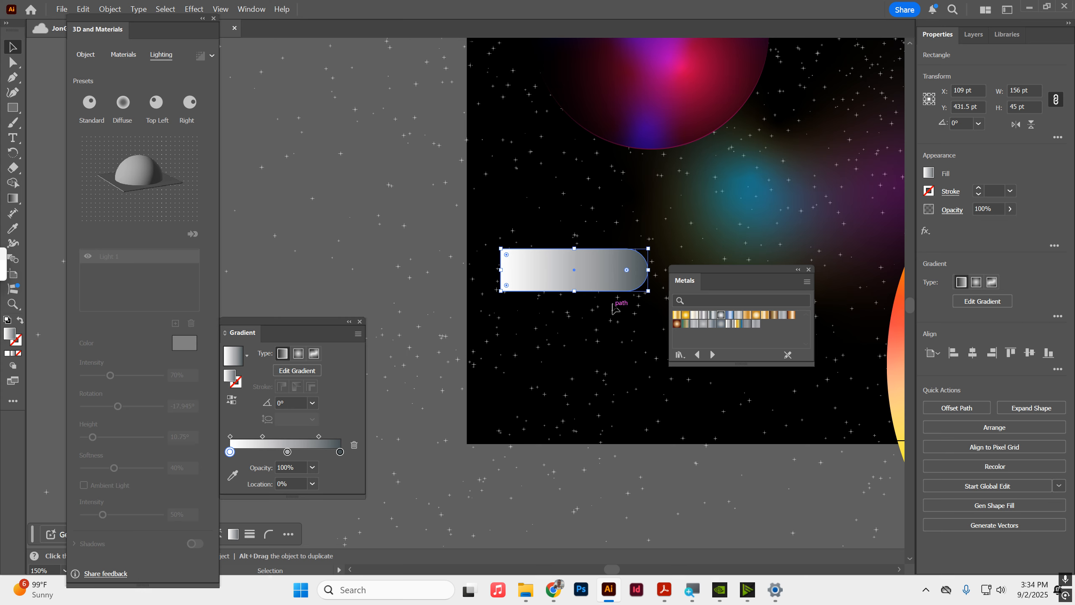
# Rotate the linear steel gradient to about -91.08° and fit its length to the rounded shape's height
pyautogui.press('g')
pyautogui.moveTo(656, 271)
pyautogui.mouseDown()
pyautogui.moveTo(618, 335)
pyautogui.moveTo(497, 397)
pyautogui.mouseUp()
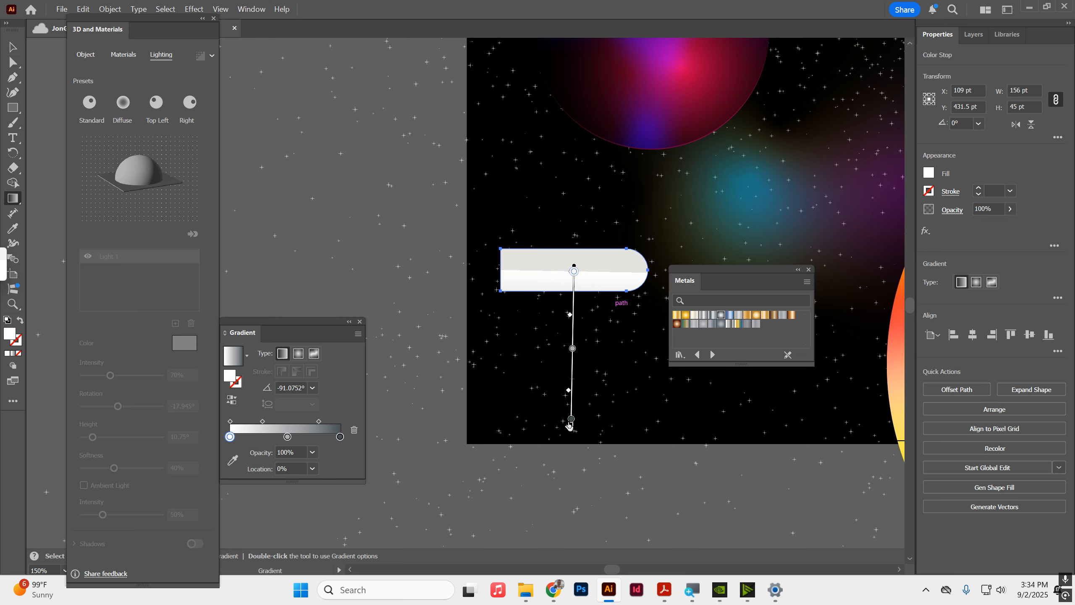
pyautogui.moveTo(571, 428)
pyautogui.mouseDown()
pyautogui.moveTo(583, 326)
pyautogui.moveTo(575, 321)
pyautogui.mouseUp()
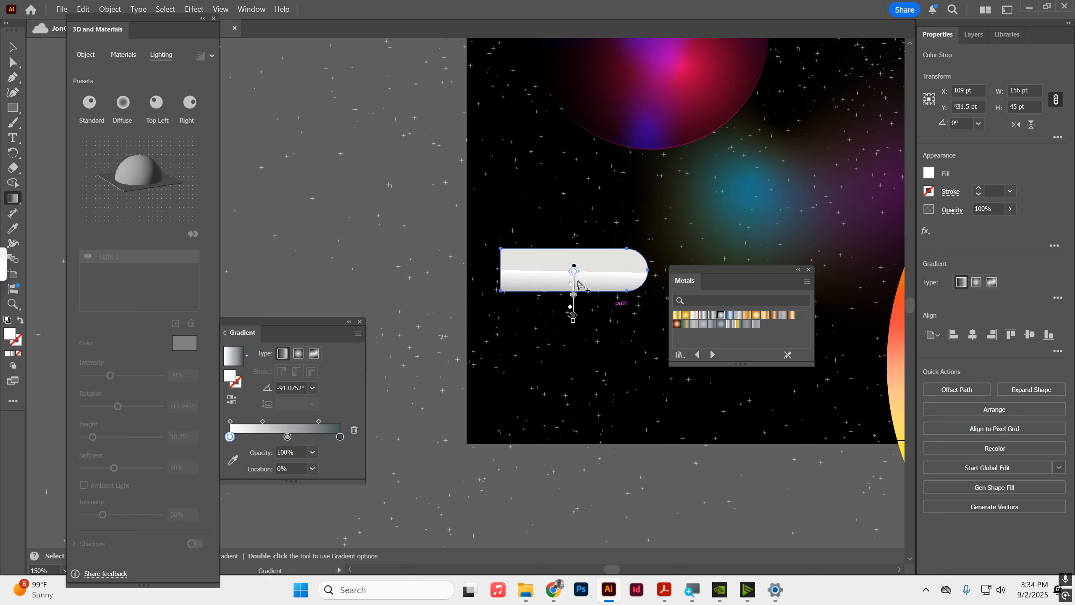
pyautogui.moveTo(573, 283); pyautogui.dragTo(576, 248)
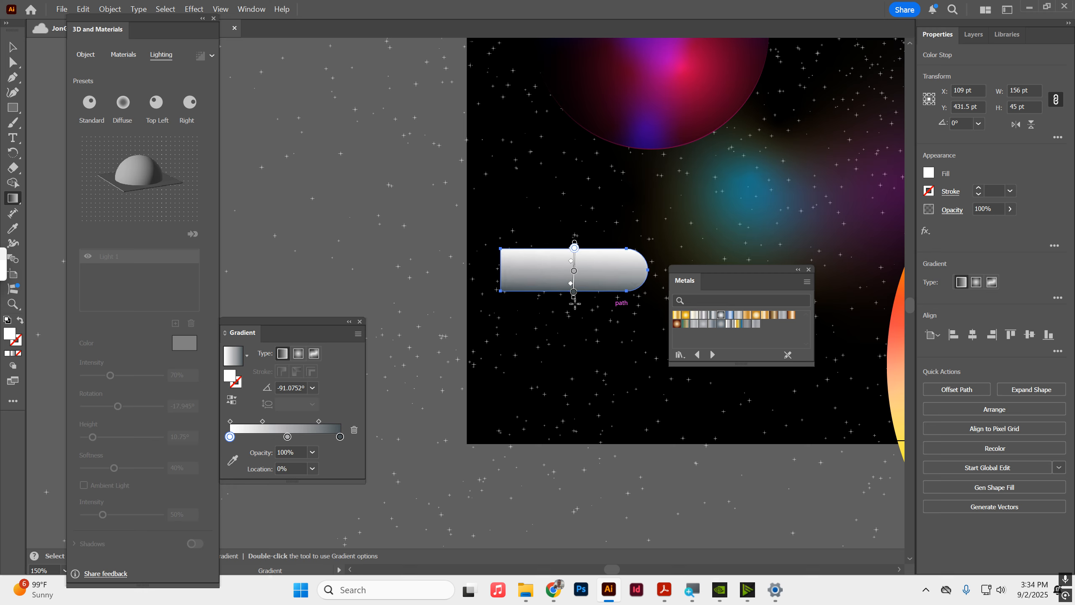
pyautogui.moveTo(575, 298); pyautogui.dragTo(576, 288)
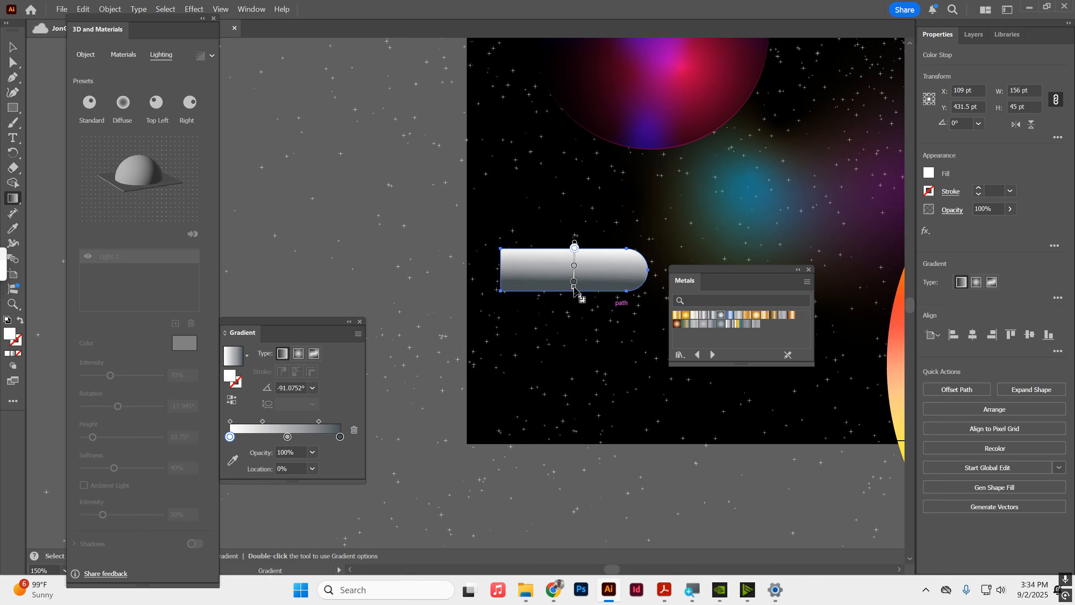
# Set the steel gradient's dark end stop to black (000000) and deselect the rounded shape
pyautogui.doubleClick(340, 437)
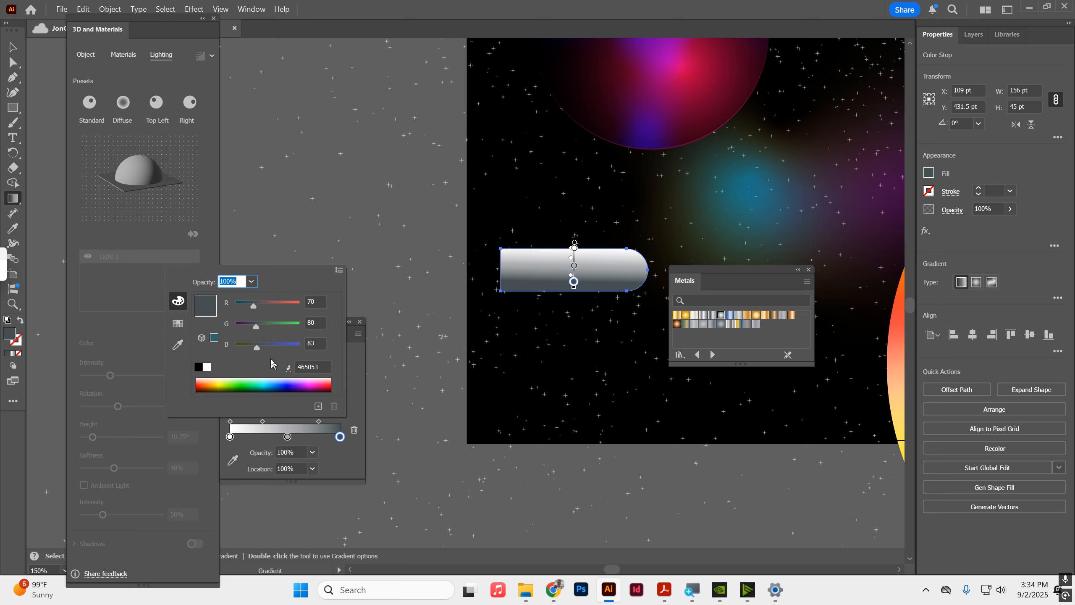
pyautogui.click(198, 368)
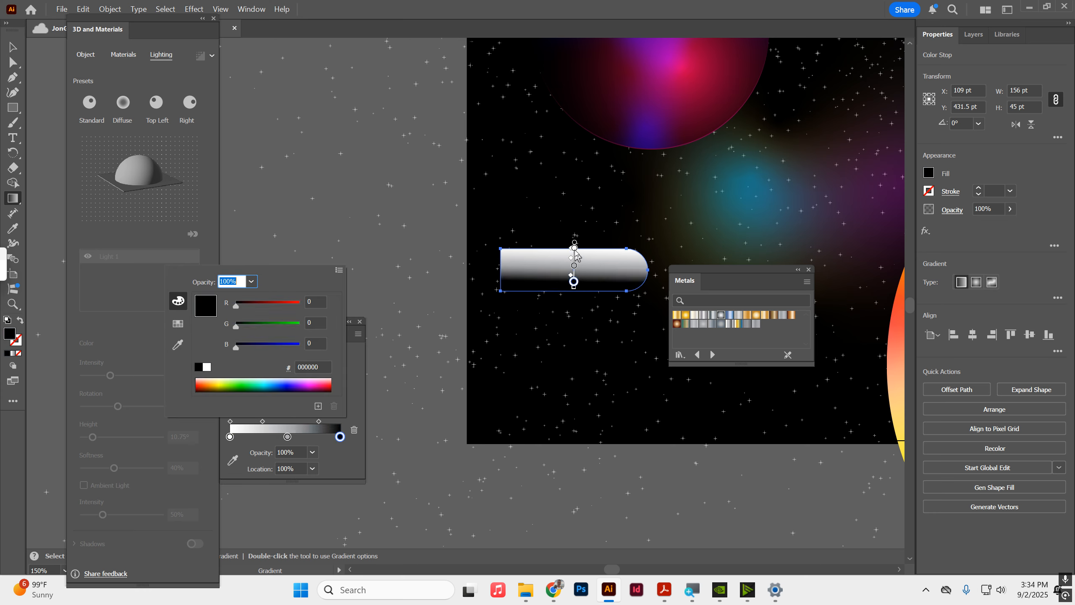
pyautogui.click(12, 47)
pyautogui.click(332, 147)
pyautogui.hotkey('ctrl', 'z')
pyautogui.click(389, 269)
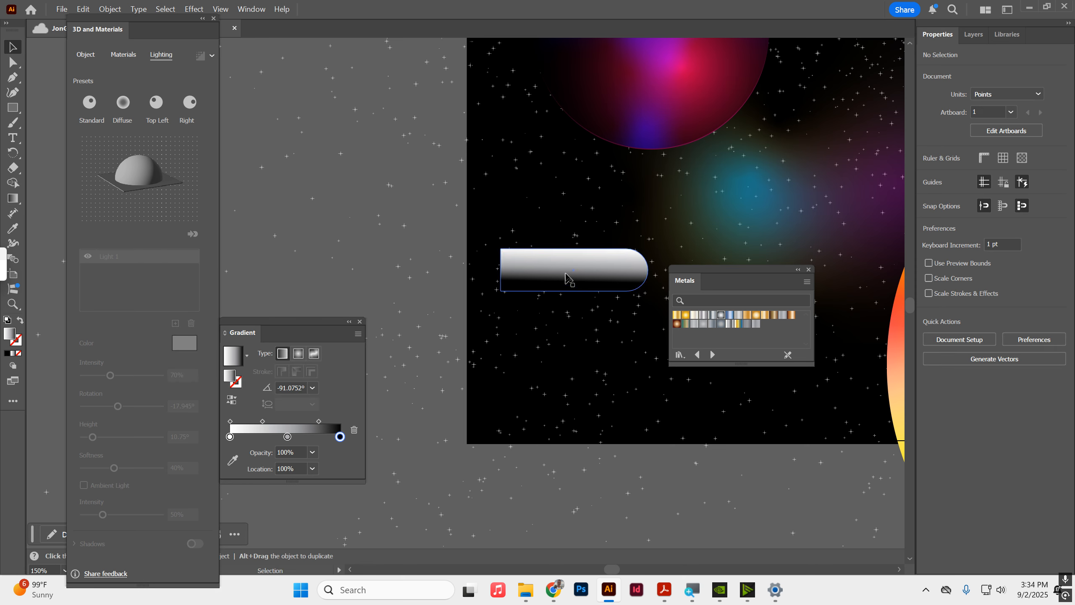
# Draw a rectangle about 43 by 37 pt beside the artboard and spread its two left corners vertically into a flared nozzle
pyautogui.click(12, 108)
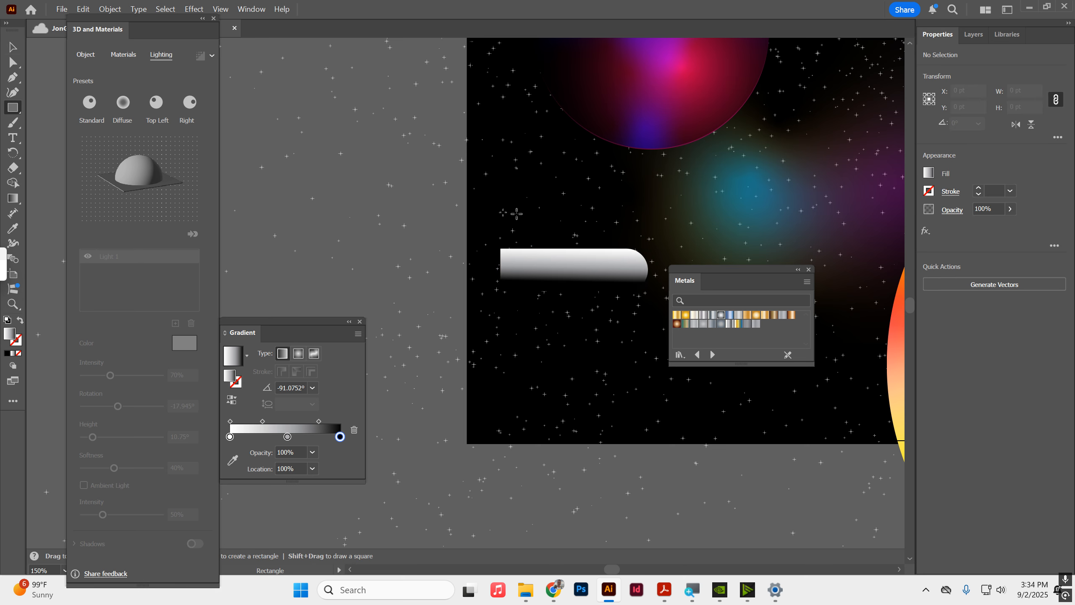
pyautogui.moveTo(431, 210); pyautogui.dragTo(471, 244)
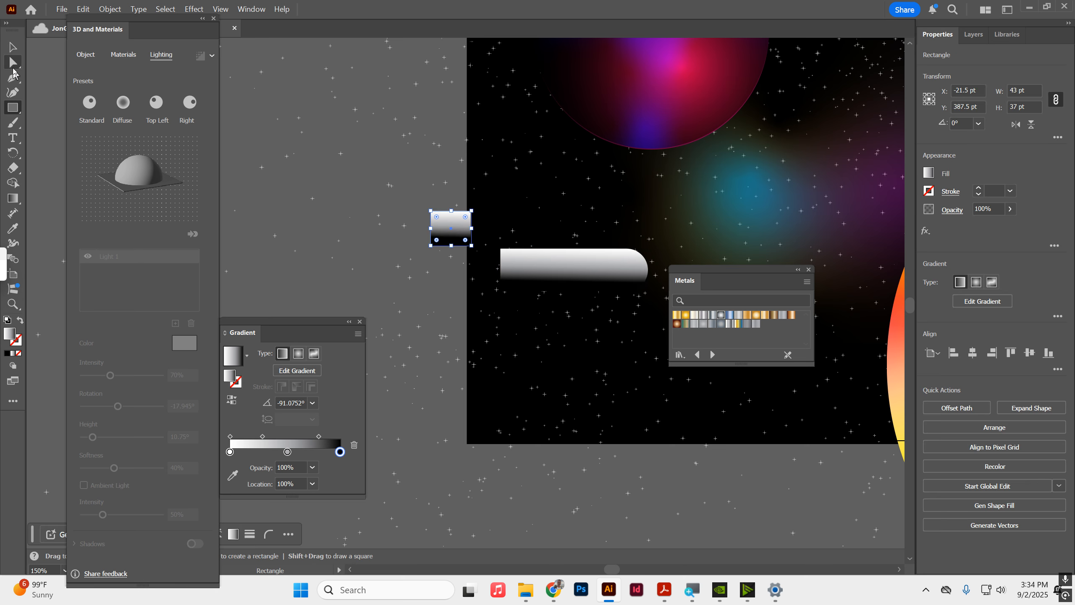
pyautogui.press('a')
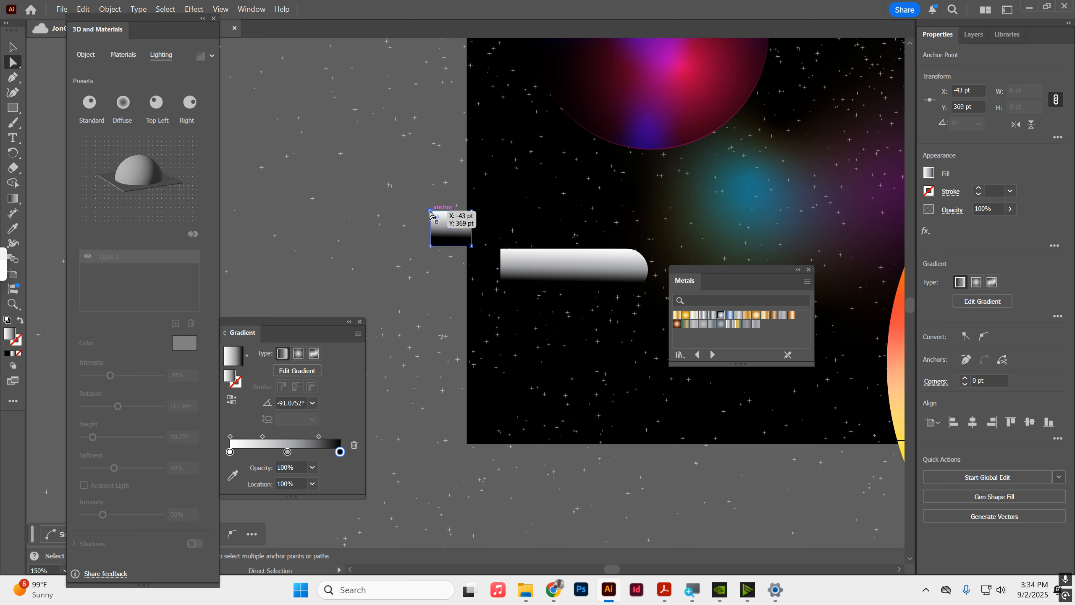
pyautogui.moveTo(430, 210); pyautogui.dragTo(430, 196)
pyautogui.keyDown('shift'); pyautogui.click(430, 245); pyautogui.keyUp('shift')
pyautogui.moveTo(430, 246); pyautogui.dragTo(428, 259)
pyautogui.hotkey('ctrl', 'z')
pyautogui.click(430, 246)
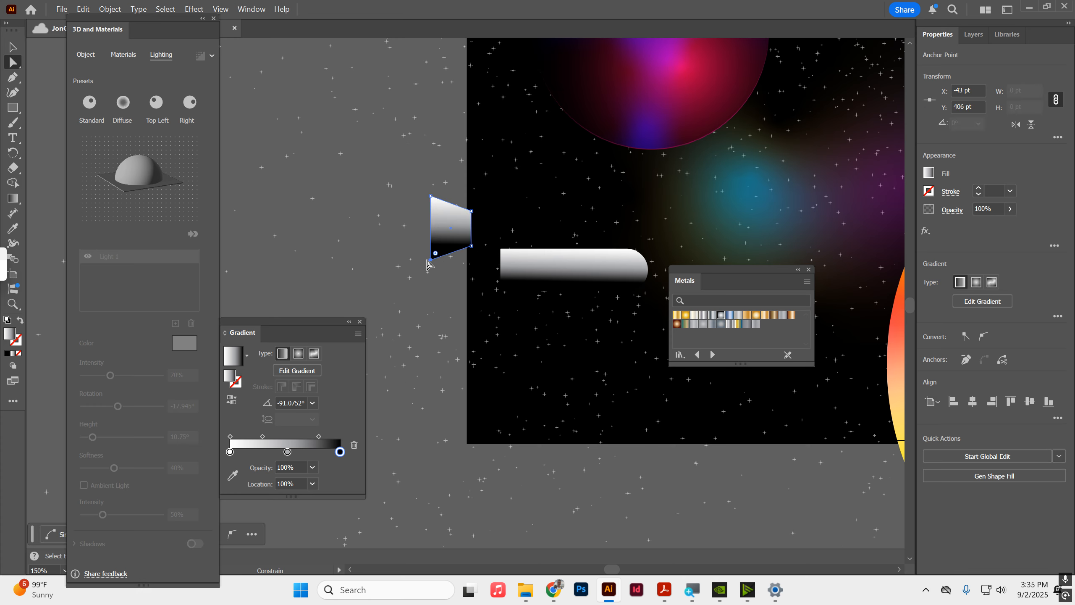
pyautogui.click(12, 48)
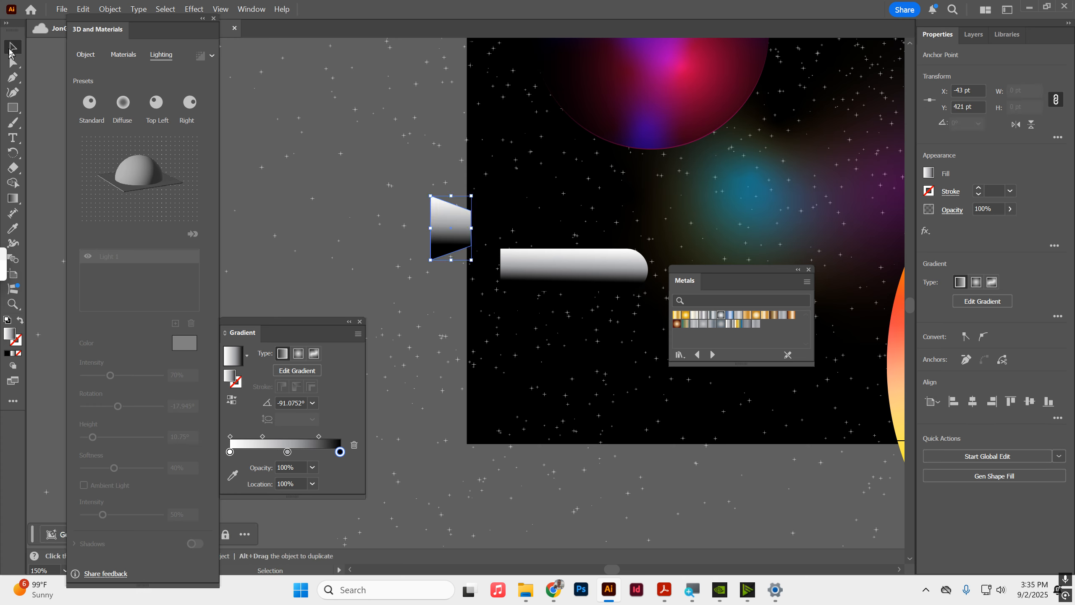
# Fill the nozzle with a golden radial metal gradient and place two small copies of it at the rocket body's tail
pyautogui.click(755, 317)
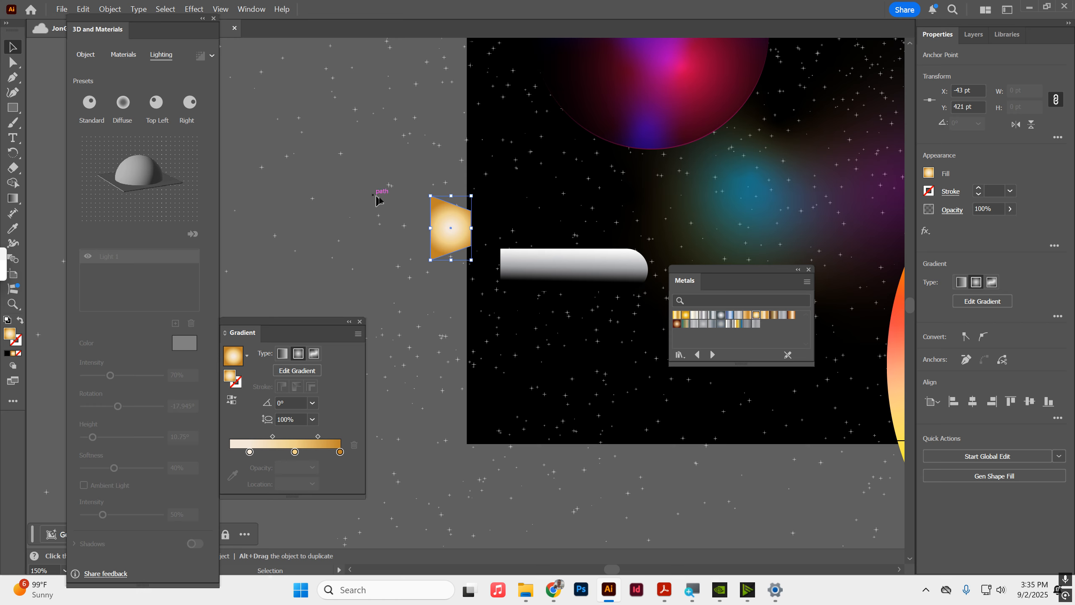
pyautogui.moveTo(451, 218); pyautogui.dragTo(514, 280)
pyautogui.scroll(1, 488, 269)
pyautogui.scroll(3, 487, 269)
pyautogui.hotkey('ctrl', 'shift', 'a')
pyautogui.scroll(-2, 535, 150)
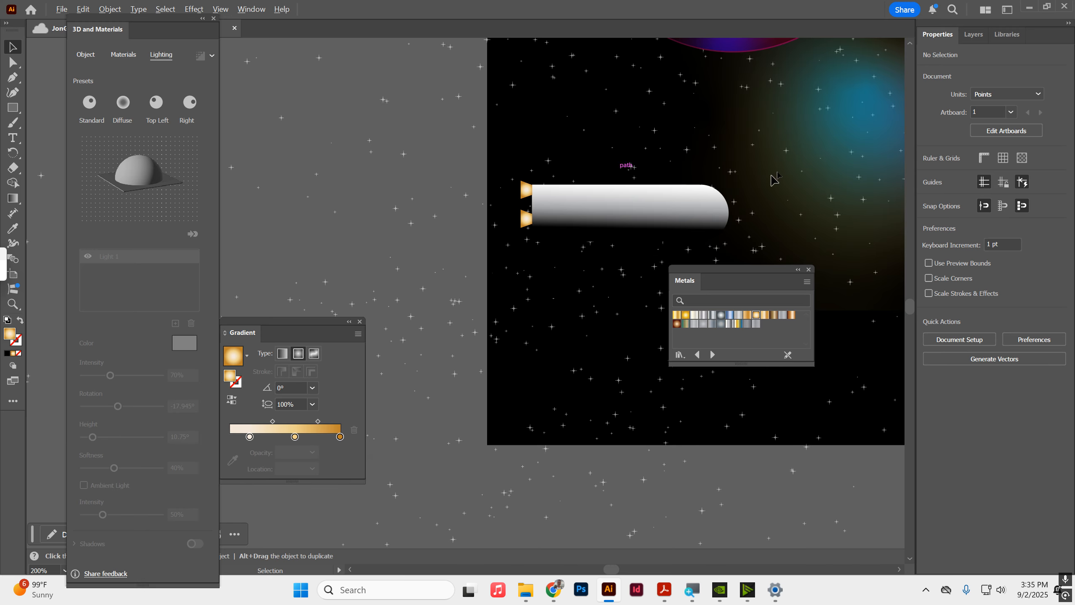
pyautogui.moveTo(764, 148); pyautogui.dragTo(649, 233)
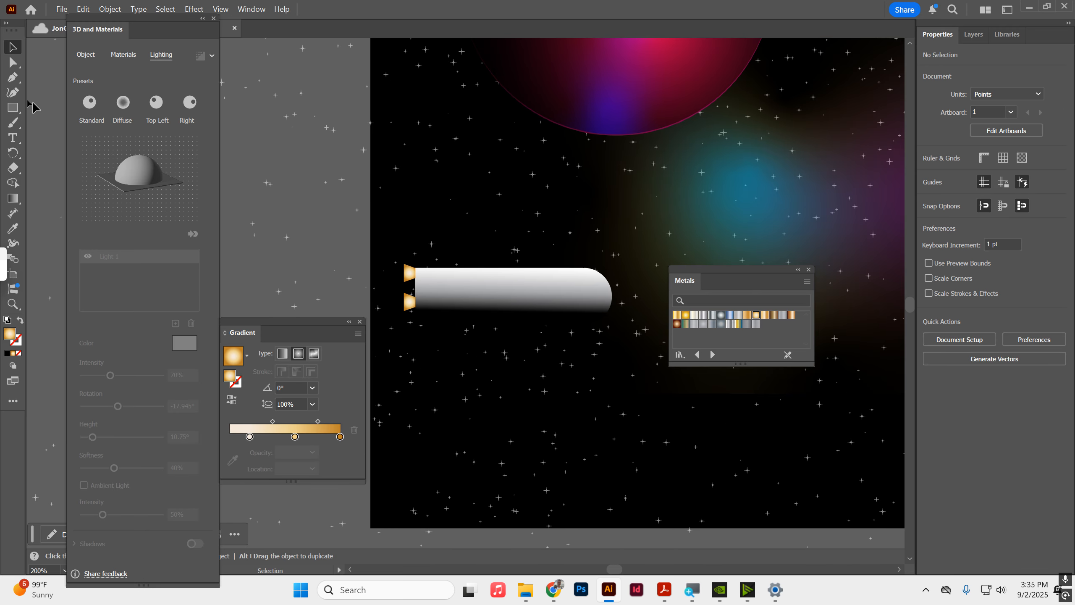
# Draw a window rectangle about 40 by 12 pt near the rocket's nose and fully round its upper-right corner
pyautogui.click(12, 107)
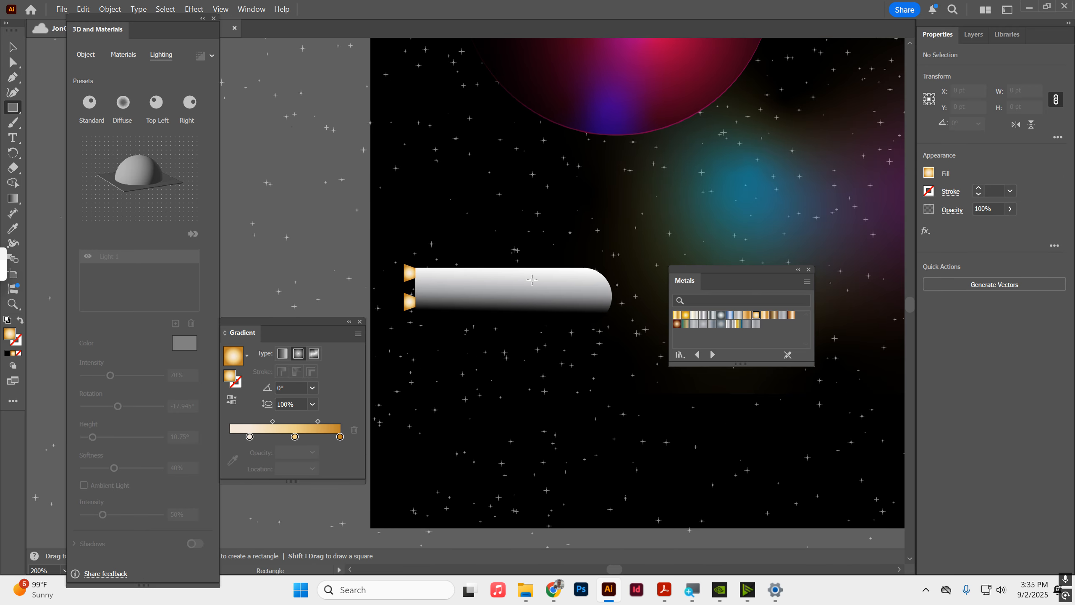
pyautogui.moveTo(541, 276); pyautogui.dragTo(593, 291)
pyautogui.scroll(3, 627, 290)
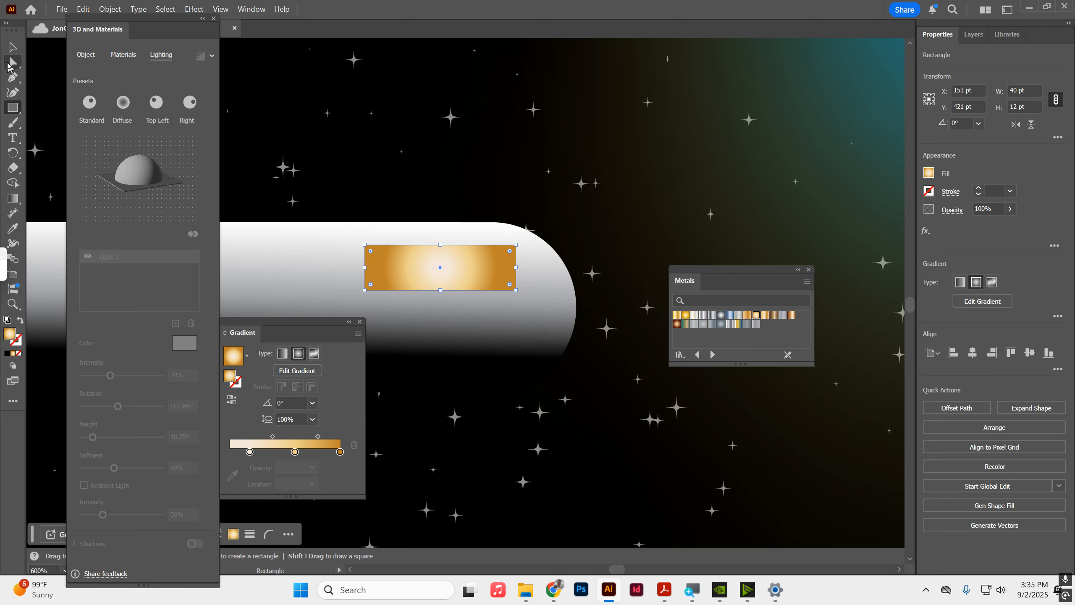
pyautogui.click(9, 64)
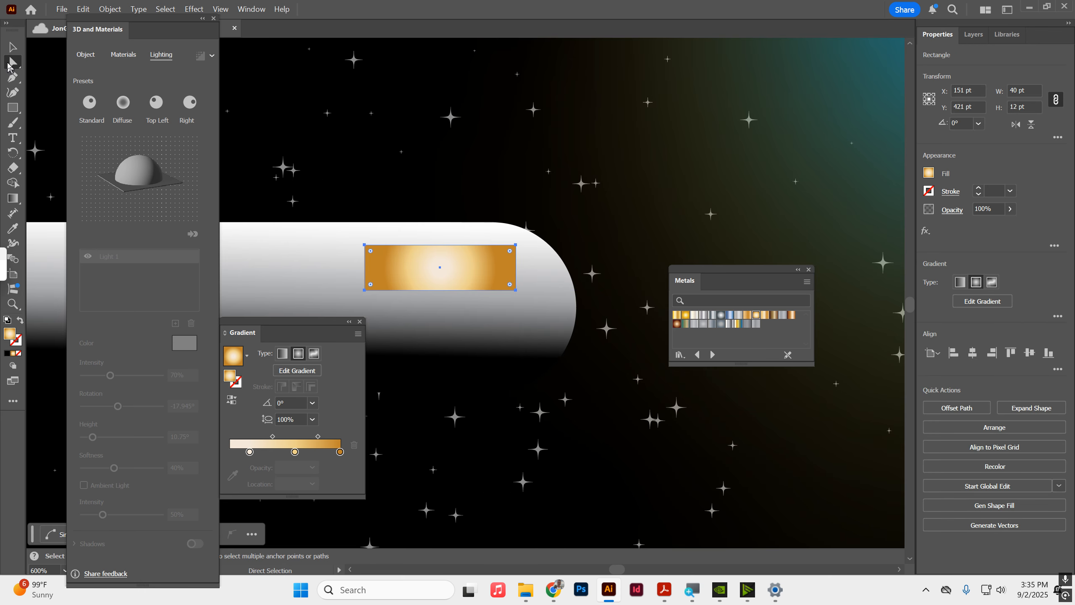
pyautogui.click(516, 246)
pyautogui.moveTo(510, 251); pyautogui.dragTo(397, 292)
pyautogui.click(336, 165)
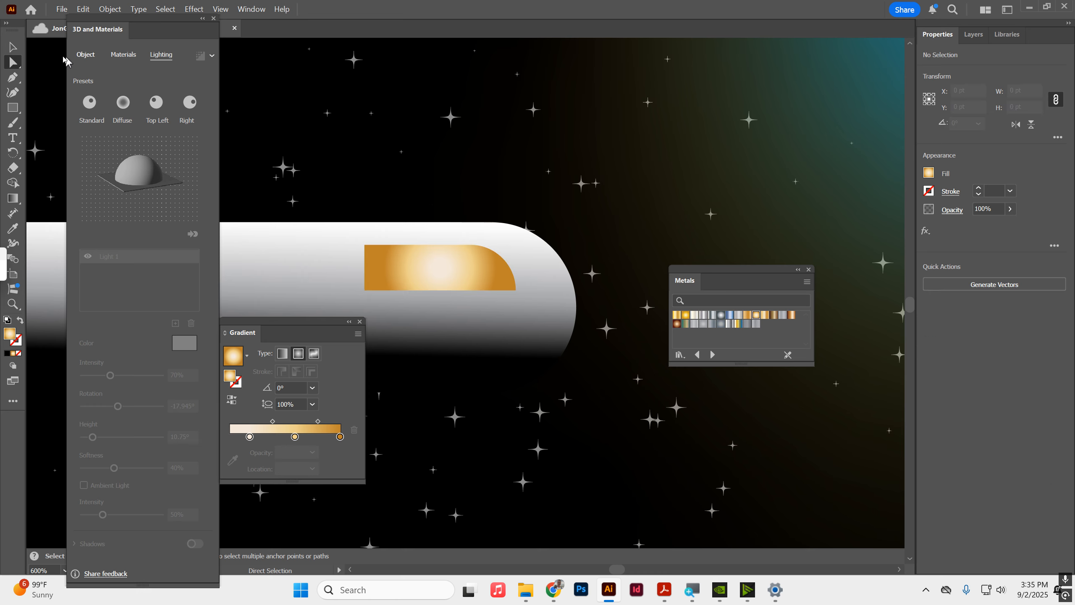
# Move the window closer to the nose, at about X 157 pt, and fill it with the Steel Radial gradient
pyautogui.click(6, 49)
pyautogui.moveTo(428, 266); pyautogui.dragTo(451, 271)
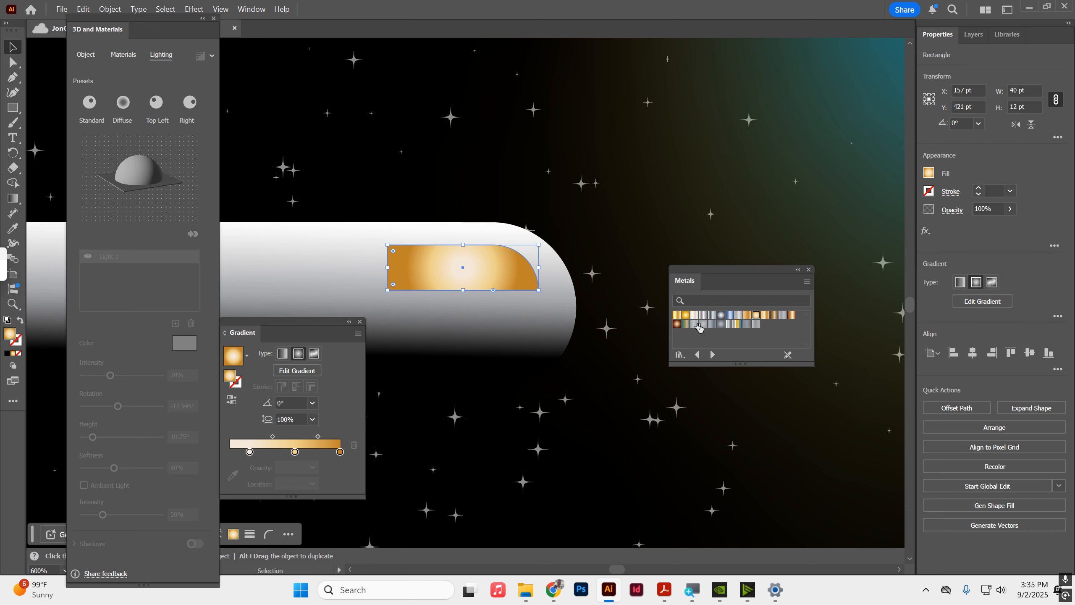
pyautogui.click(686, 325)
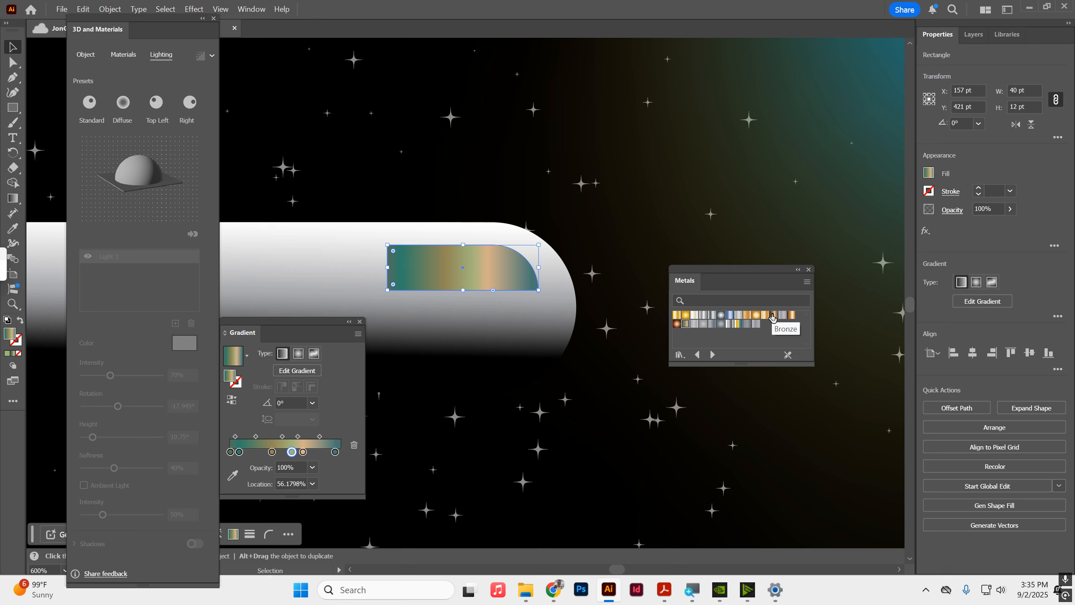
pyautogui.click(789, 319)
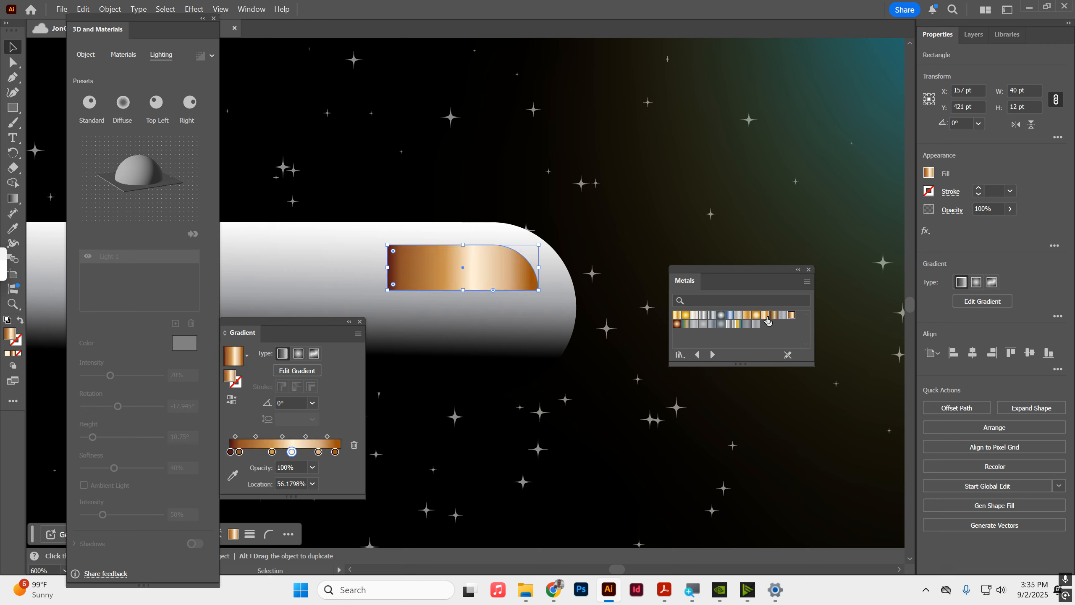
pyautogui.click(712, 315)
pyautogui.click(721, 315)
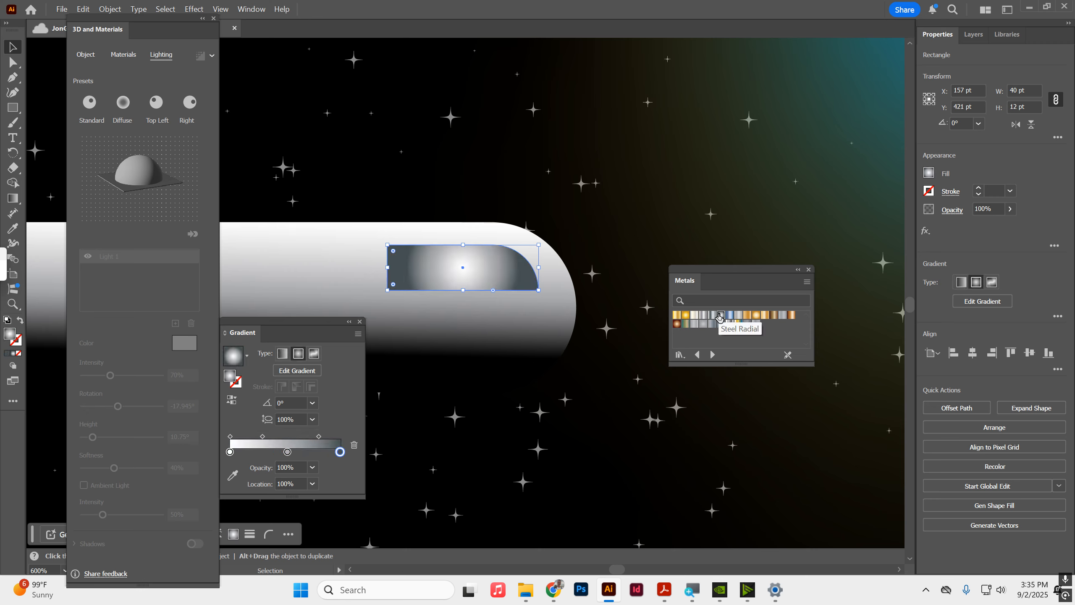
pyautogui.click(365, 127)
pyautogui.scroll(-3, 365, 127)
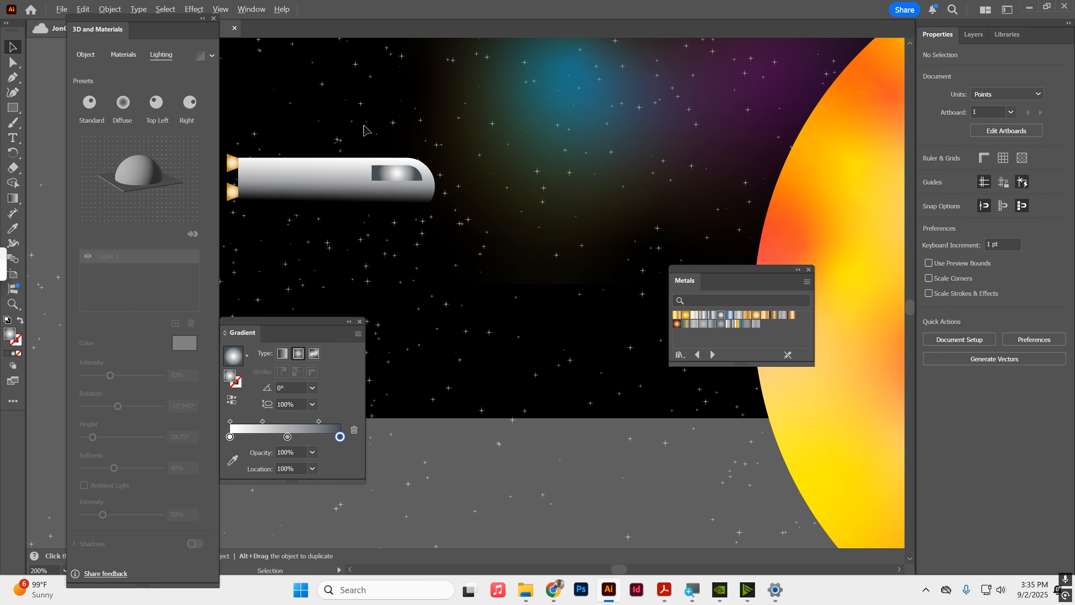
pyautogui.moveTo(491, 202); pyautogui.dragTo(569, 200)
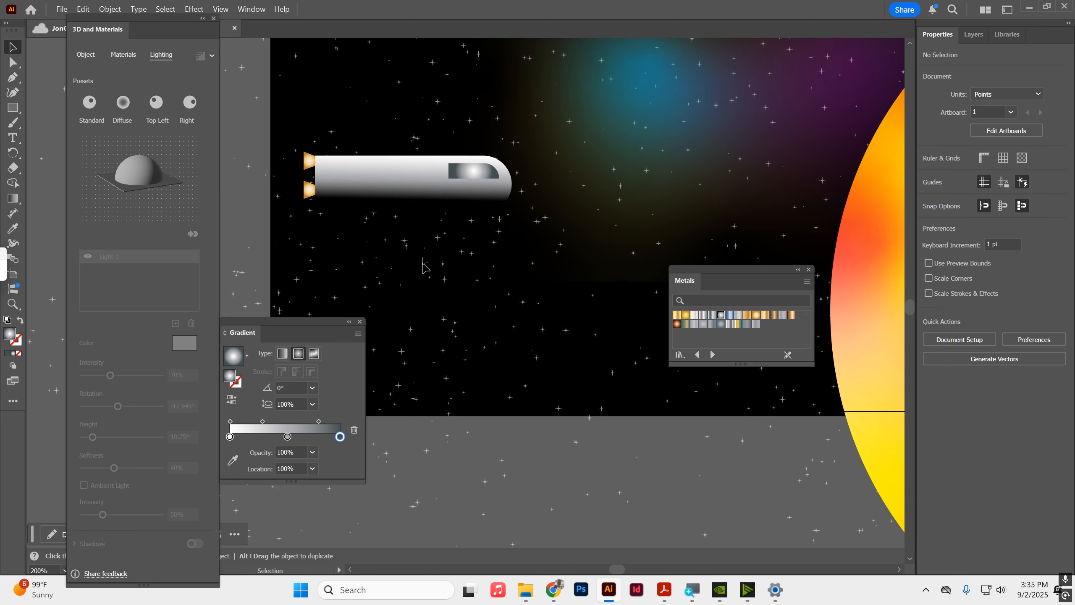
# Adjust the placement of the golden nozzles at the rocket's tail and undo the last nozzle move
pyautogui.moveTo(309, 195); pyautogui.dragTo(309, 210)
pyautogui.moveTo(308, 161); pyautogui.dragTo(311, 184)
pyautogui.hotkey('ctrl', 'z')
pyautogui.click(541, 68)
pyautogui.press('space')
pyautogui.moveTo(547, 62); pyautogui.dragTo(378, 238)
pyautogui.scroll(-1, 460, 226)
pyautogui.scroll(-1, 471, 221)
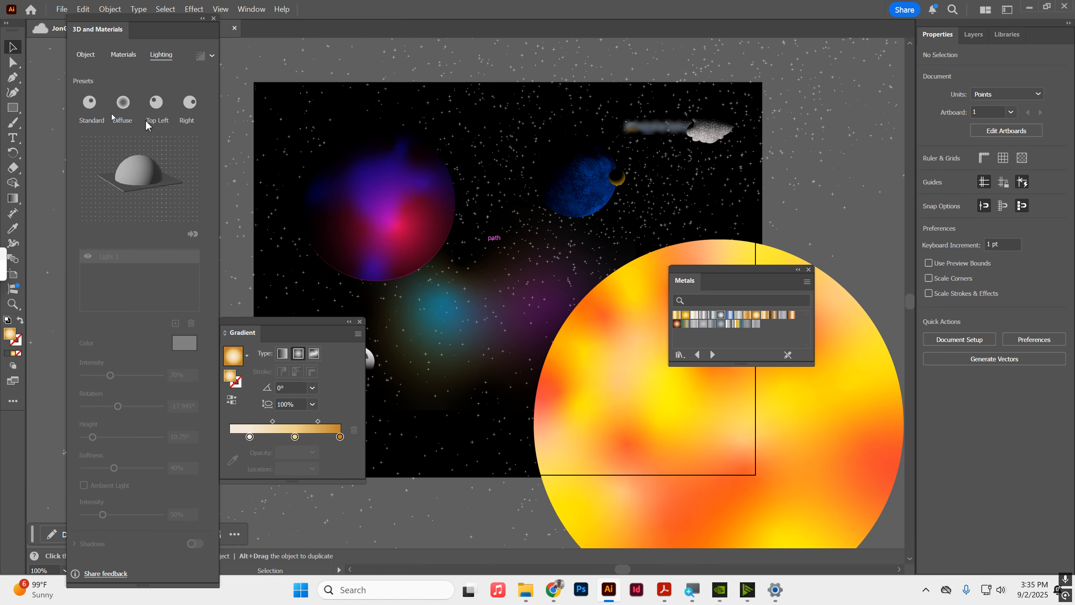
# Draw a rectangle about 64 by 85 pt in the open space between the purple planet and the blue planet
pyautogui.click(12, 108)
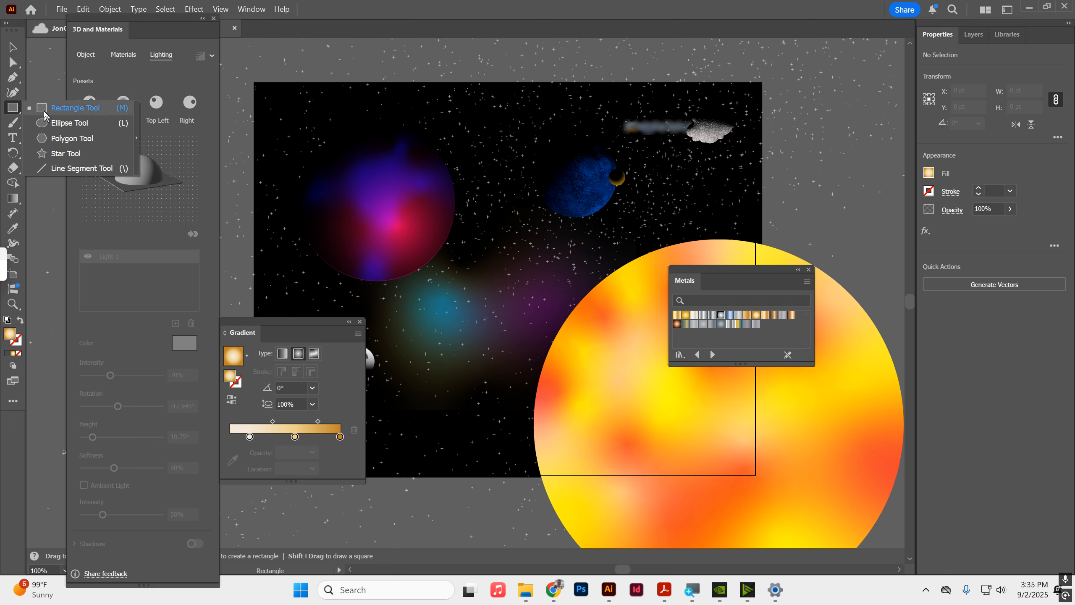
pyautogui.click(48, 111)
pyautogui.moveTo(481, 226); pyautogui.dragTo(521, 280)
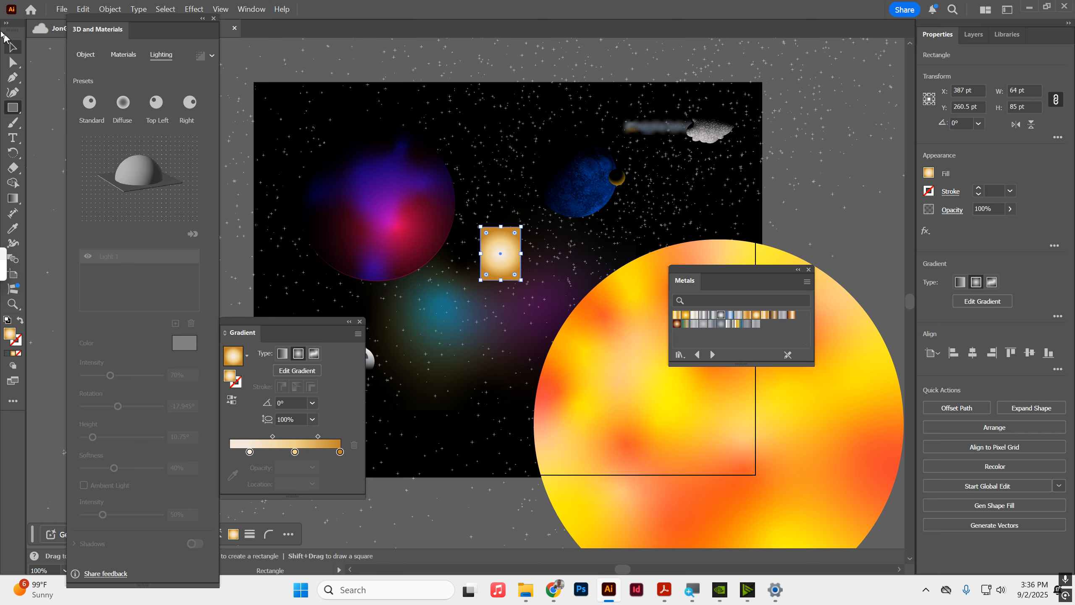
# Round the golden rectangle's upper corners to 32 pt and draw a rectangle about 124 by 195 pt below it
pyautogui.click(12, 63)
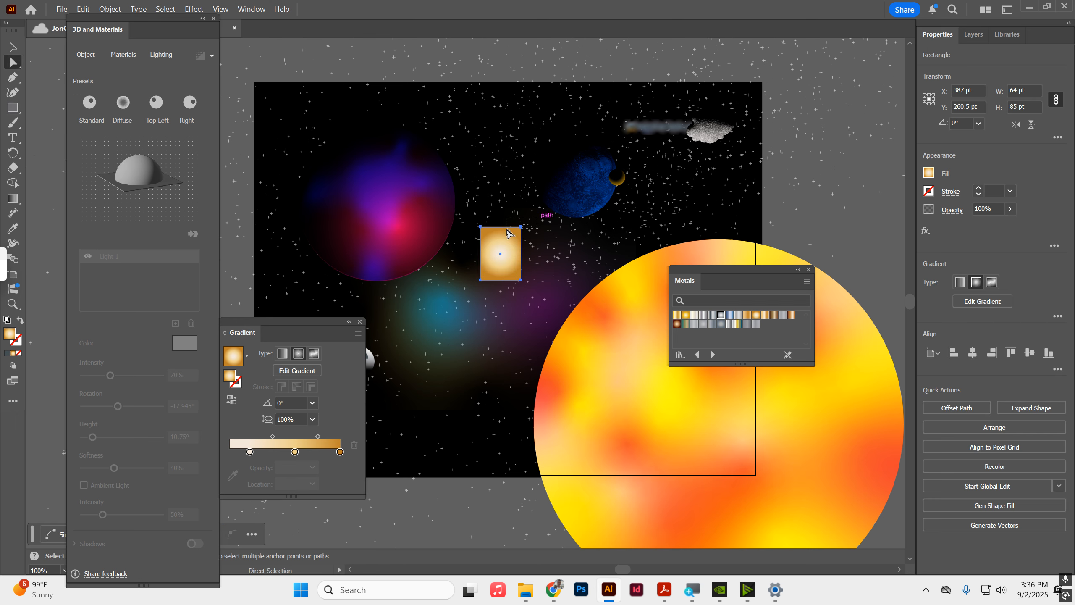
pyautogui.moveTo(451, 244); pyautogui.dragTo(495, 321)
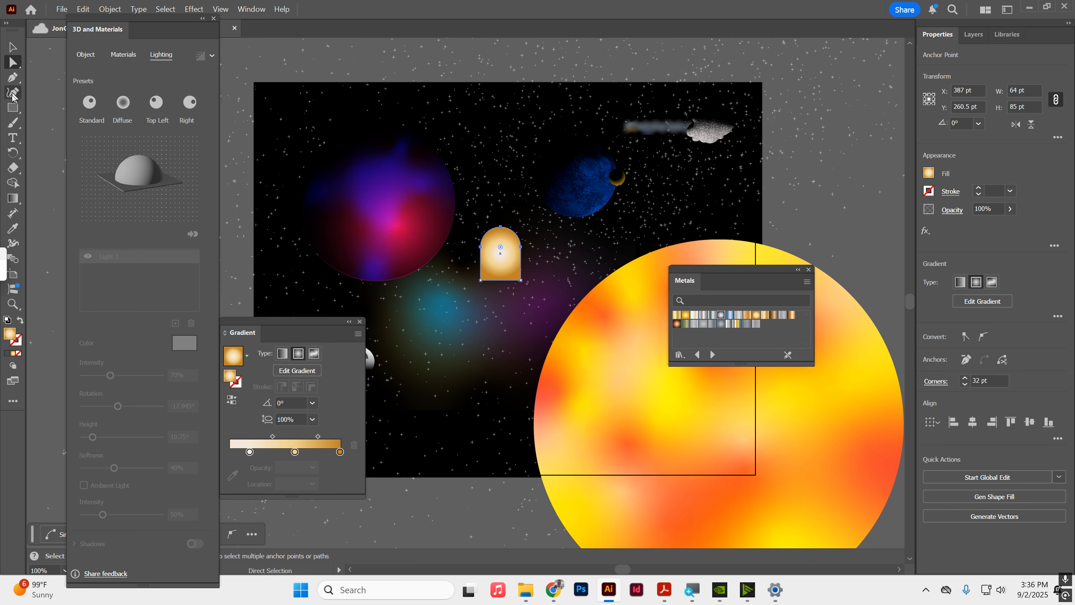
pyautogui.click(13, 107)
pyautogui.moveTo(462, 276); pyautogui.dragTo(541, 399)
# Round the two upper corners of the larger golden rectangle to about 47 pt
pyautogui.press('a')
pyautogui.click(465, 279)
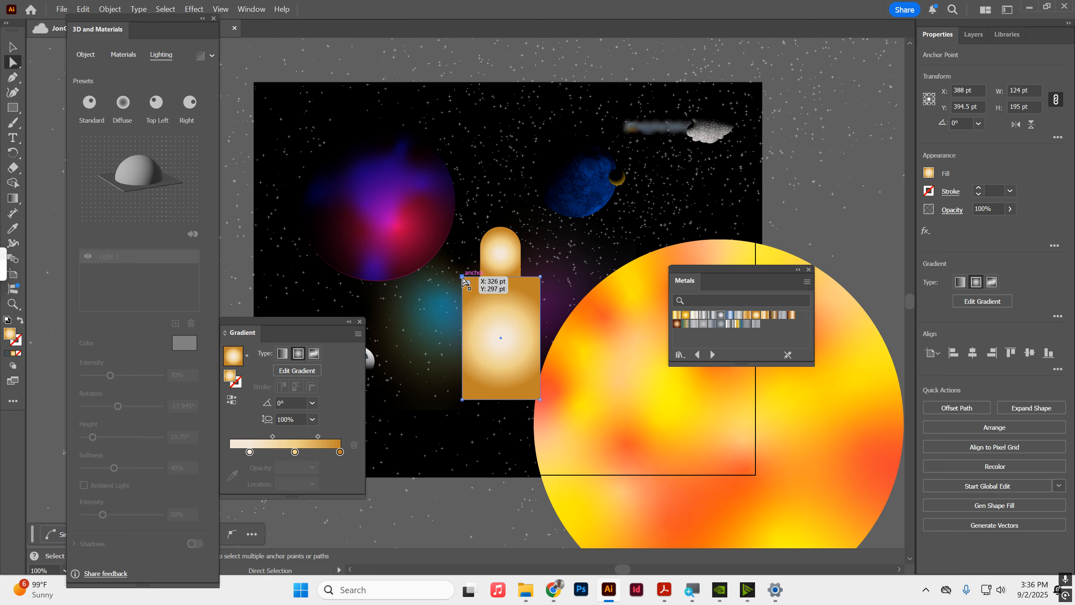
pyautogui.moveTo(534, 284); pyautogui.dragTo(530, 325)
# Select both golden shapes and scale them down together to about 18 by 39 pt
pyautogui.press('v')
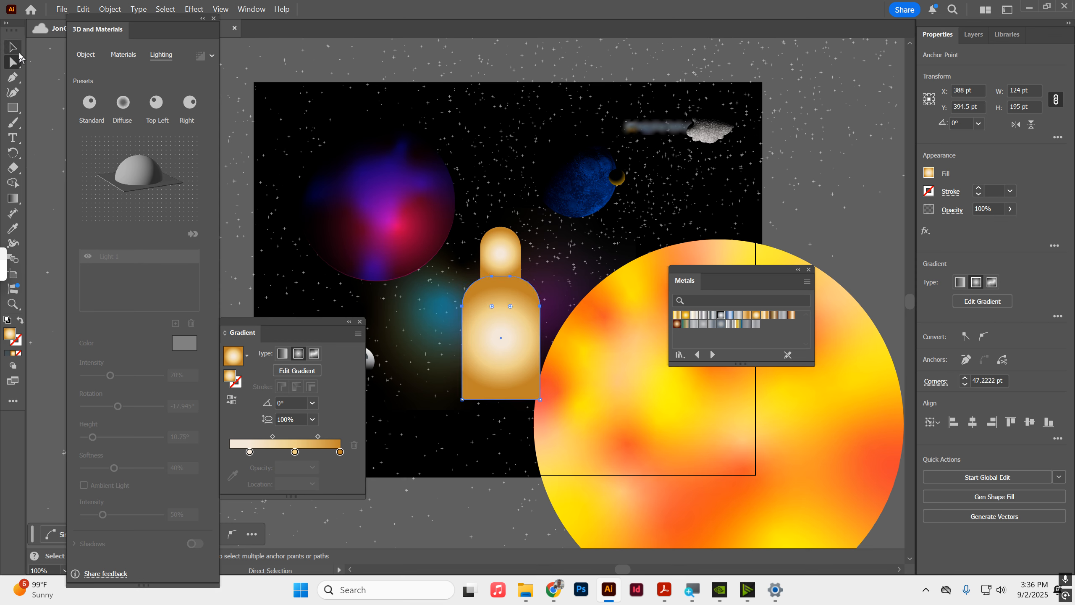
pyautogui.keyDown('shift'); pyautogui.click(492, 244); pyautogui.keyUp('shift')
pyautogui.moveTo(540, 228); pyautogui.dragTo(508, 284)
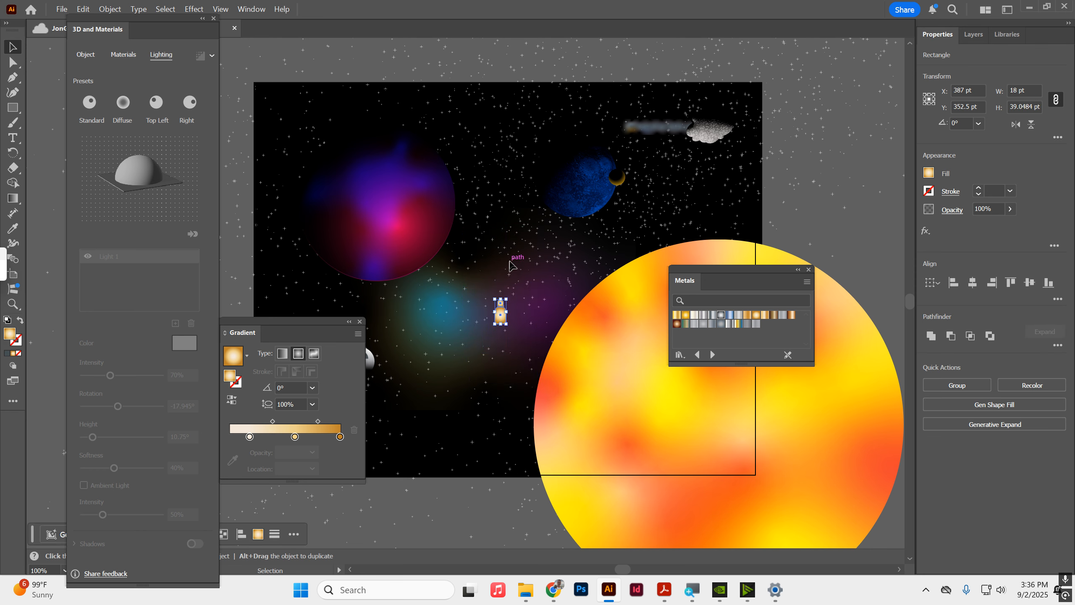
pyautogui.click(504, 240)
# Draw a visor rectangle about 7 by 8 pt inside the upper golden shape and fill it with a silver radial Metals gradient
pyautogui.hscroll(-3, 530, 176)
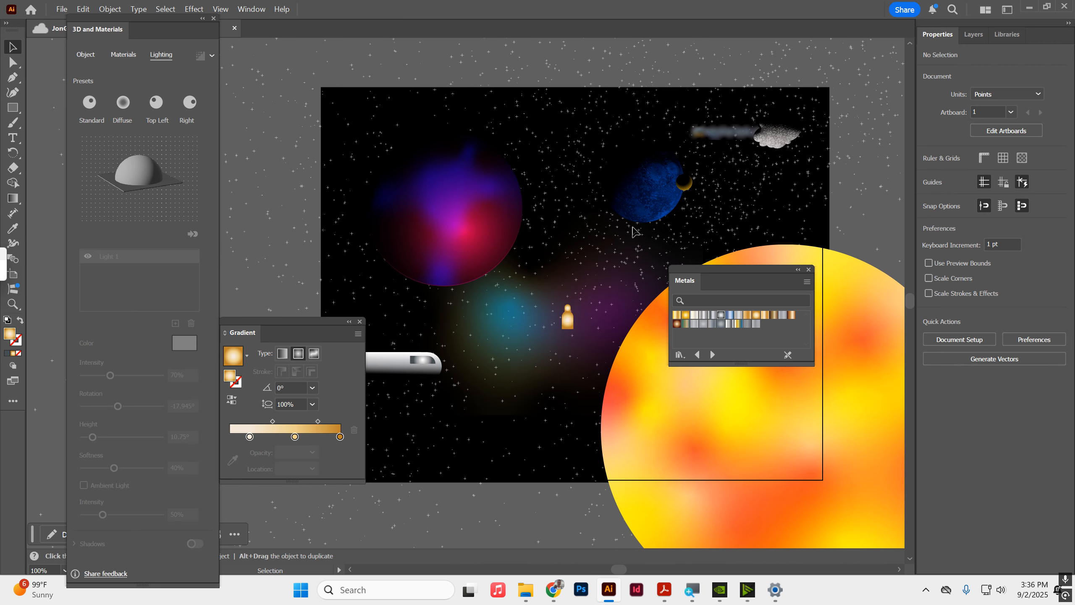
pyautogui.scroll(-1, 600, 211)
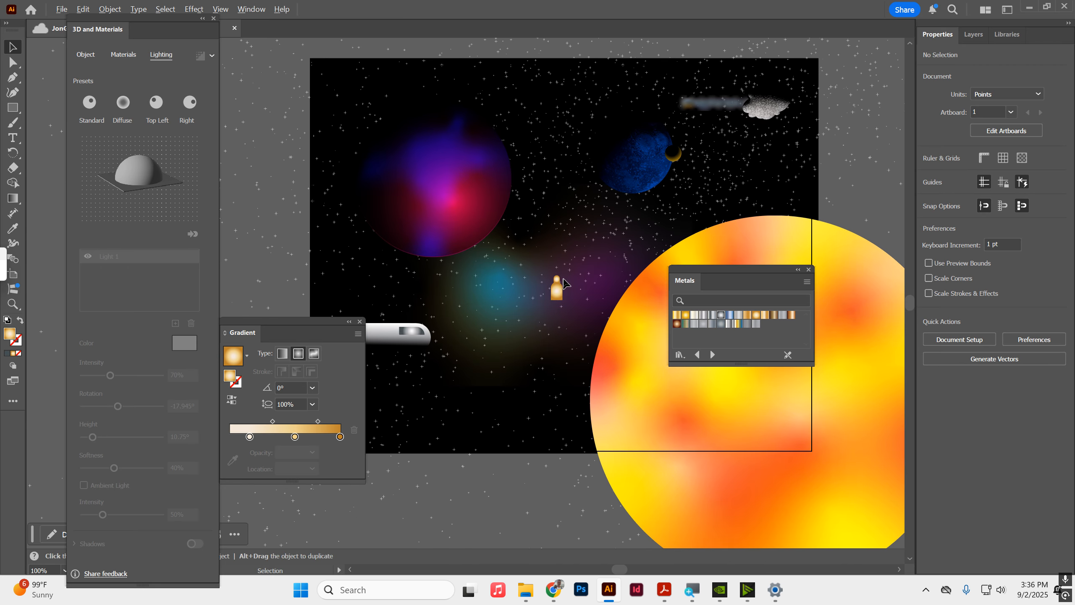
pyautogui.scroll(4, 566, 283)
pyautogui.click(534, 282)
pyautogui.scroll(2, 599, 284)
pyautogui.scroll(1, 599, 283)
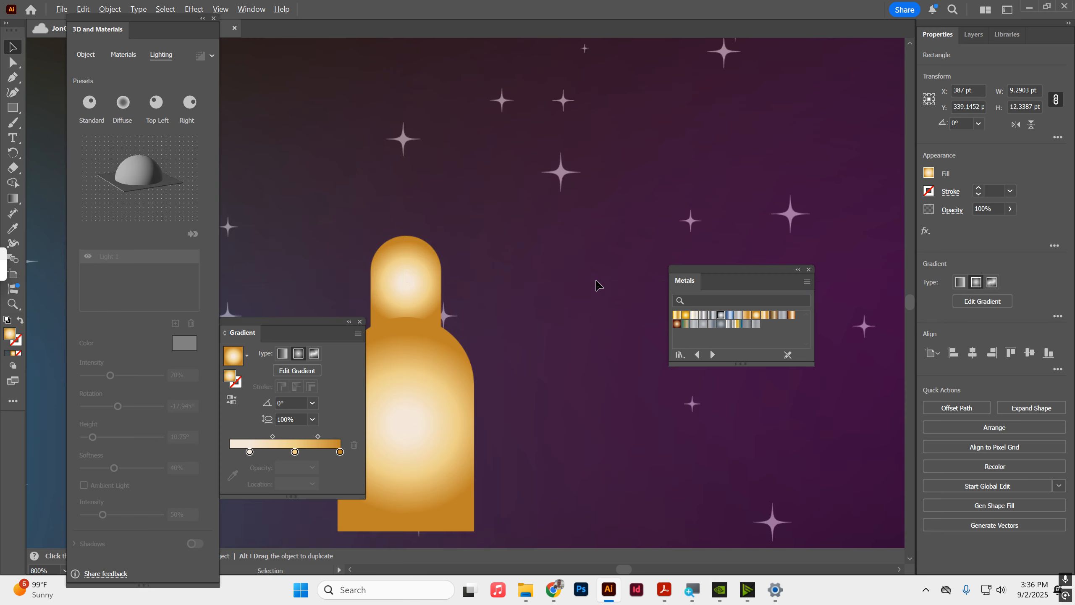
pyautogui.moveTo(452, 292); pyautogui.dragTo(552, 251)
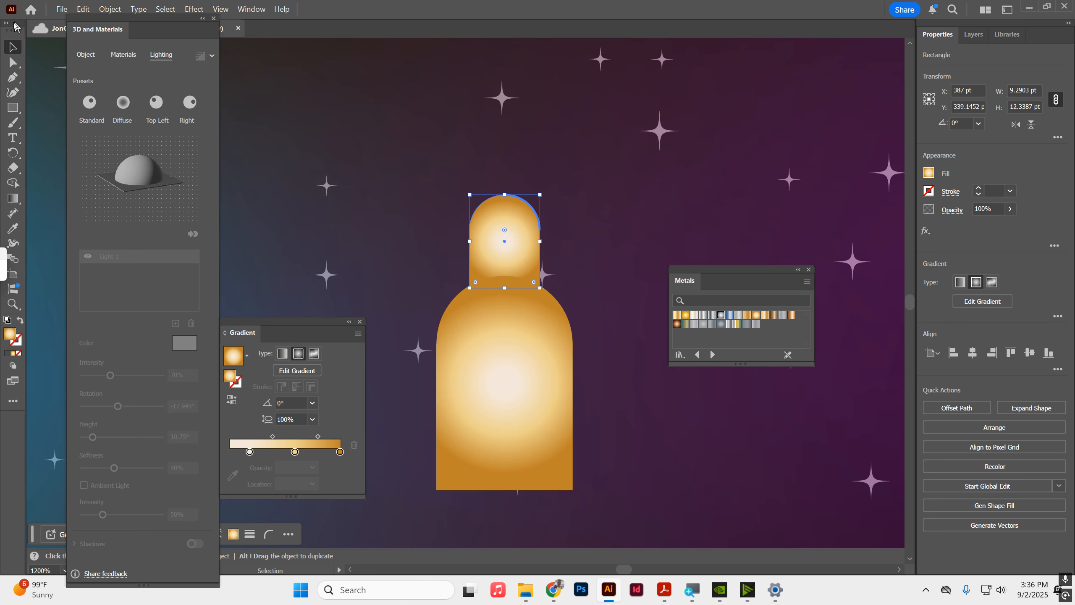
pyautogui.click(10, 109)
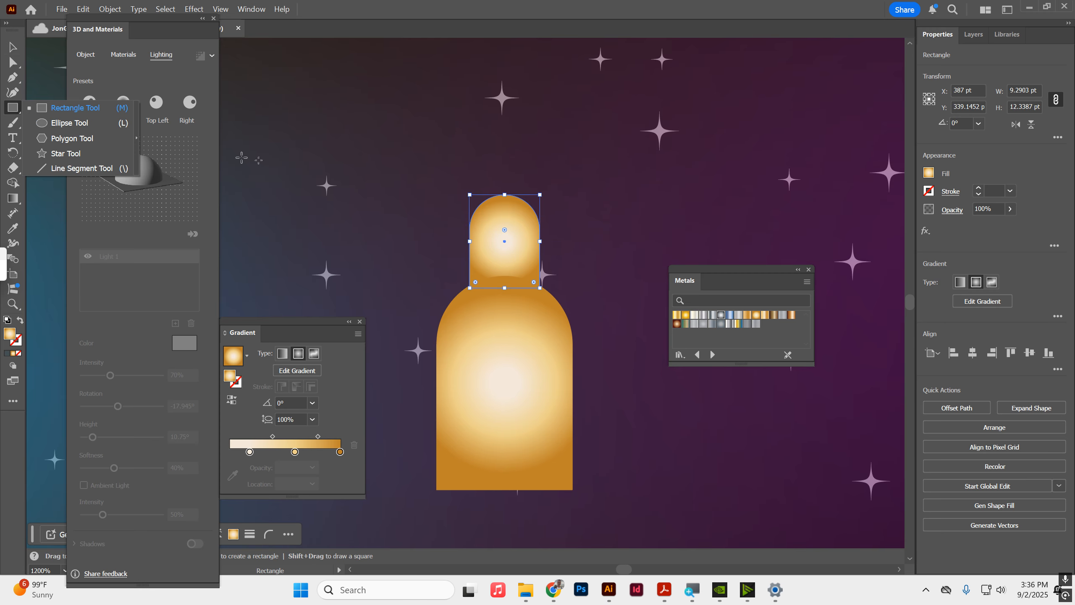
pyautogui.moveTo(481, 207); pyautogui.dragTo(535, 269)
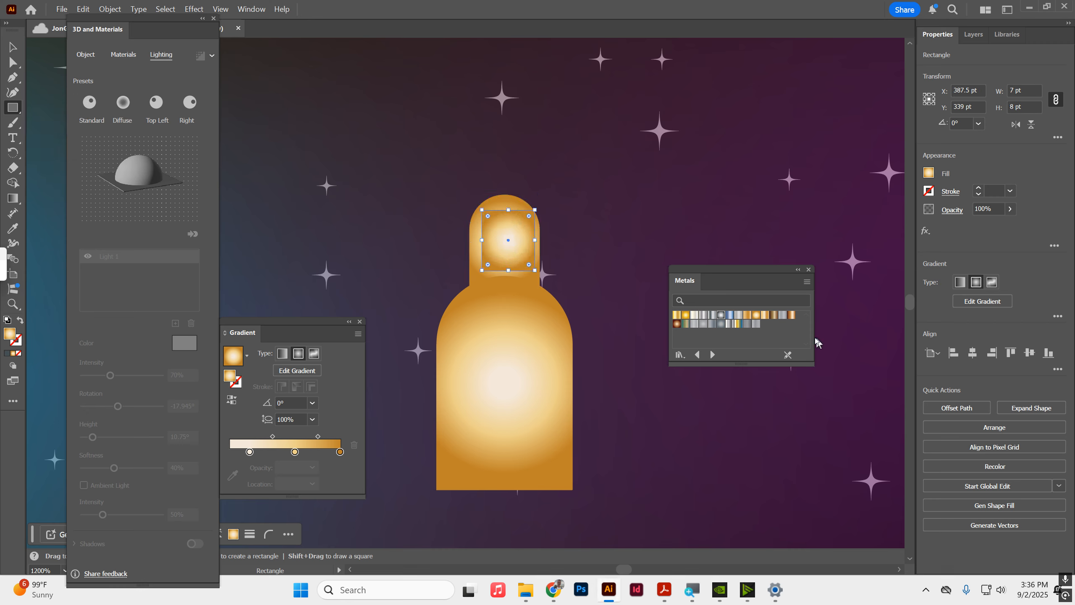
# Round the visor's upper corners fully to 3.5 pt and slightly round its lower corners
pyautogui.press('a')
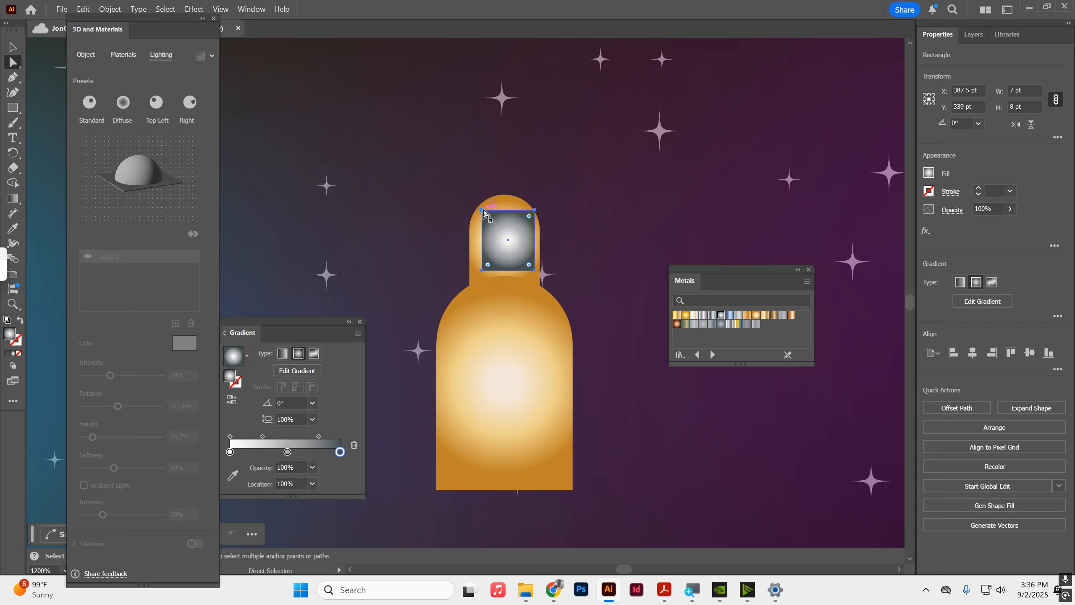
pyautogui.click(482, 210)
pyautogui.keyDown('shift'); pyautogui.click(534, 211); pyautogui.keyUp('shift')
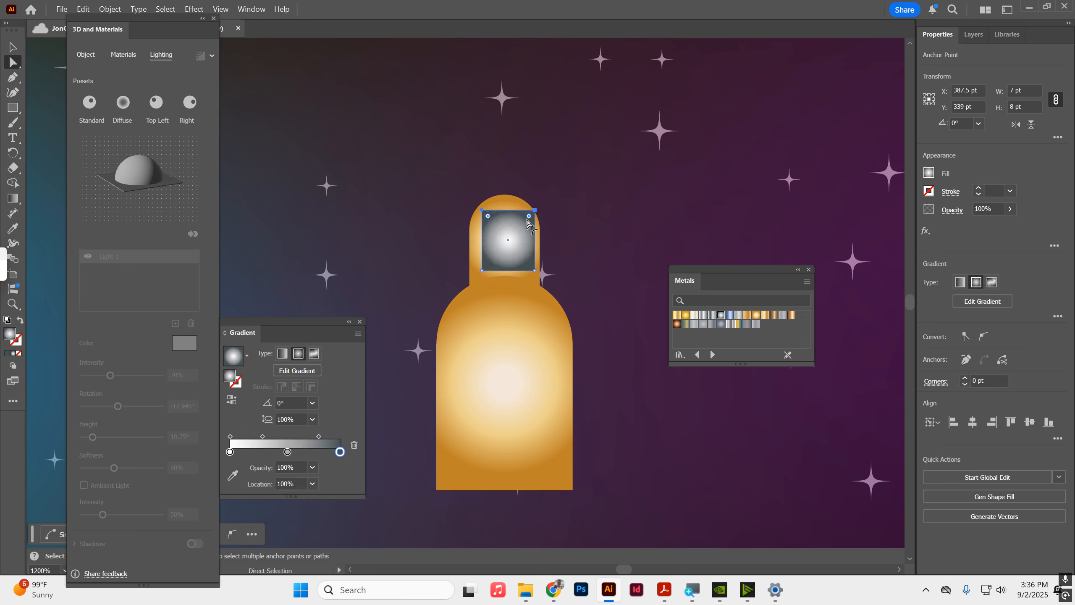
pyautogui.moveTo(528, 217); pyautogui.dragTo(508, 241)
pyautogui.click(534, 269)
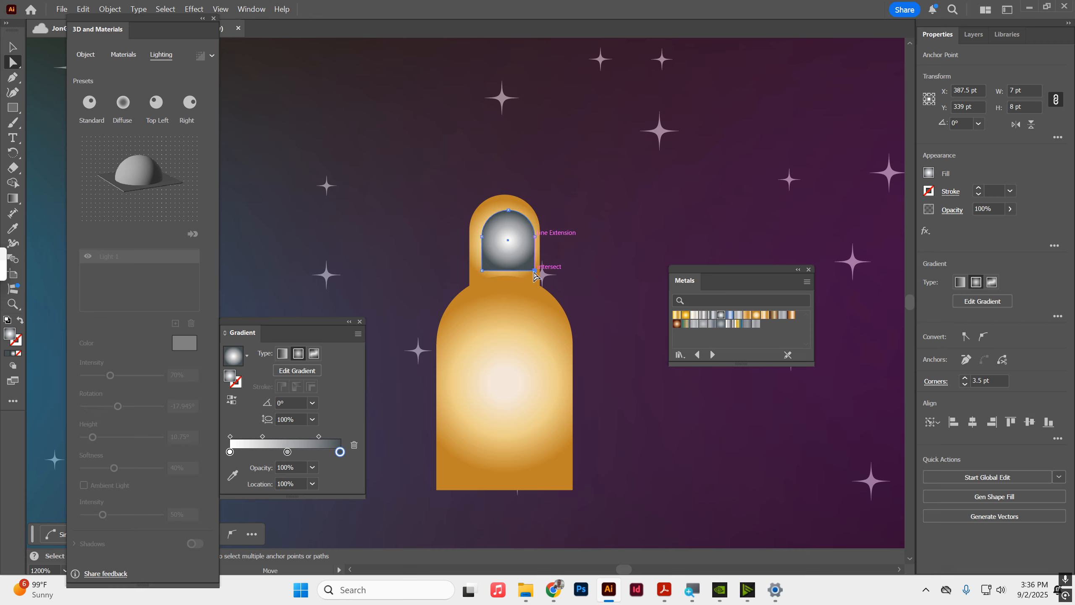
pyautogui.click(537, 266)
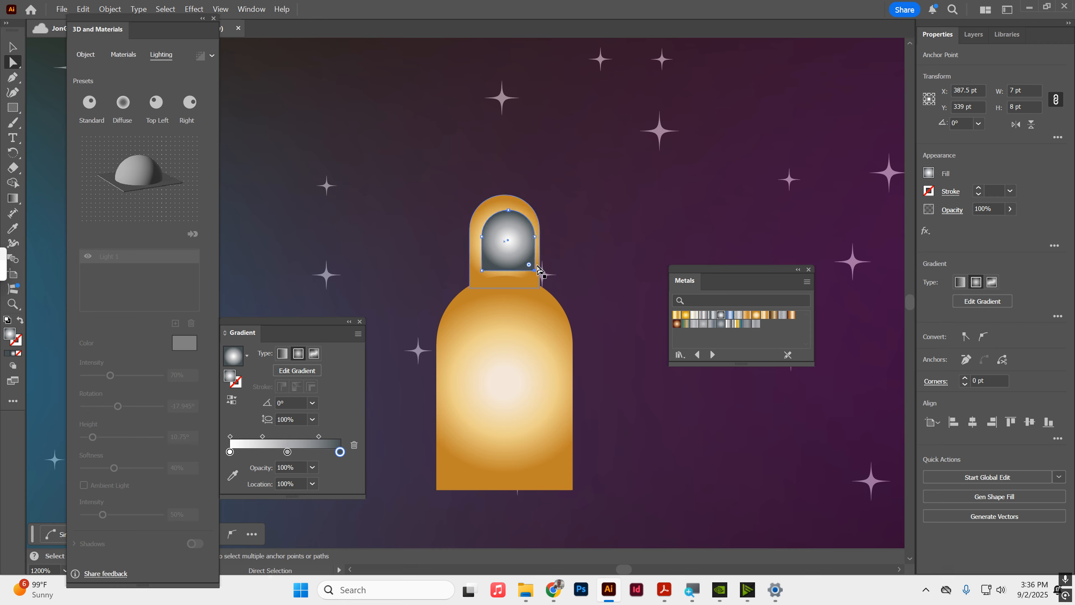
pyautogui.moveTo(488, 265); pyautogui.dragTo(491, 261)
# Fill the astronaut's head and body shapes with the pale, off-white linear gradient from the Metals swatches
pyautogui.click(12, 47)
pyautogui.moveTo(514, 235); pyautogui.dragTo(516, 233)
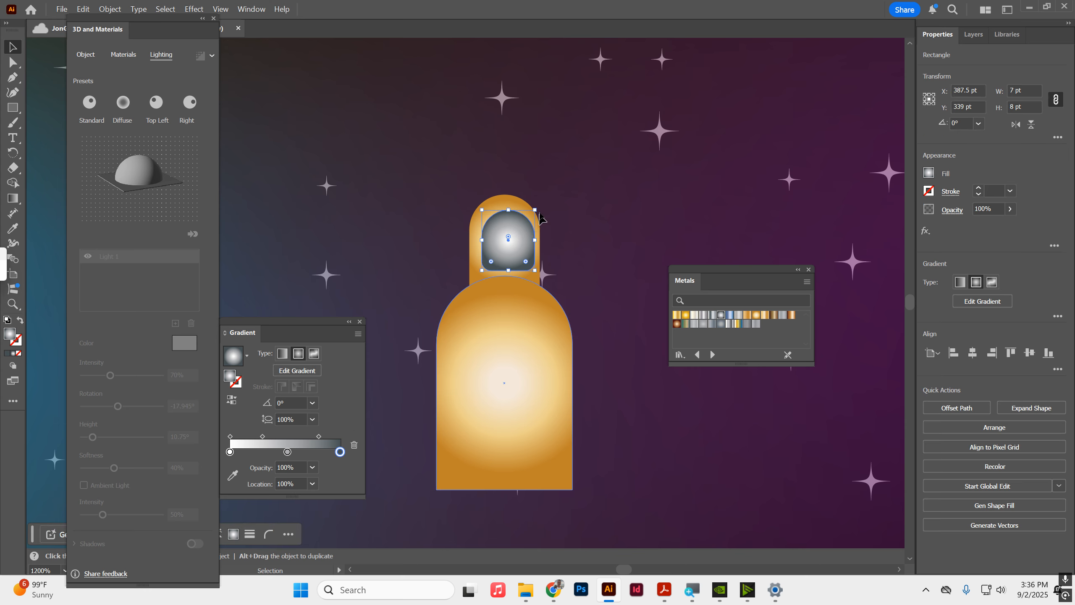
pyautogui.click(525, 203)
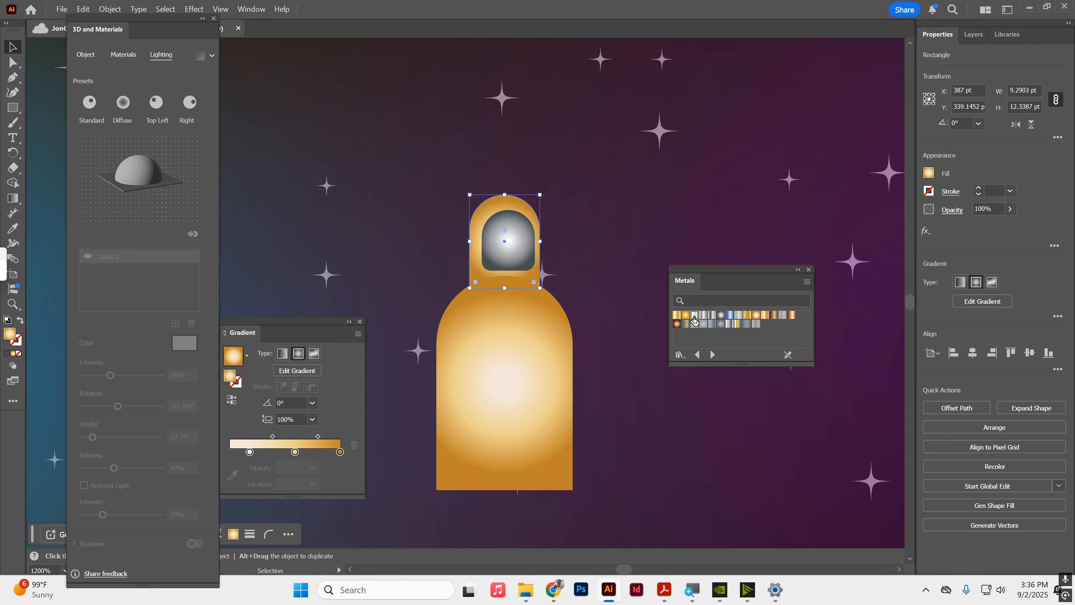
pyautogui.click(694, 317)
pyautogui.click(523, 343)
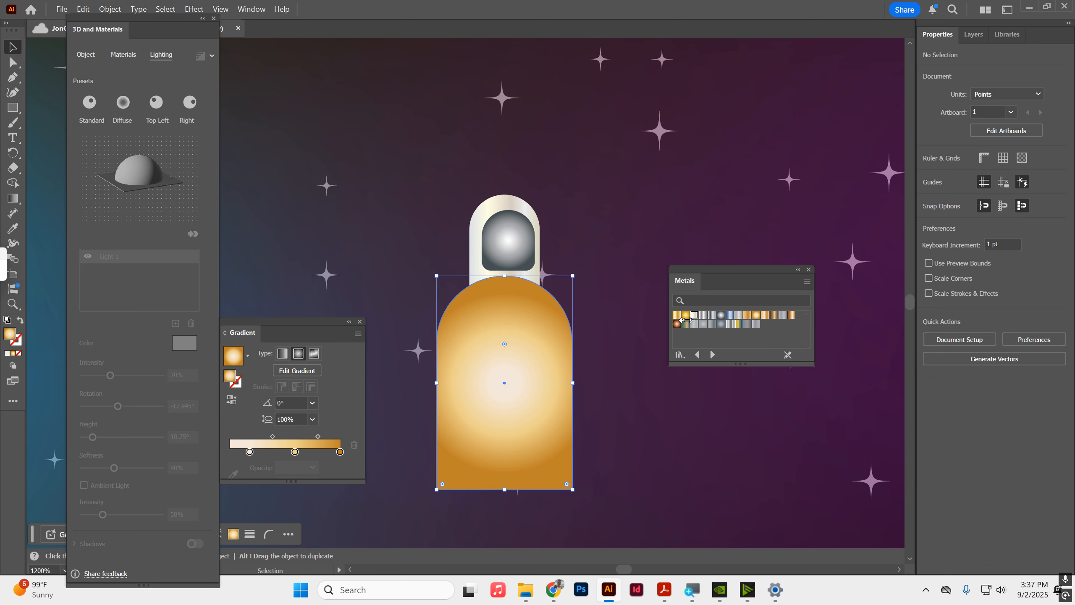
pyautogui.click(694, 316)
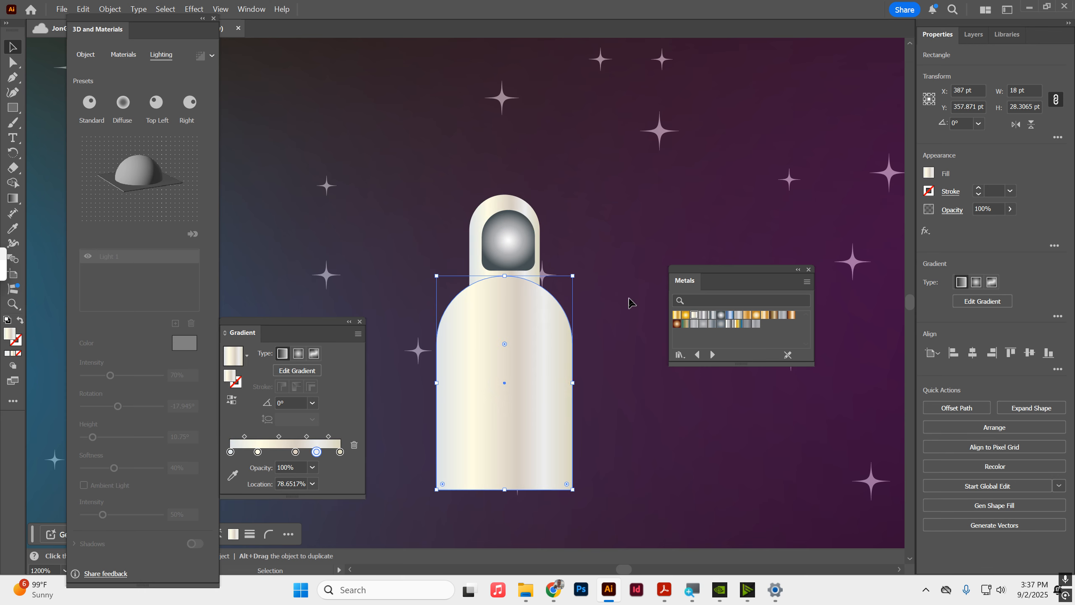
pyautogui.click(629, 304)
# Shorten the astronaut's body to about 20 pt tall and move it up against the head
pyautogui.scroll(-4, 629, 259)
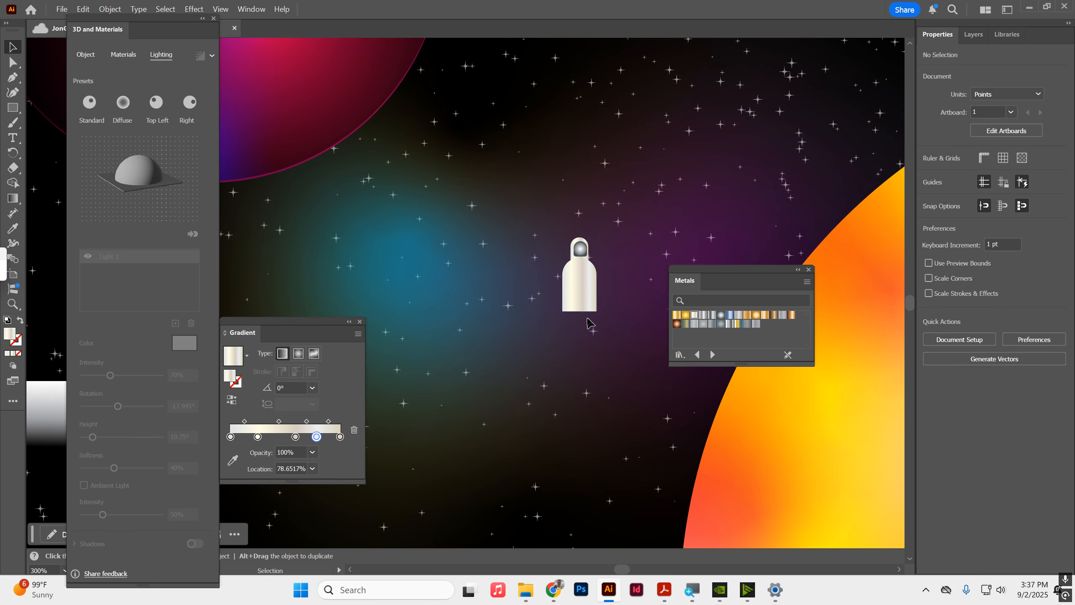
pyautogui.click(592, 309)
pyautogui.moveTo(596, 311); pyautogui.dragTo(592, 311)
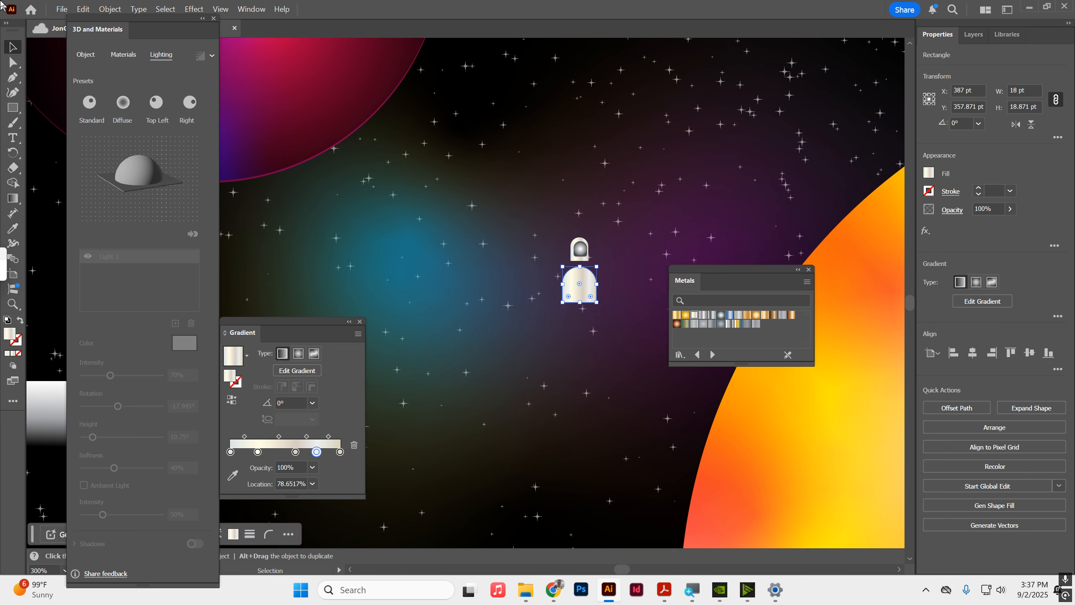
pyautogui.click(591, 336)
pyautogui.moveTo(587, 288); pyautogui.dragTo(562, 252)
pyautogui.scroll(4, 595, 276)
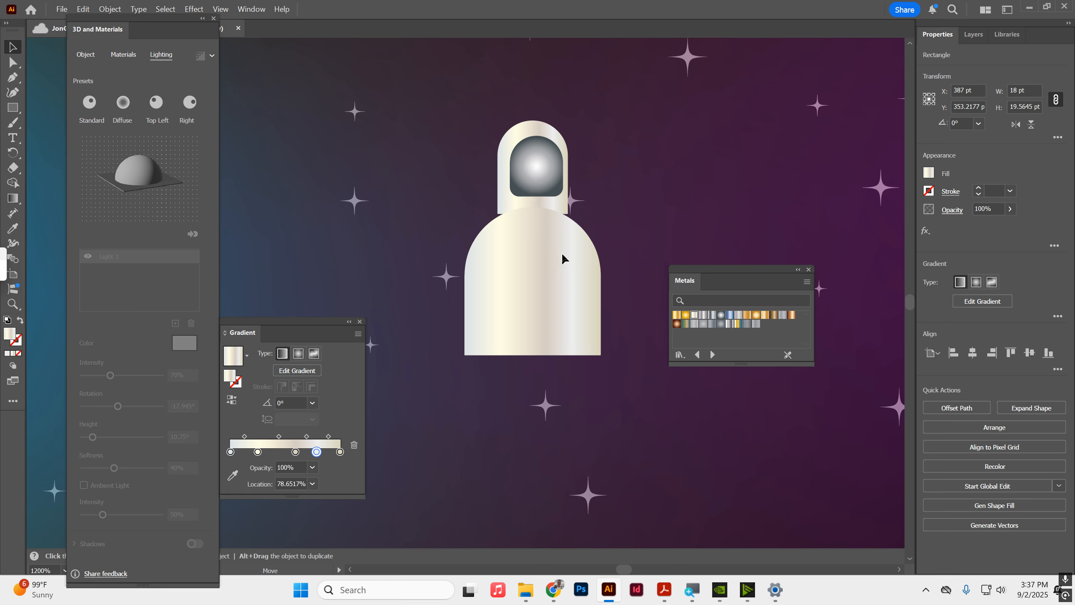
# Move the astronaut's body below the head shape in the layer stacking order
pyautogui.click(973, 35)
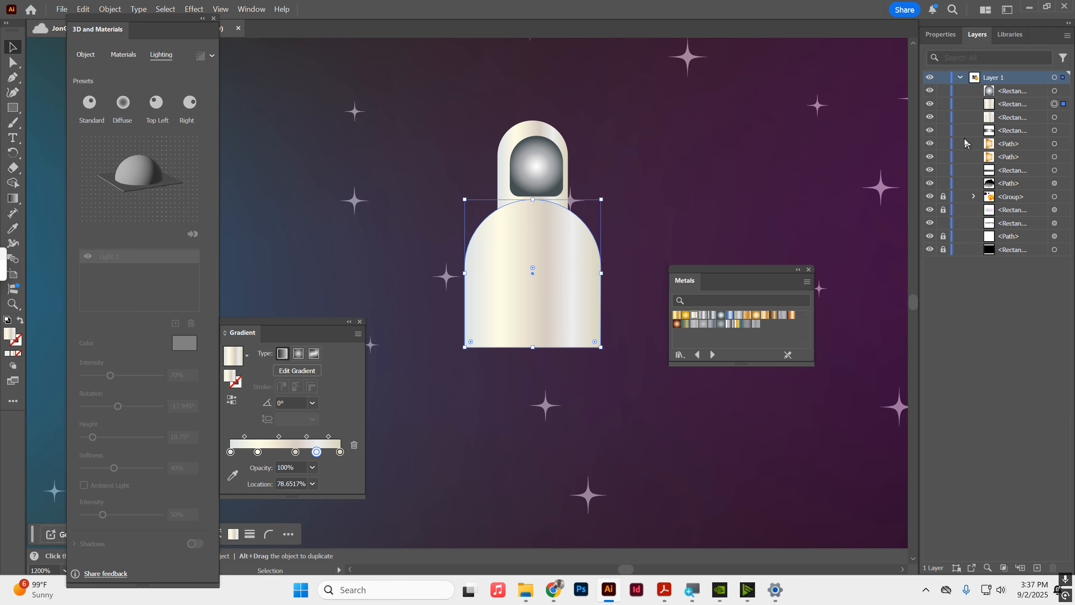
pyautogui.hotkey('ctrl', 's')
pyautogui.moveTo(1002, 108); pyautogui.dragTo(1006, 131)
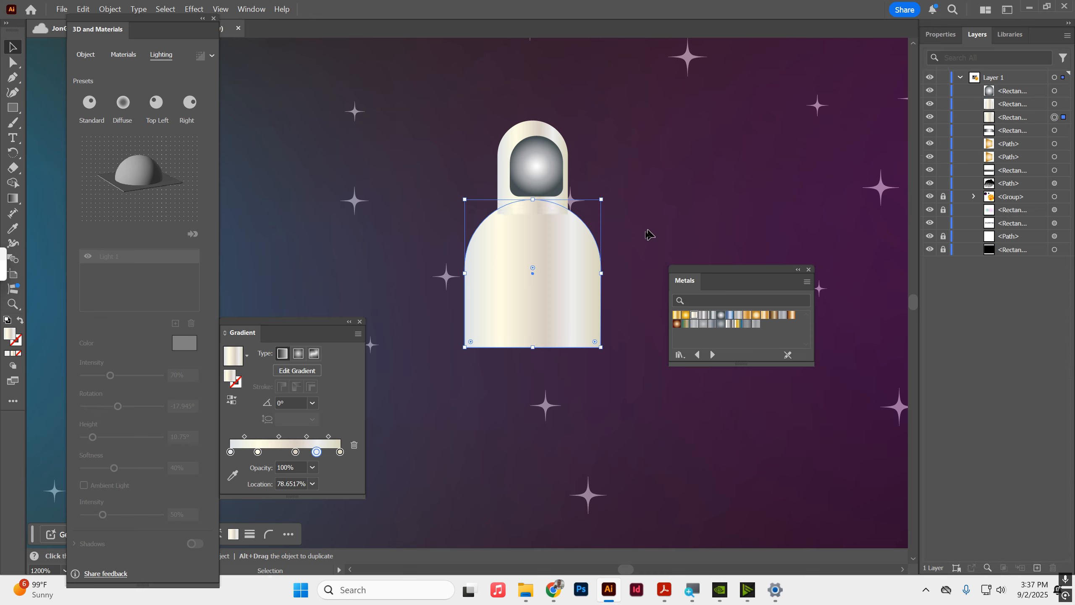
pyautogui.click(13, 62)
pyautogui.moveTo(466, 268); pyautogui.dragTo(419, 249)
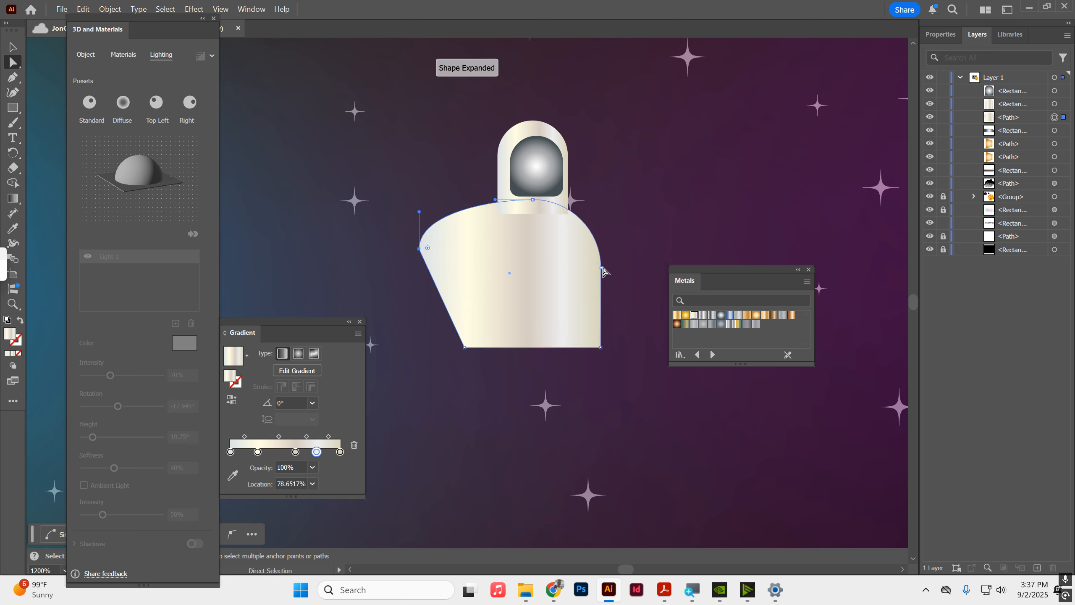
pyautogui.moveTo(603, 273); pyautogui.dragTo(631, 254)
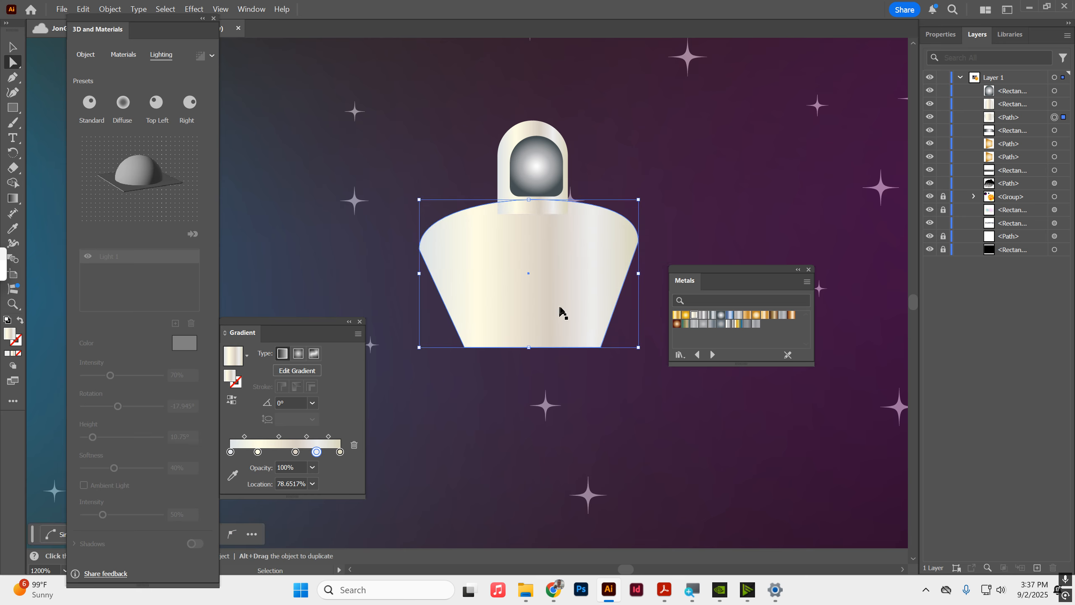
pyautogui.hotkey('ctrl', 'z')
pyautogui.hotkey('ctrl', 'z')
# Review the whole illustration, examining the asteroid with its tail, the planets, the rocket and the astronaut
pyautogui.click(488, 408)
pyautogui.scroll(-6, 524, 382)
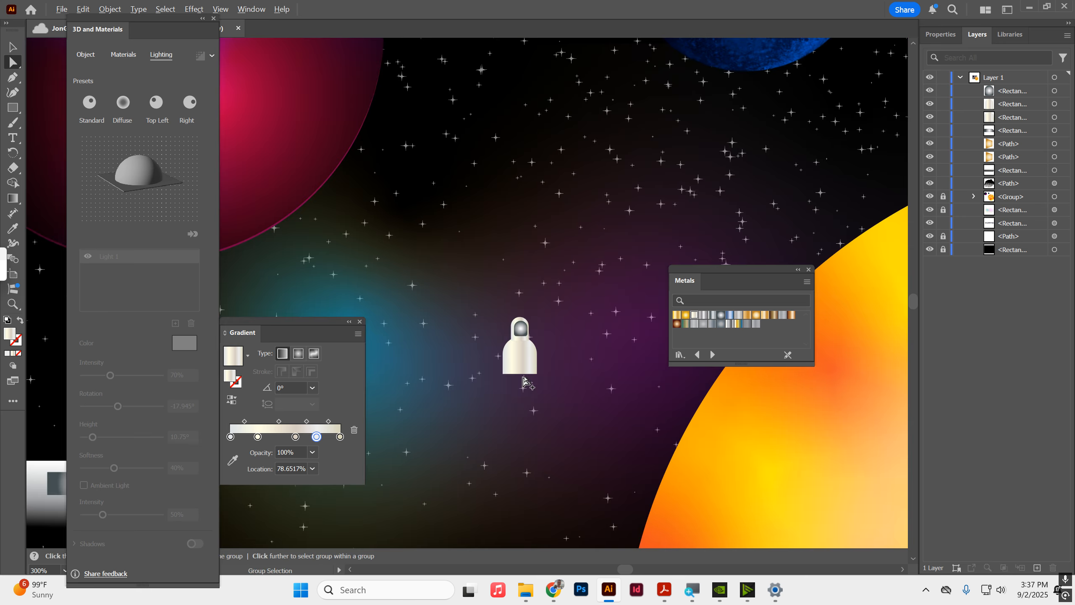
pyautogui.moveTo(562, 219); pyautogui.dragTo(588, 144)
pyautogui.scroll(-3, 562, 269)
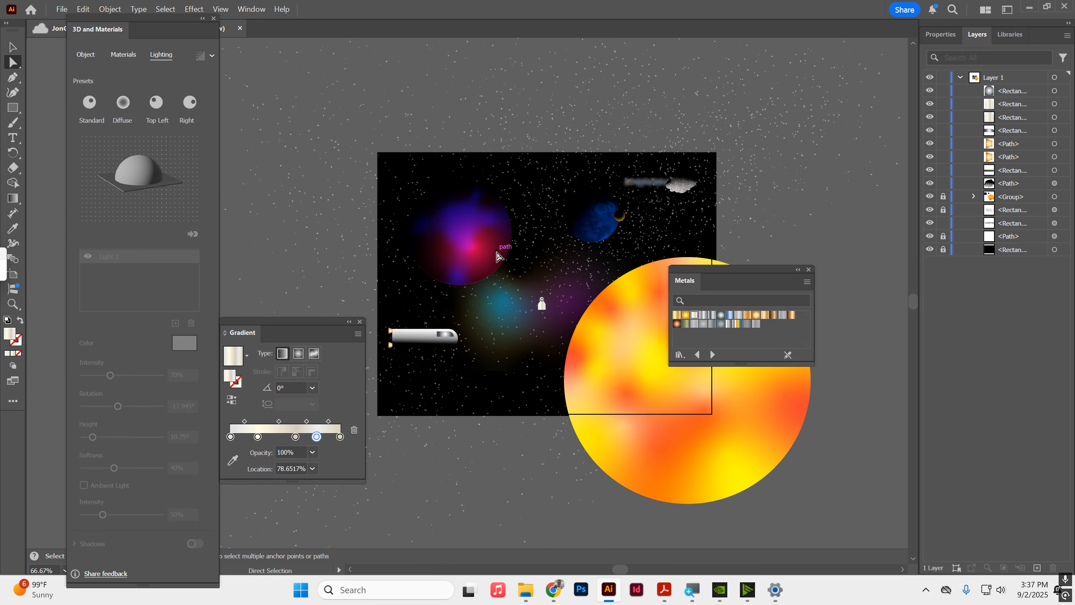
pyautogui.scroll(1, 478, 229)
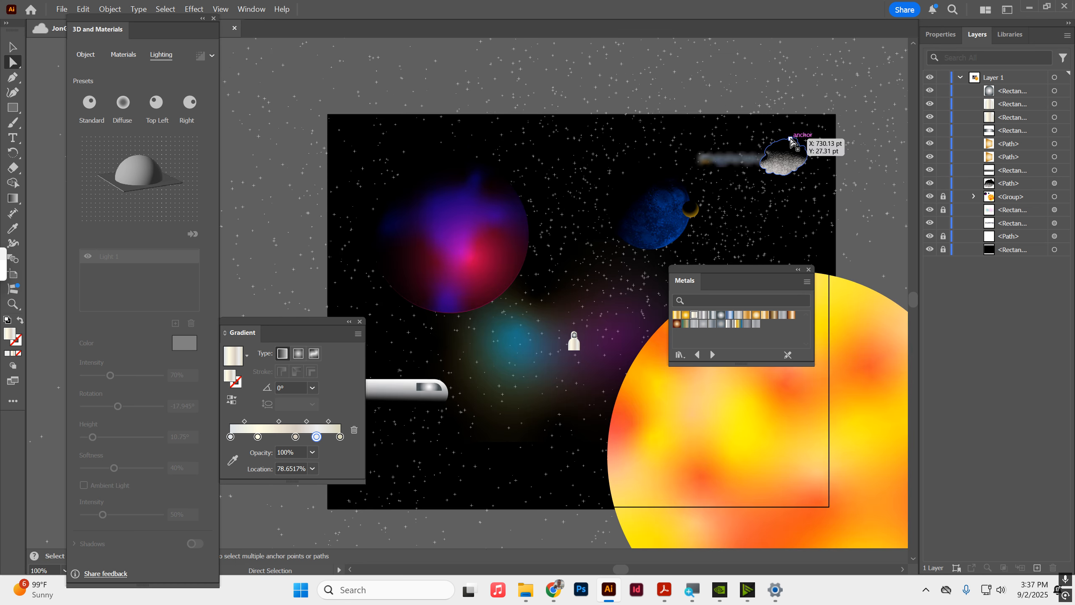
pyautogui.click(727, 159)
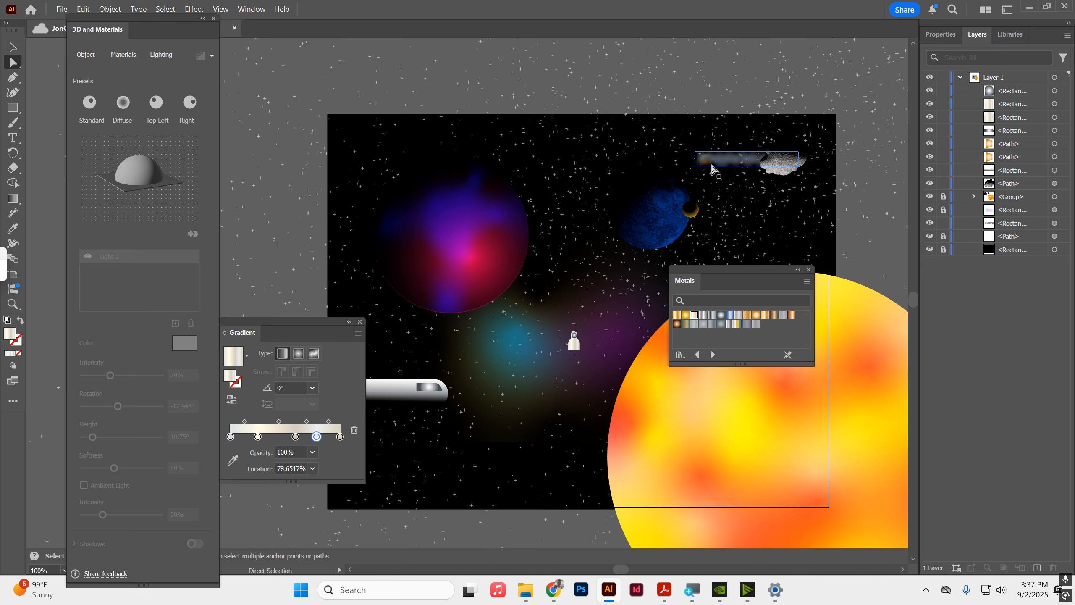
pyautogui.moveTo(548, 371); pyautogui.dragTo(540, 279)
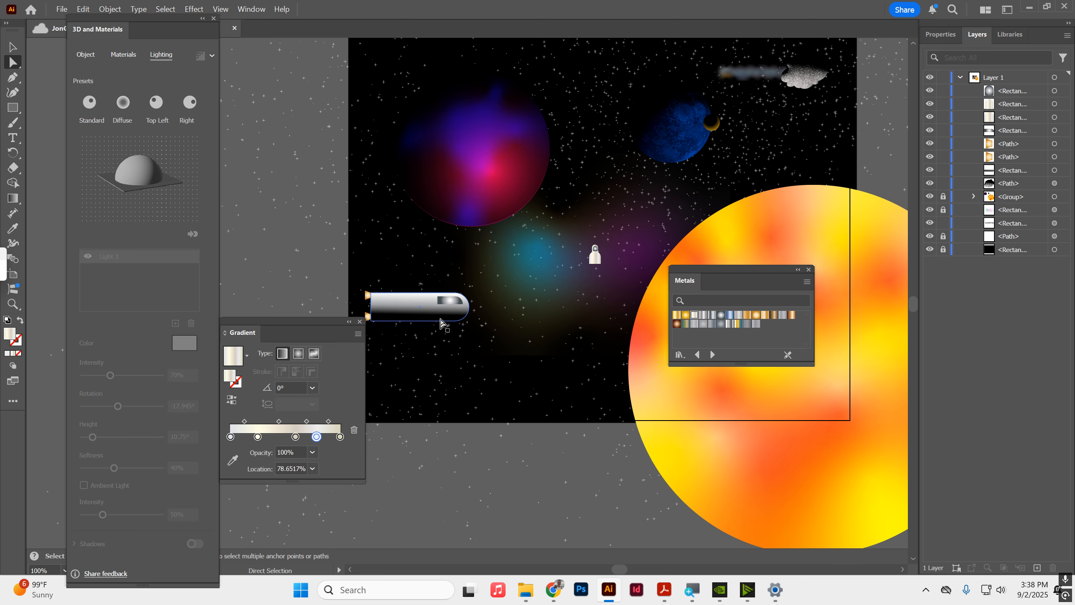
pyautogui.moveTo(584, 315); pyautogui.dragTo(450, 314)
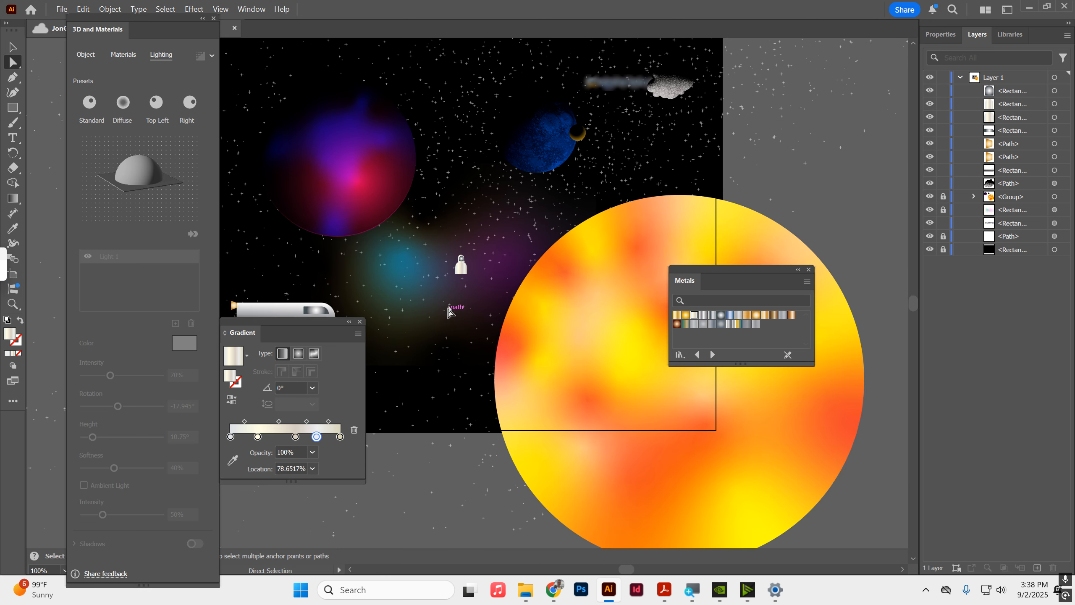
# Move the whole astronaut to the sun's upper-left edge and rotate it counterclockwise so its head points away from the sun
pyautogui.click(462, 267)
pyautogui.click(15, 48)
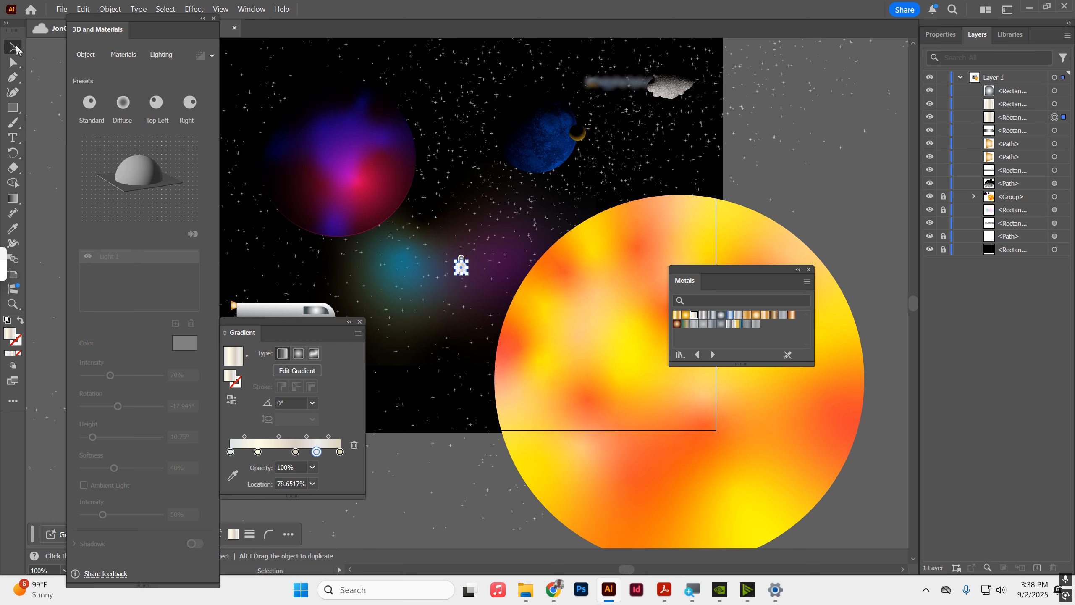
pyautogui.moveTo(474, 278); pyautogui.dragTo(727, 242)
pyautogui.scroll(3, 480, 275)
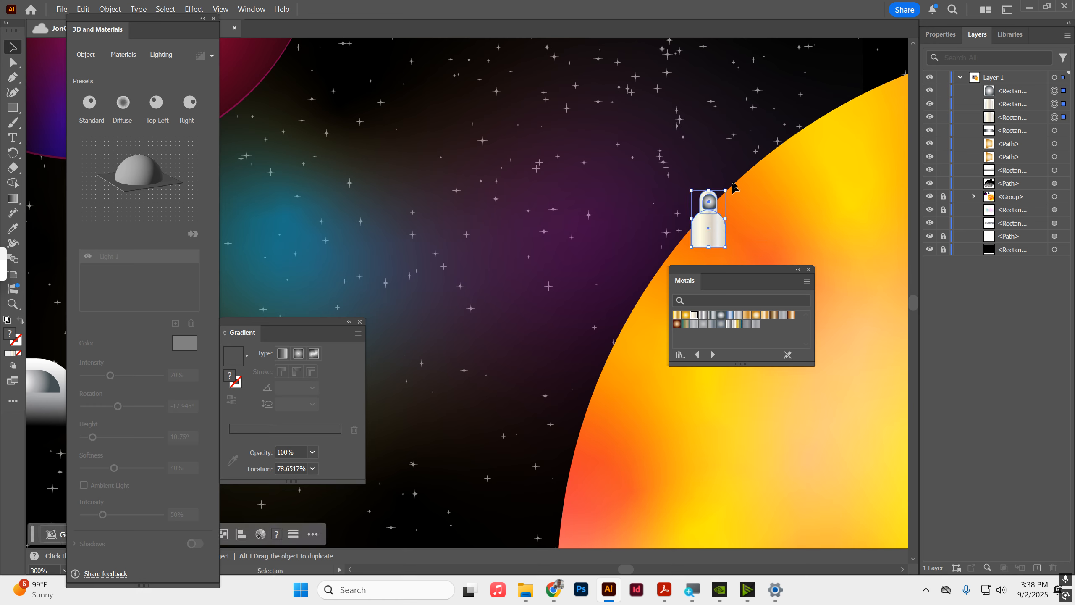
pyautogui.moveTo(731, 185); pyautogui.dragTo(707, 186)
pyautogui.moveTo(720, 222); pyautogui.dragTo(703, 194)
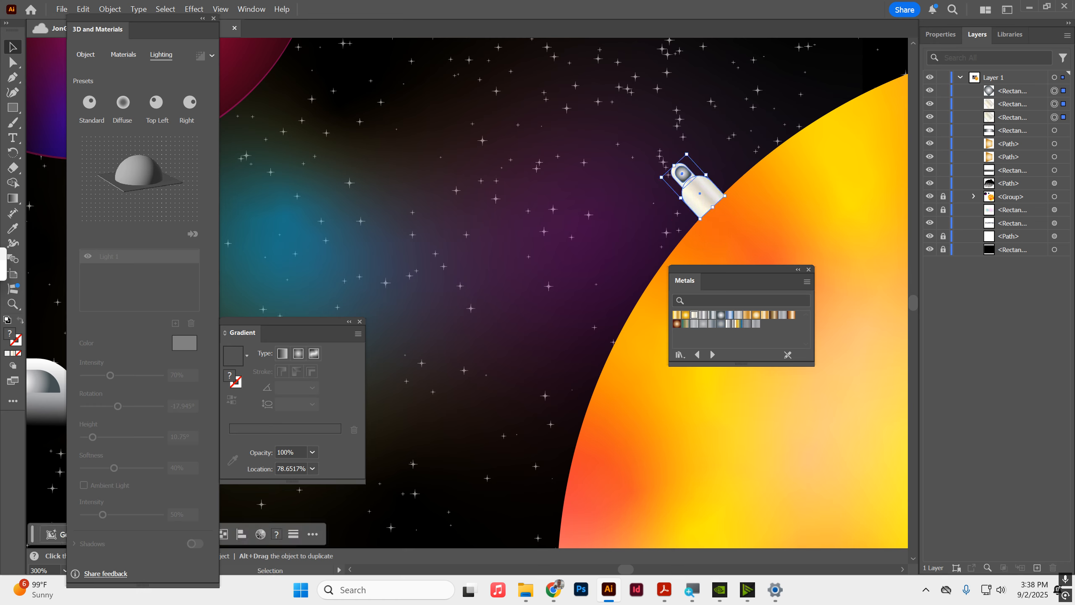
# Draw a tall rectangle with the pale metallic gradient, scale it down and rotate it into a thin arm at the astronaut's lower-left side
pyautogui.click(14, 108)
pyautogui.moveTo(537, 130); pyautogui.dragTo(582, 253)
pyautogui.press('a')
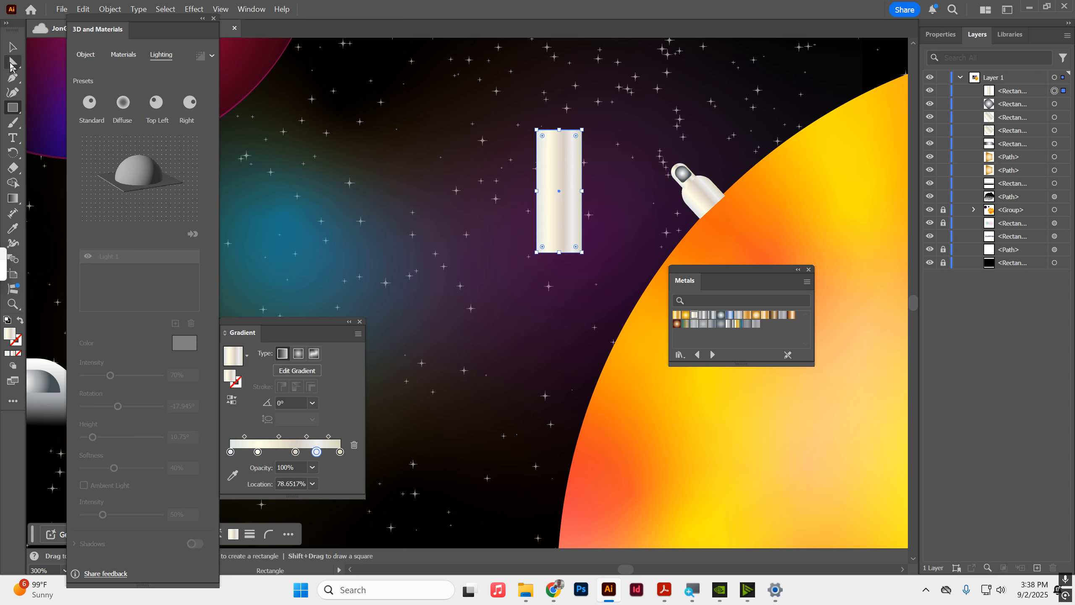
pyautogui.press('v')
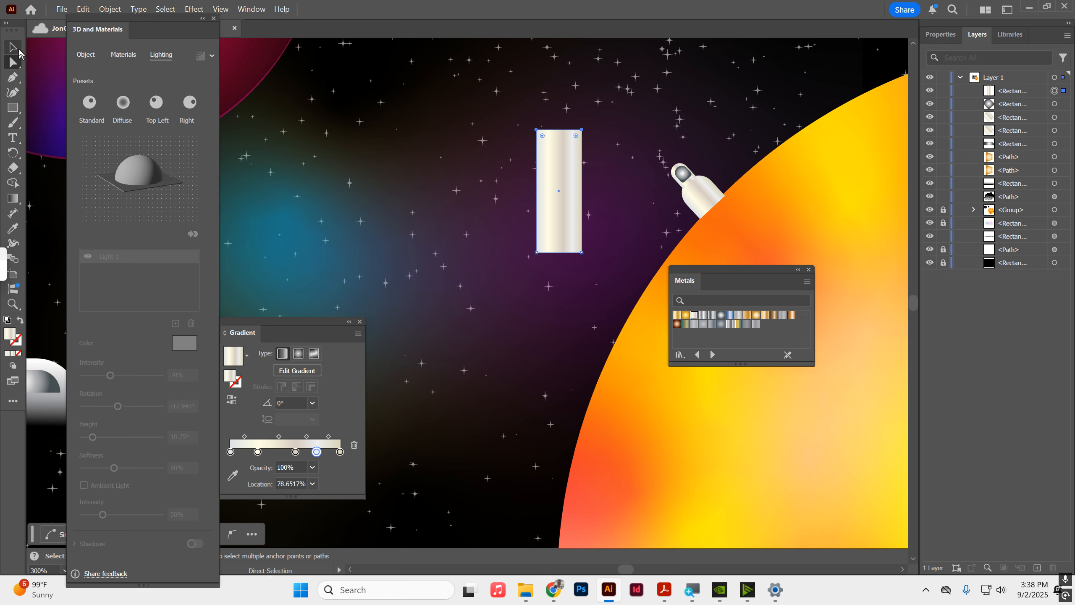
pyautogui.moveTo(581, 130); pyautogui.dragTo(651, 183)
pyautogui.scroll(3, 734, 254)
pyautogui.scroll(3, 698, 216)
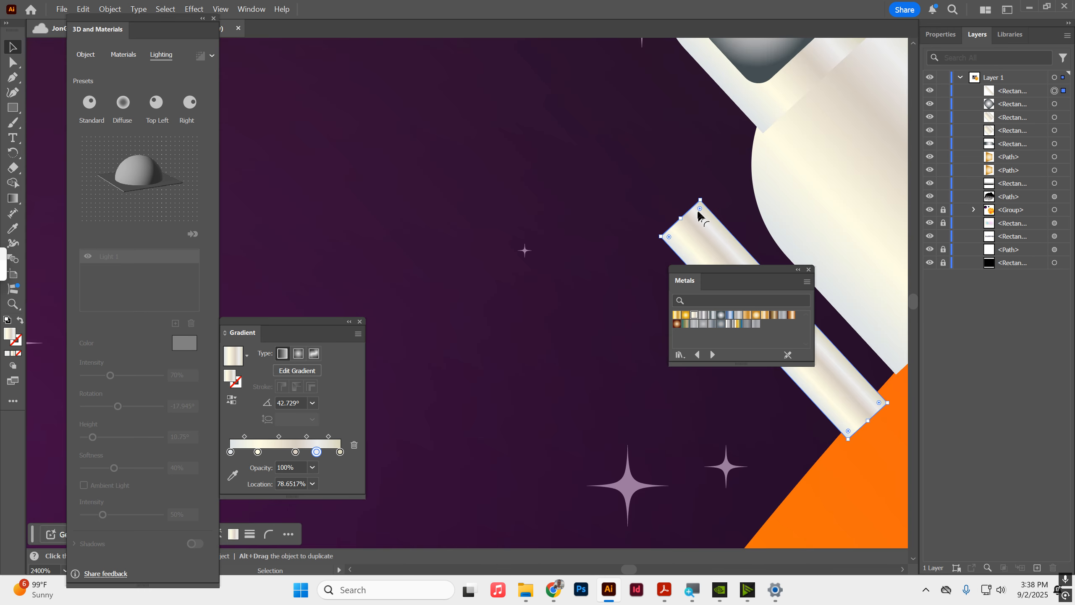
# Fully round the corners at the outer end of the astronaut's arm
pyautogui.click(13, 62)
pyautogui.moveTo(703, 201); pyautogui.dragTo(509, 163)
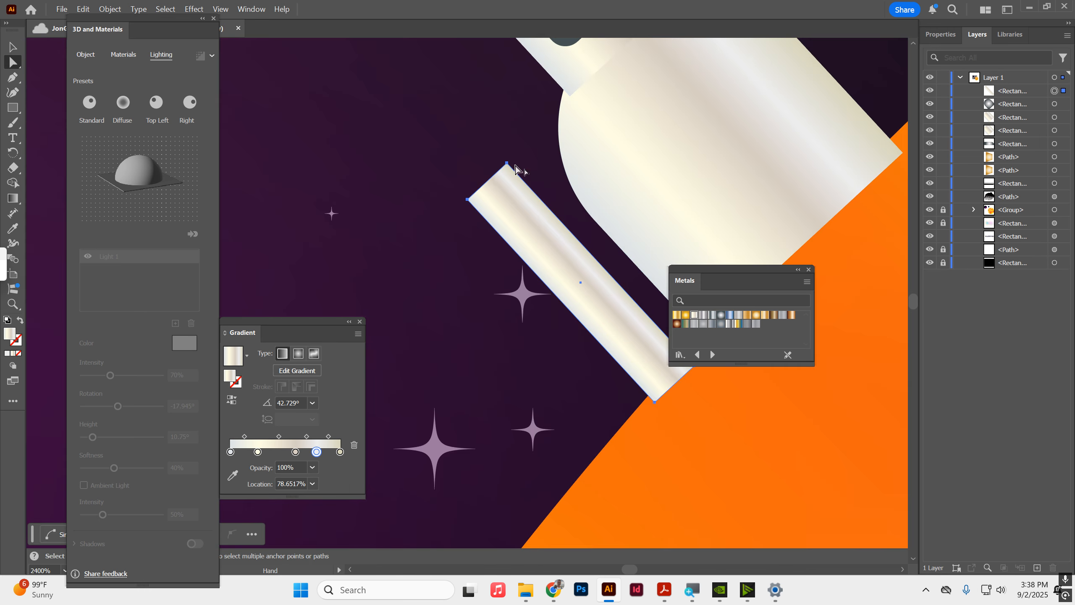
pyautogui.click(507, 163)
pyautogui.moveTo(506, 172); pyautogui.dragTo(540, 306)
pyautogui.click(13, 47)
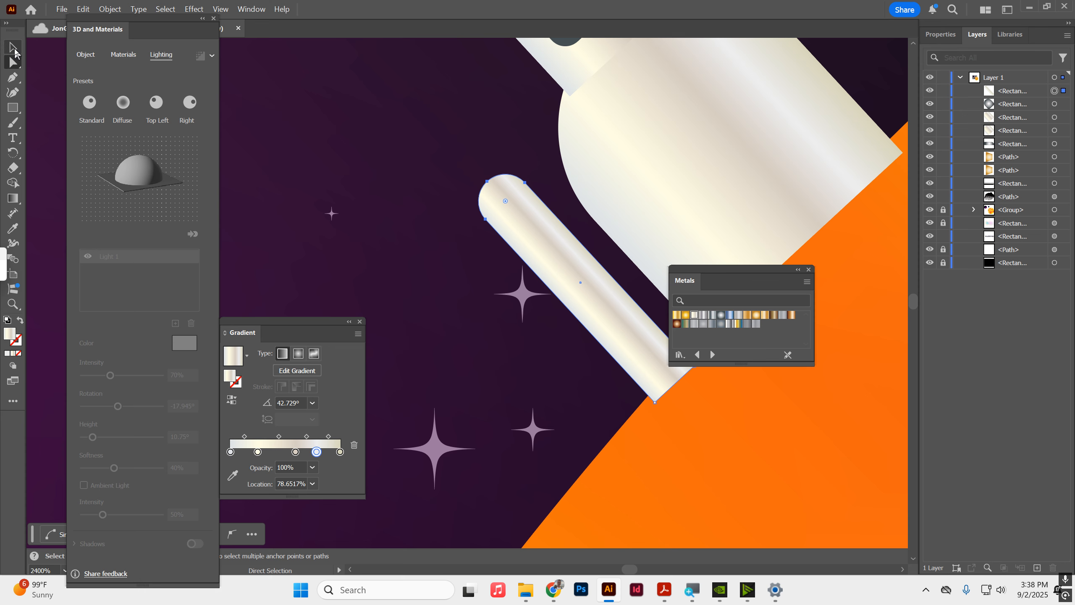
pyautogui.click(482, 147)
# Duplicate the rounded arm and place the copy on the opposite side of the astronaut's body
pyautogui.scroll(-3, 487, 150)
pyautogui.moveTo(660, 97); pyautogui.dragTo(628, 231)
pyautogui.click(512, 339)
pyautogui.moveTo(511, 339); pyautogui.dragTo(611, 255)
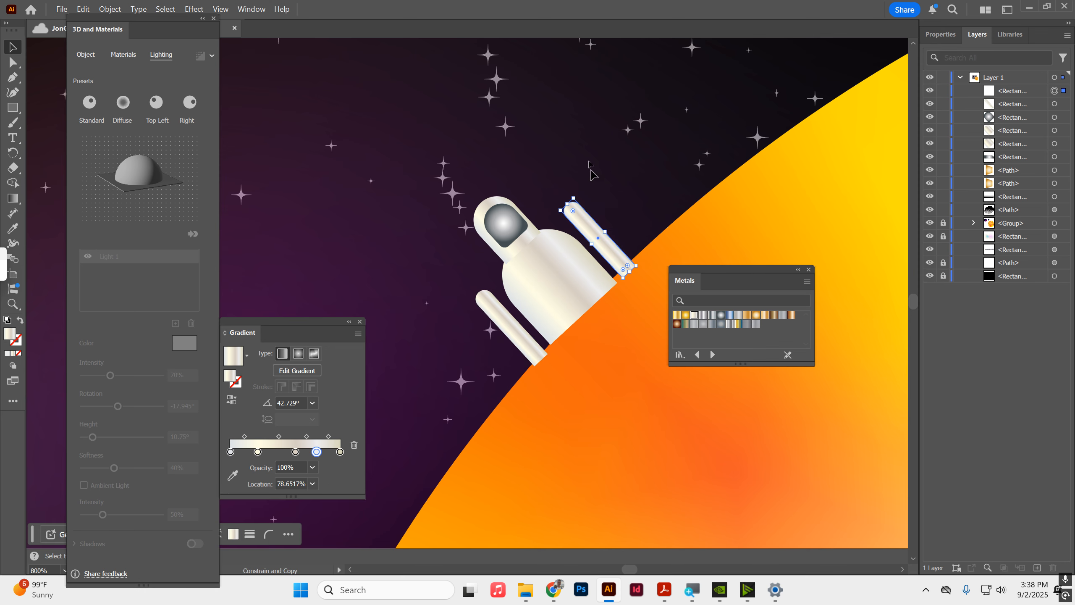
pyautogui.click(599, 218)
pyautogui.scroll(-3, 592, 211)
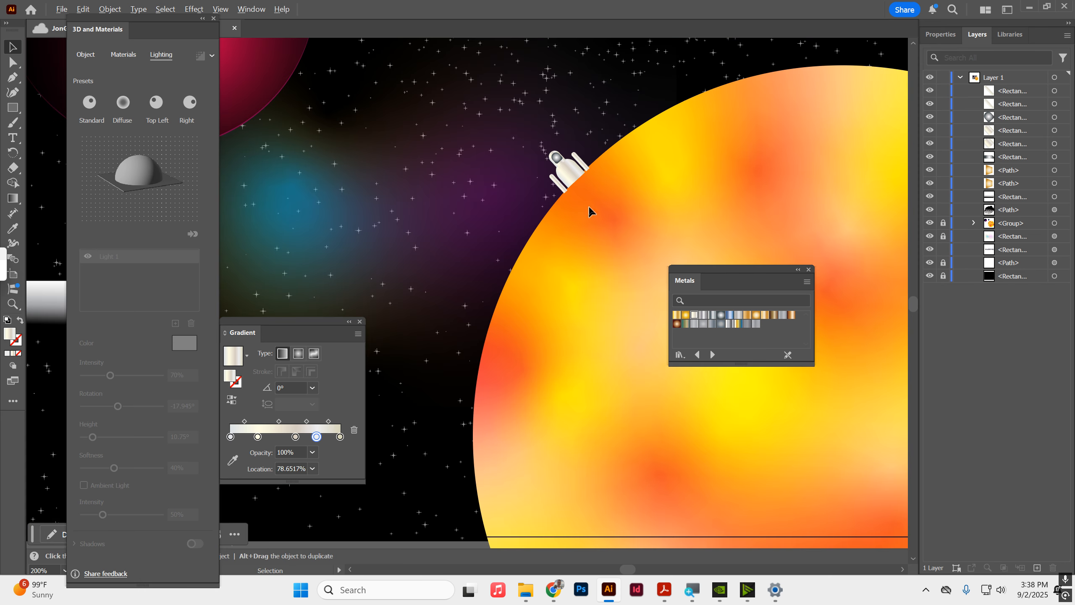
# Rotate both arms slightly so their rounded ends flare outward from the astronaut's body
pyautogui.click(551, 187)
pyautogui.scroll(3, 558, 194)
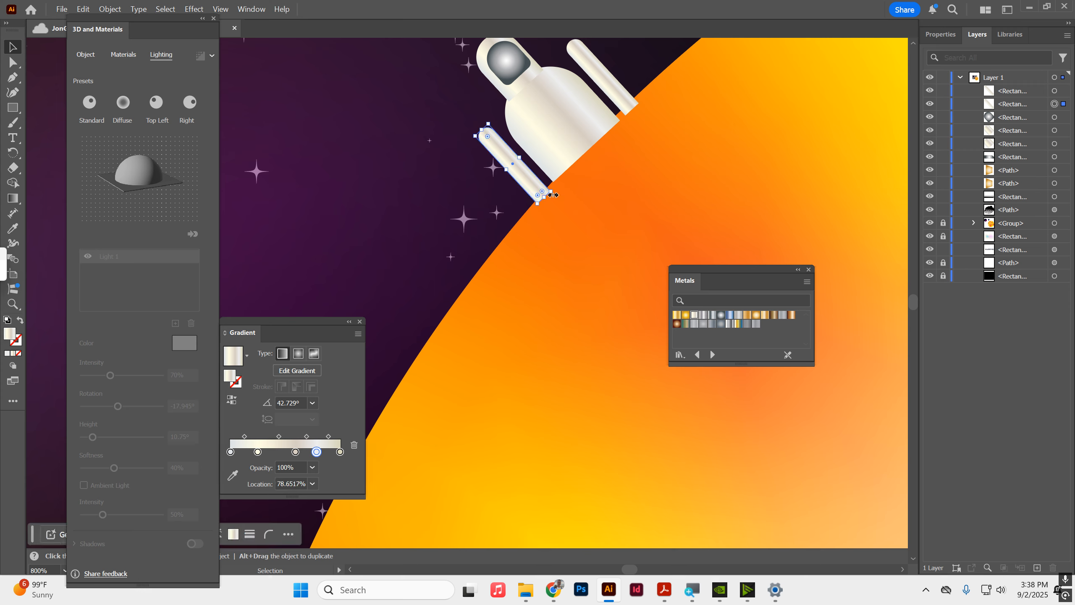
pyautogui.moveTo(557, 192); pyautogui.dragTo(566, 172)
pyautogui.click(621, 100)
pyautogui.moveTo(642, 106); pyautogui.dragTo(631, 116)
pyautogui.click(550, 133)
pyautogui.scroll(-6, 552, 137)
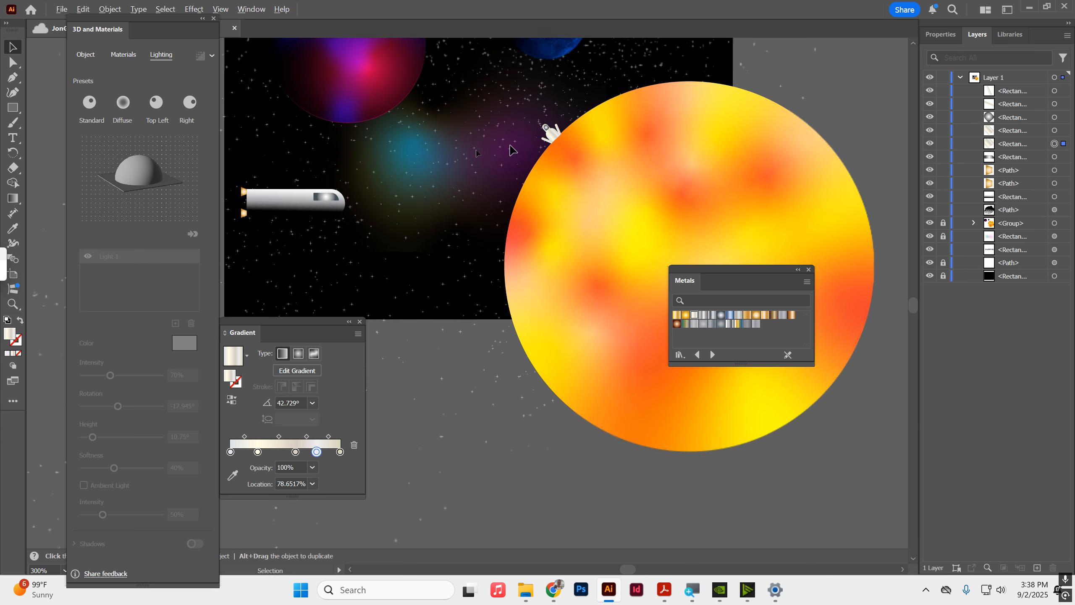
# Unlock the group containing the planets and the sun, and ungroup it
pyautogui.moveTo(432, 145); pyautogui.dragTo(410, 222)
pyautogui.click(642, 274)
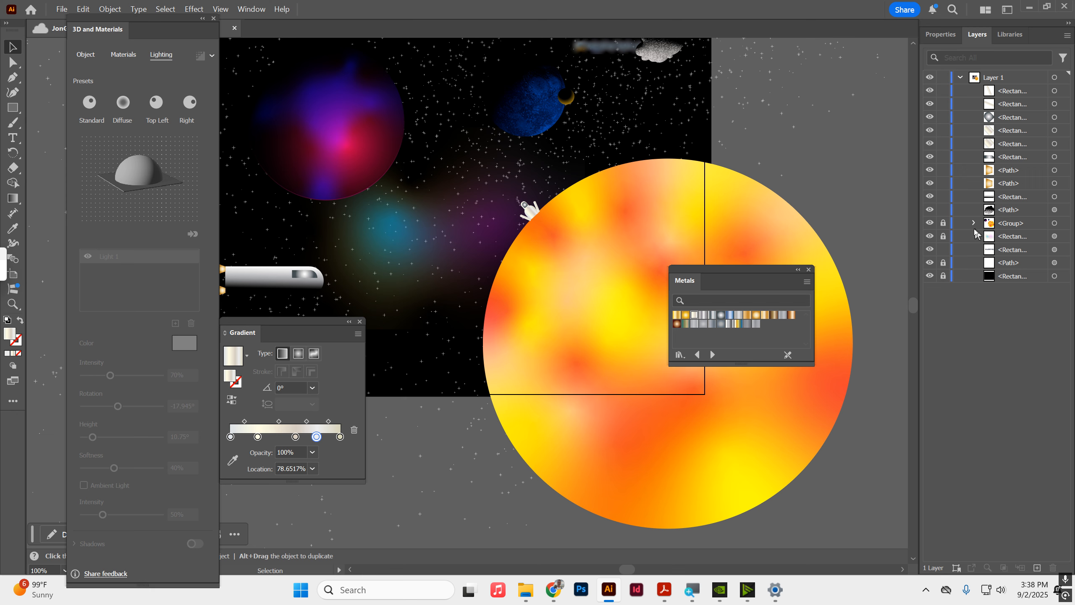
pyautogui.rightClick(703, 211)
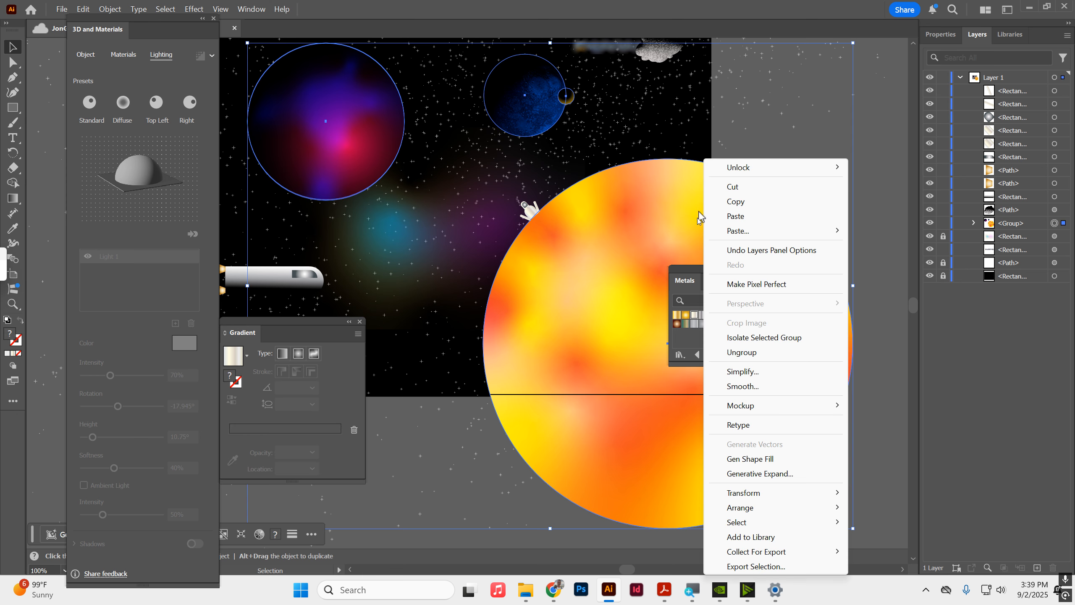
pyautogui.click(749, 353)
# Duplicate the sun, placing the copy to the left so it overlaps the original
pyautogui.click(764, 203)
pyautogui.moveTo(764, 202); pyautogui.dragTo(584, 199)
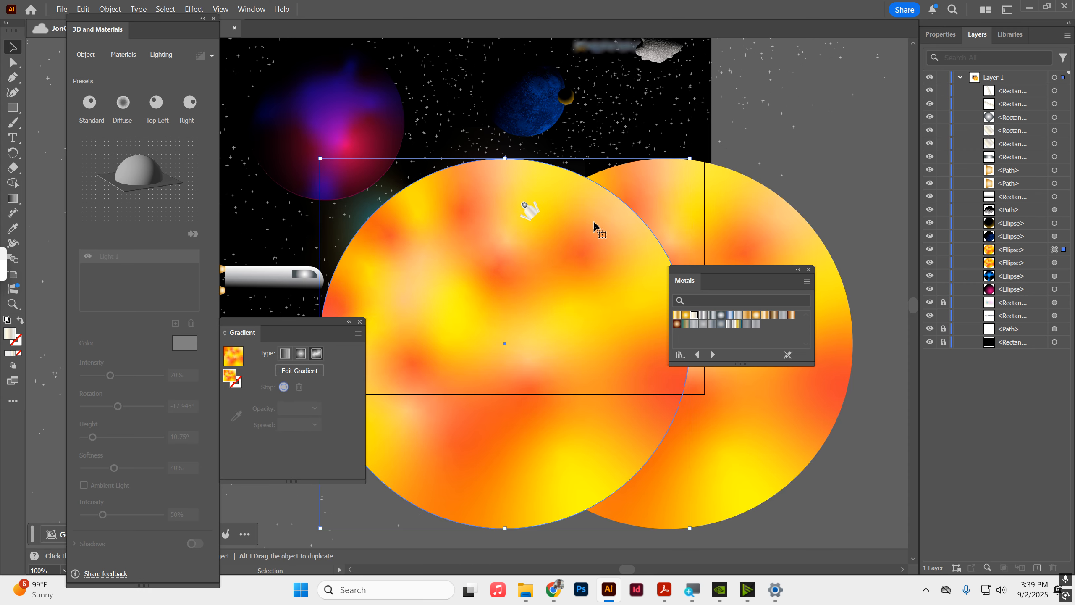
pyautogui.moveTo(508, 292); pyautogui.dragTo(708, 289)
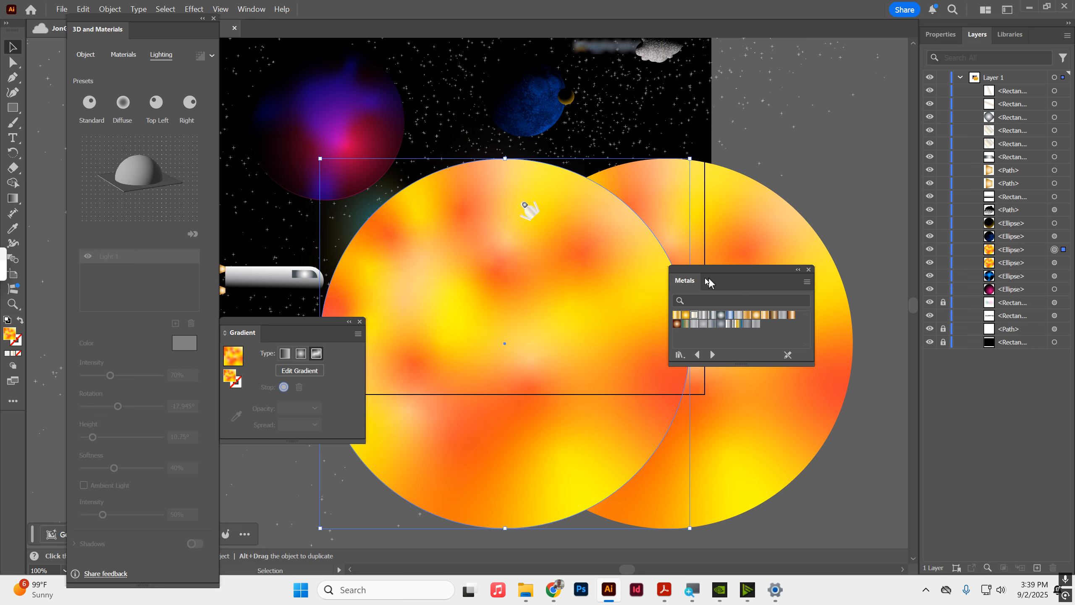
# Apply a Gaussian Blur with a radius of about 99.25 pixels to the original sun behind the copy
pyautogui.click(670, 193)
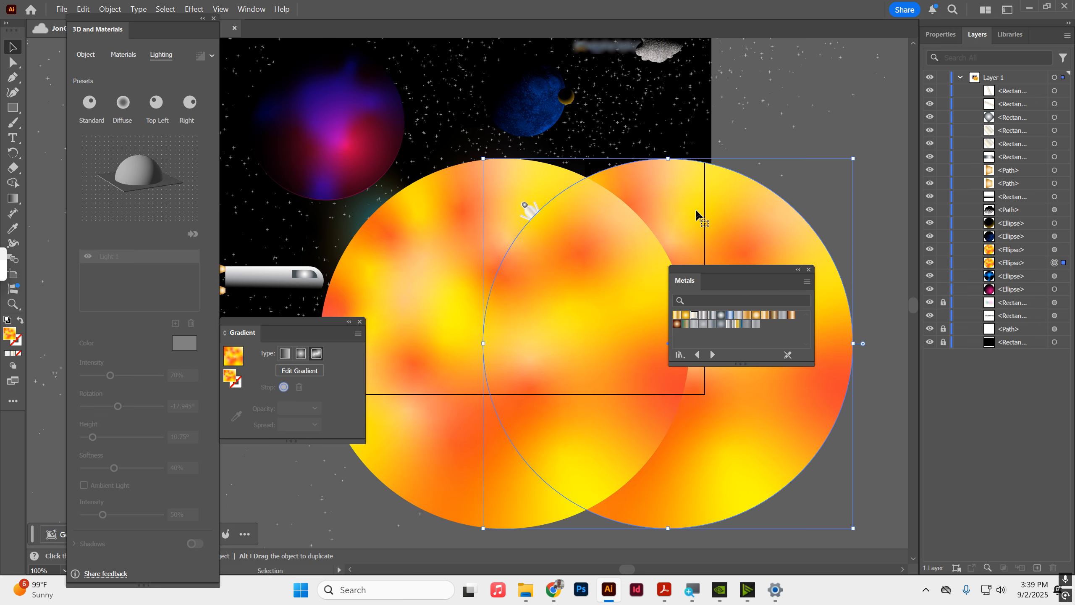
pyautogui.click(194, 9)
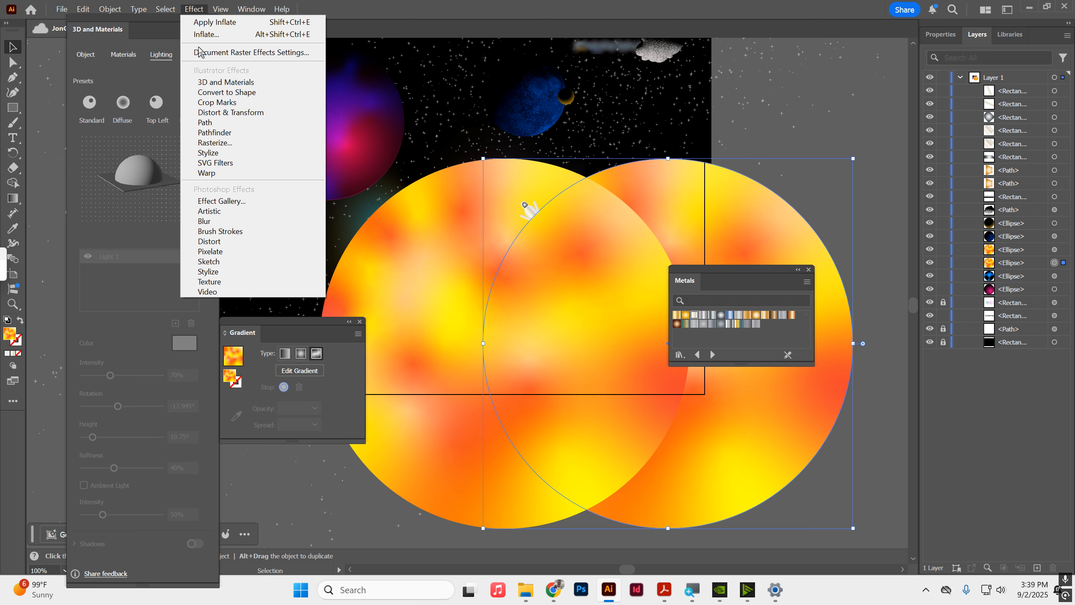
pyautogui.moveTo(228, 221)
pyautogui.click(364, 222)
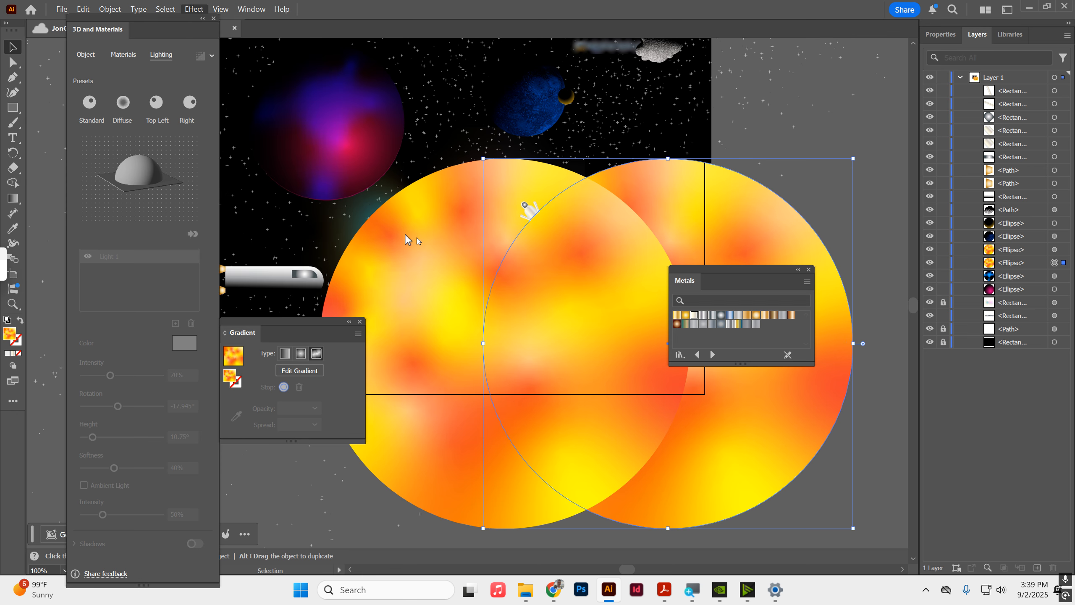
pyautogui.click(576, 298)
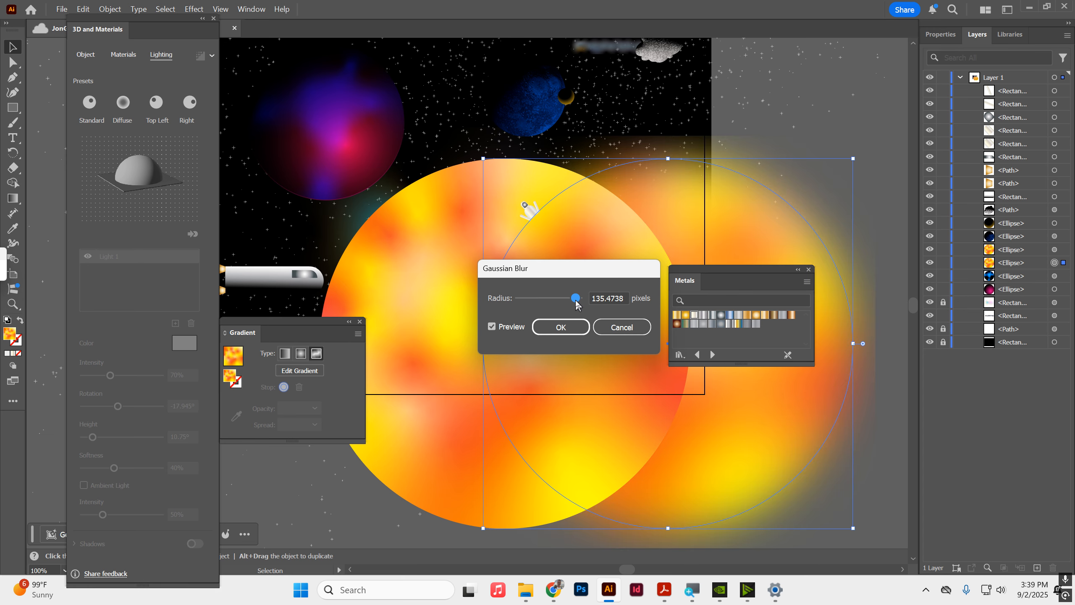
pyautogui.moveTo(567, 299); pyautogui.dragTo(574, 301)
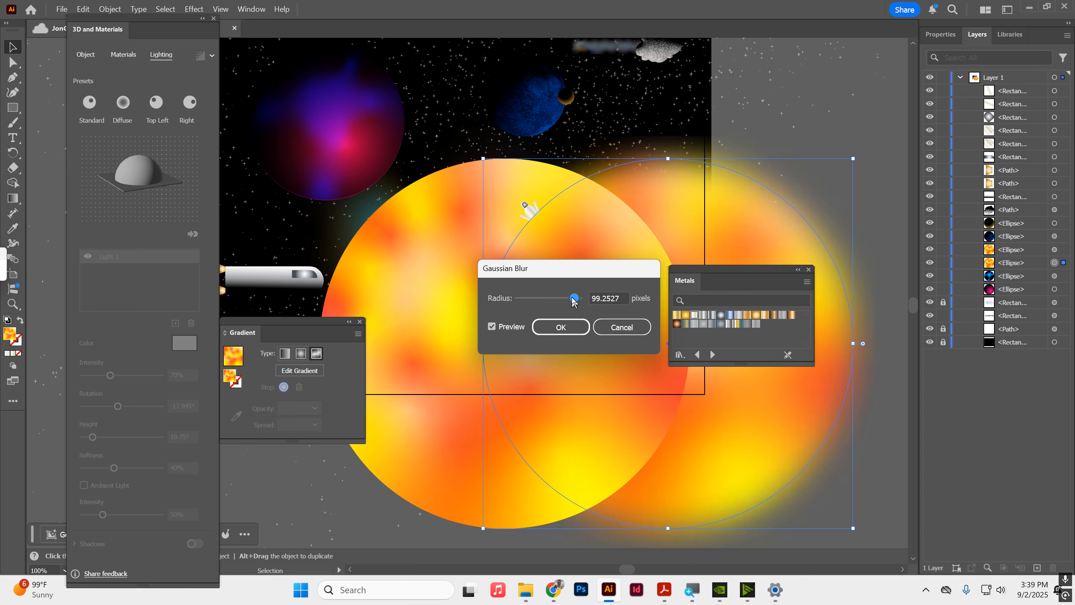
pyautogui.click(568, 330)
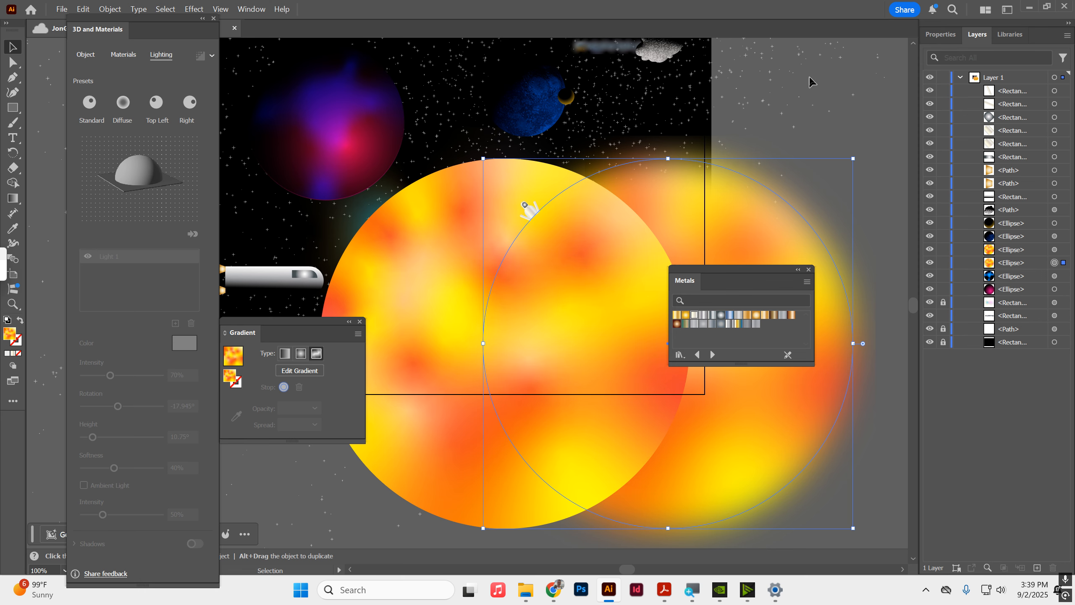
# Move the sharp sun copy back over the blurred sun so the blur forms a glow around its edge
pyautogui.click(538, 250)
pyautogui.moveTo(455, 282); pyautogui.dragTo(615, 280)
pyautogui.click(790, 89)
pyautogui.scroll(4, 478, 254)
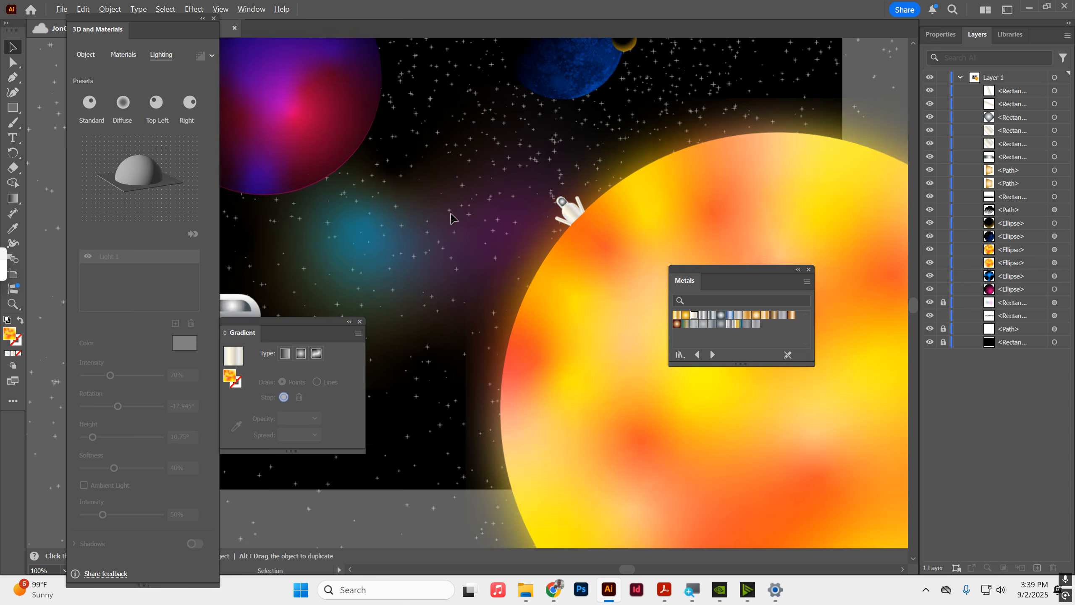
# Display the finished illustration in Presentation Mode
pyautogui.scroll(-3, 477, 260)
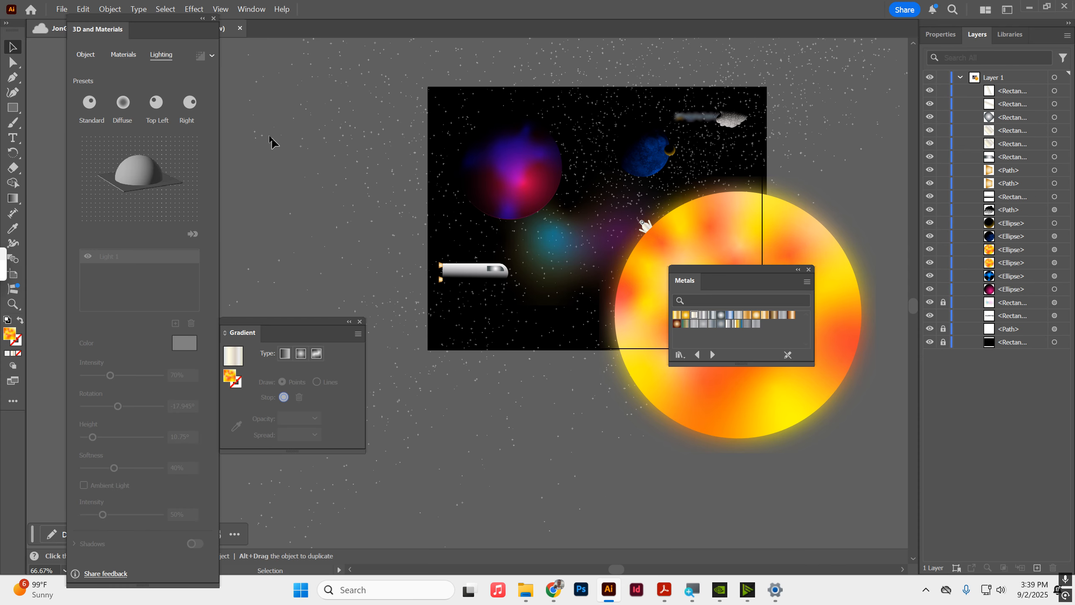
pyautogui.click(228, 6)
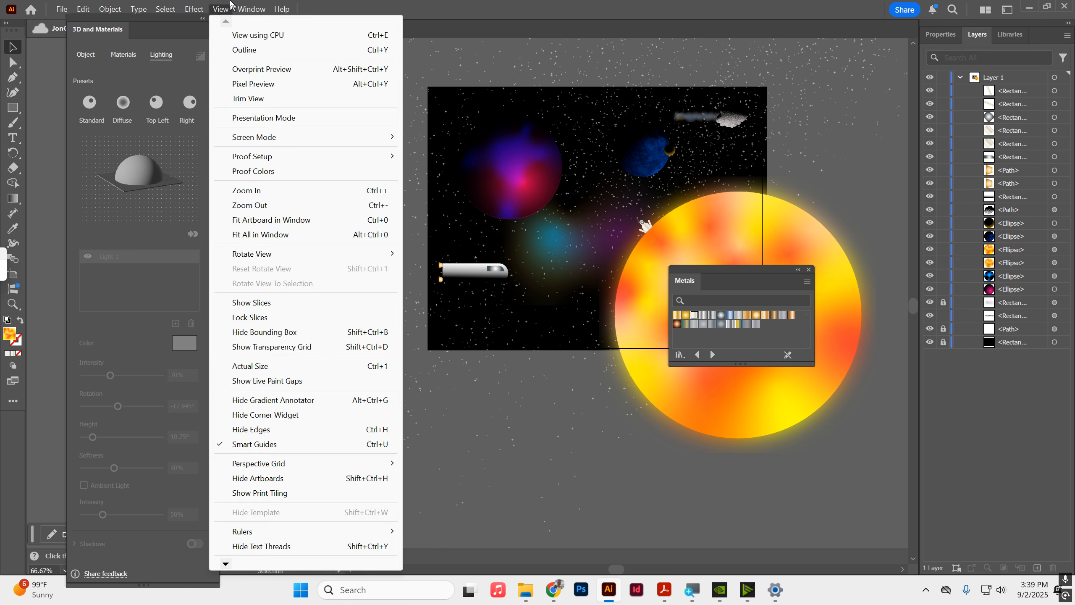
pyautogui.click(241, 119)
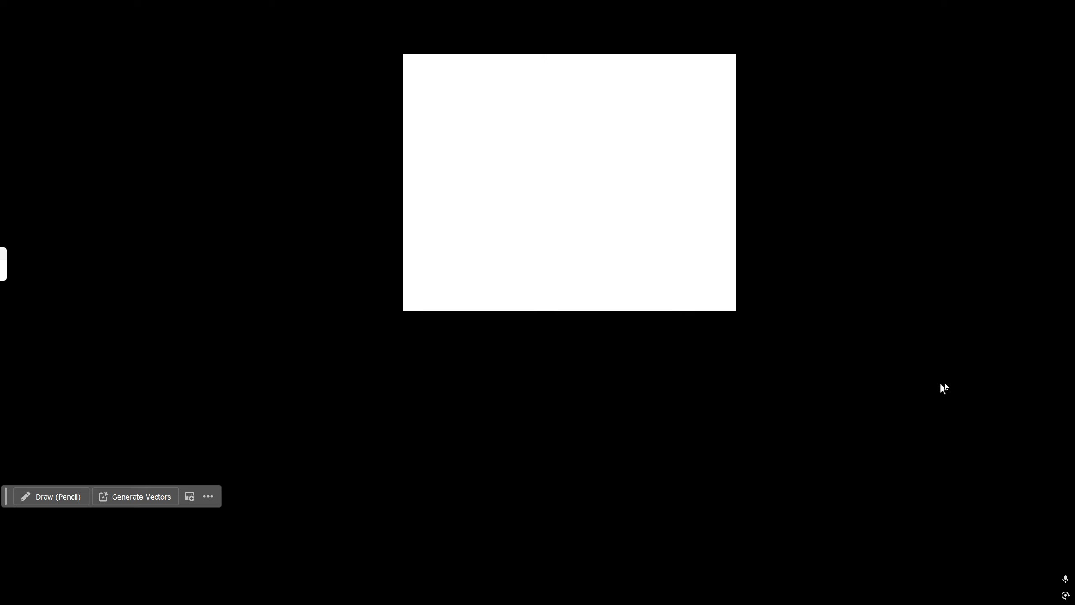